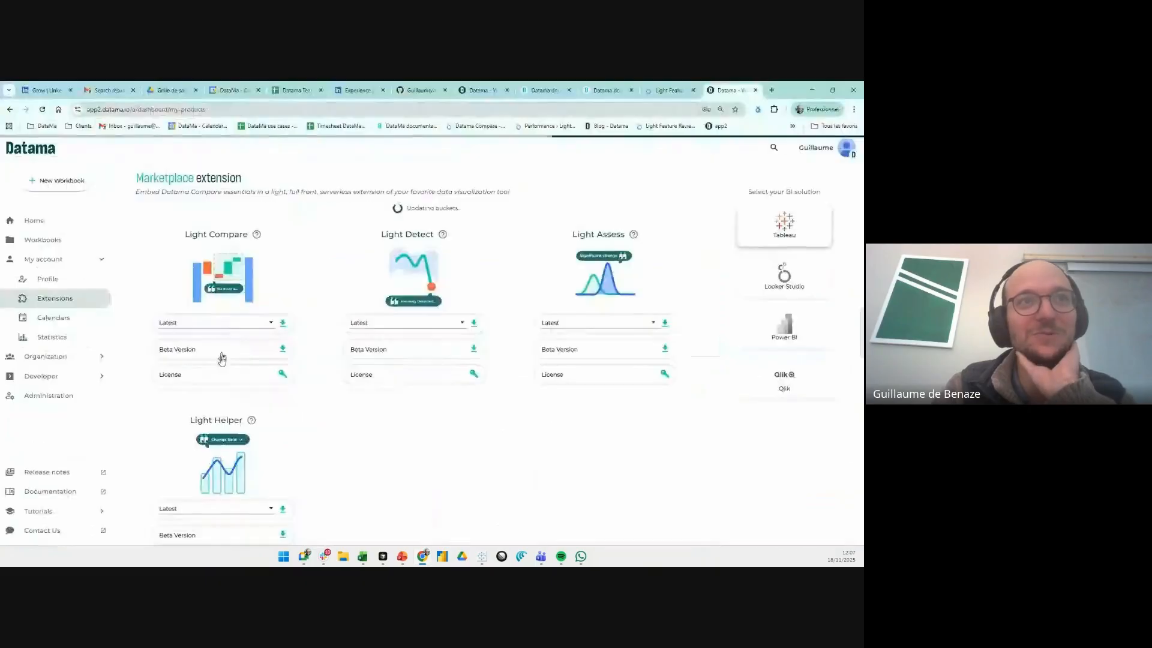
- Look at the turnkey solution slide in the PowerPoint presentation and return to the Compare worksheet in Tableau
{"action": "left_click", "coordinate": [480, 552]}
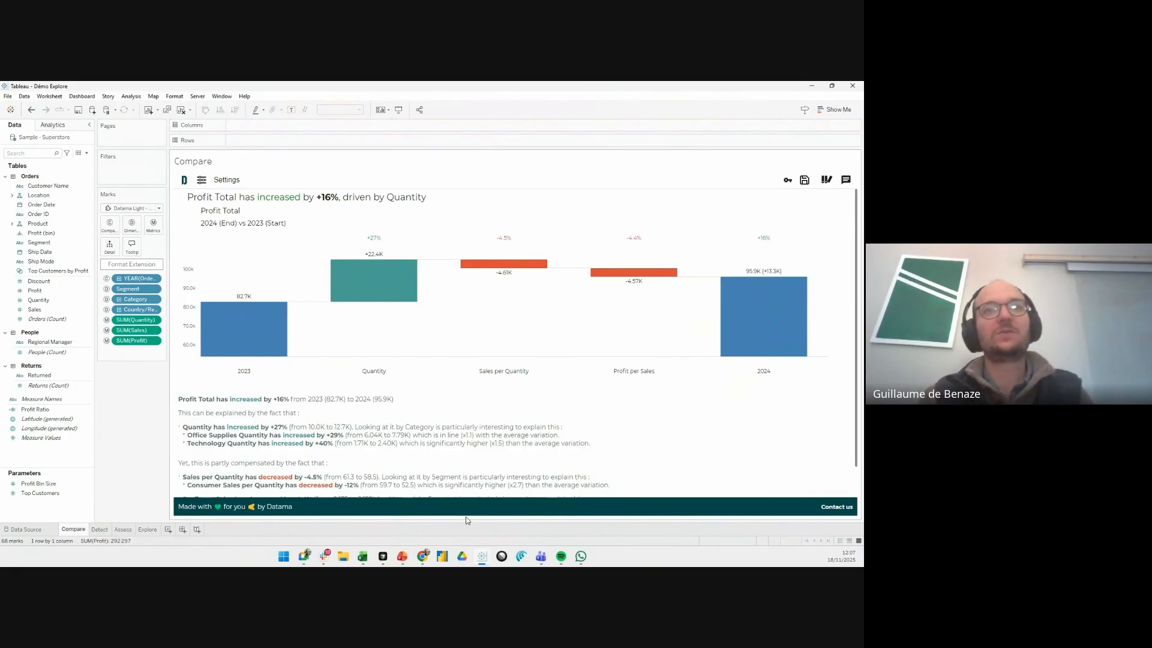
{"action": "key", "text": "alt+Tab"}
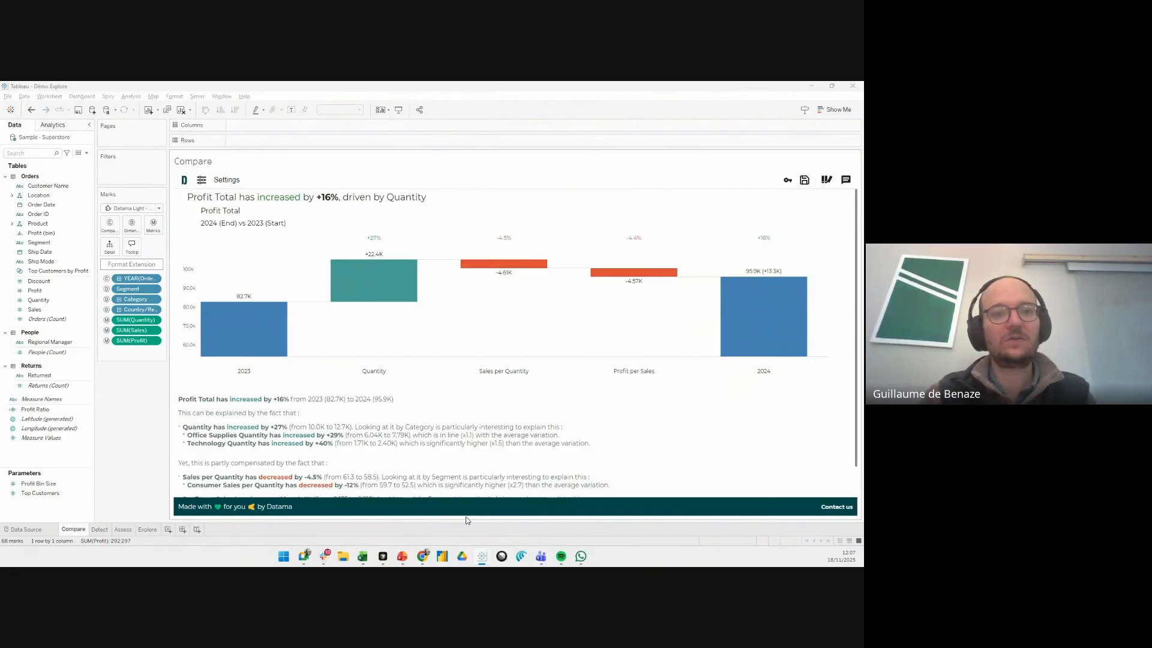
{"action": "scroll", "coordinate": [86, 390], "scroll_direction": "down", "scroll_amount": 2}
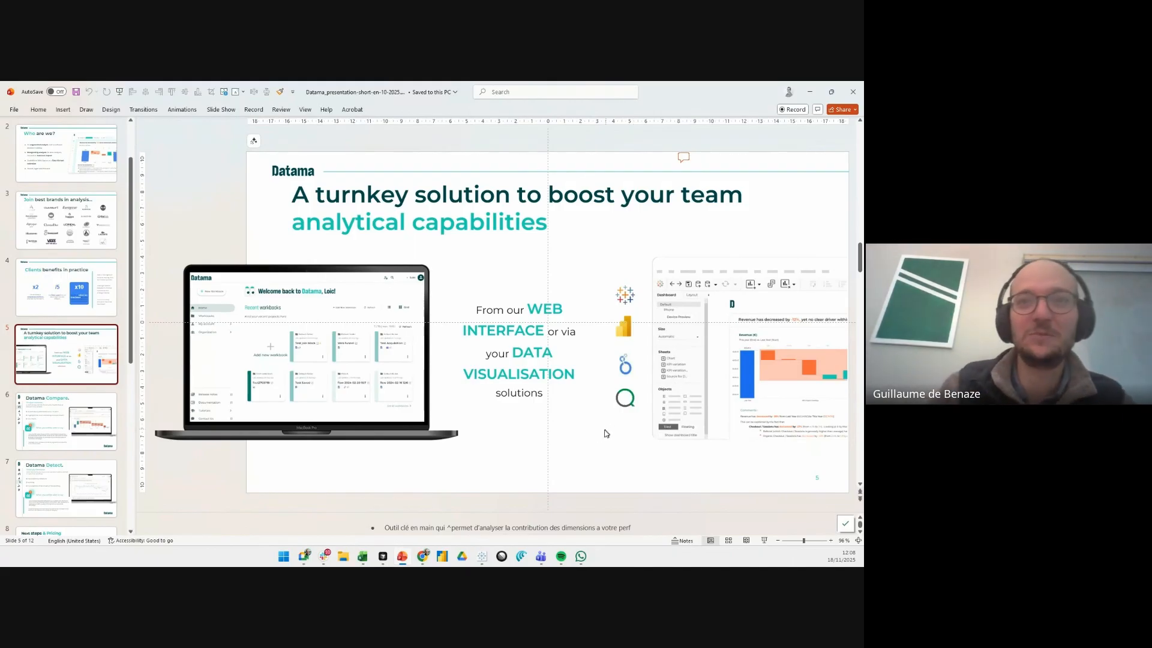
{"action": "left_click", "coordinate": [490, 558]}
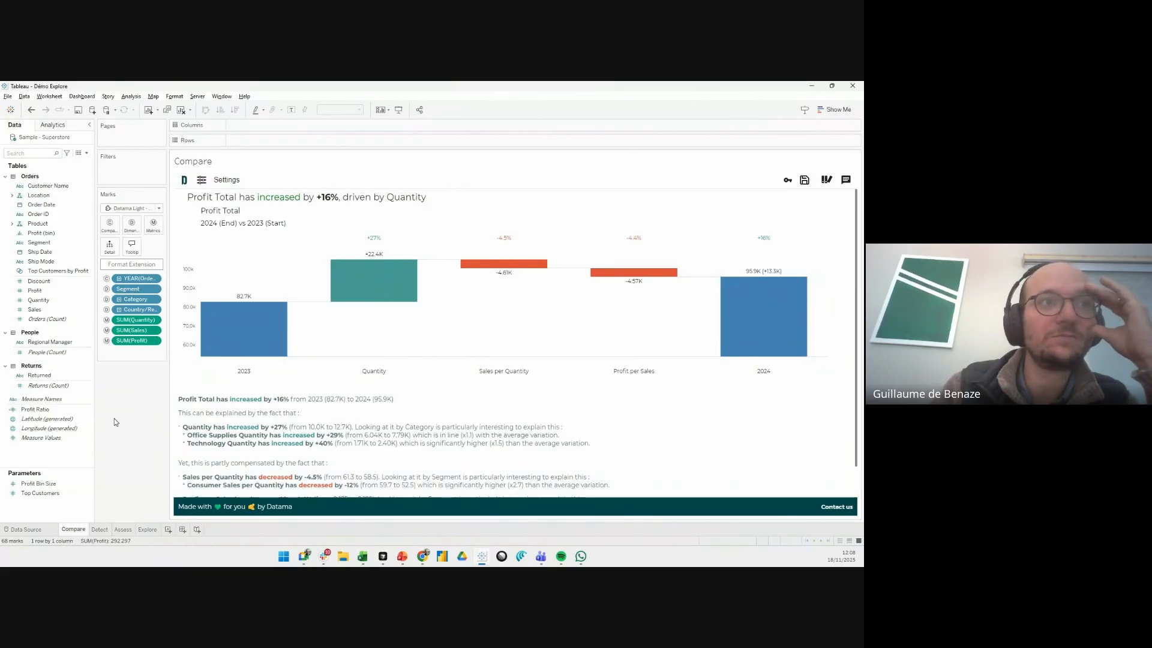
- Review the viz extensions offered as mark types for the Compare worksheet, including the gallery for adding an extension
{"action": "left_click", "coordinate": [151, 209]}
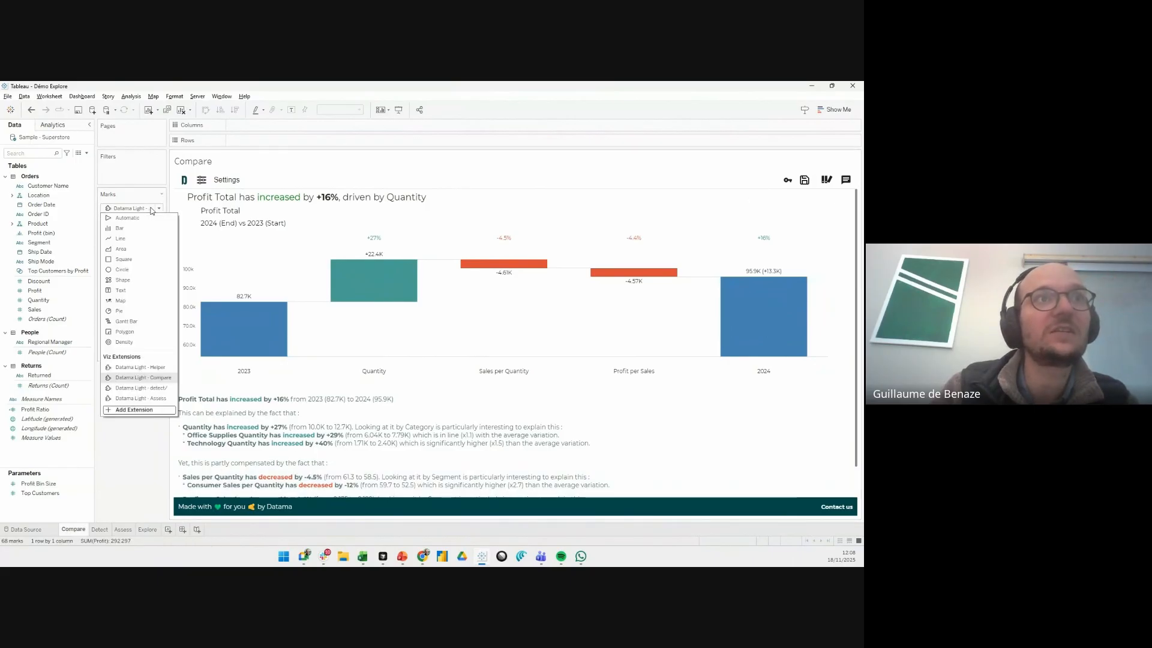
{"action": "left_click", "coordinate": [134, 410]}
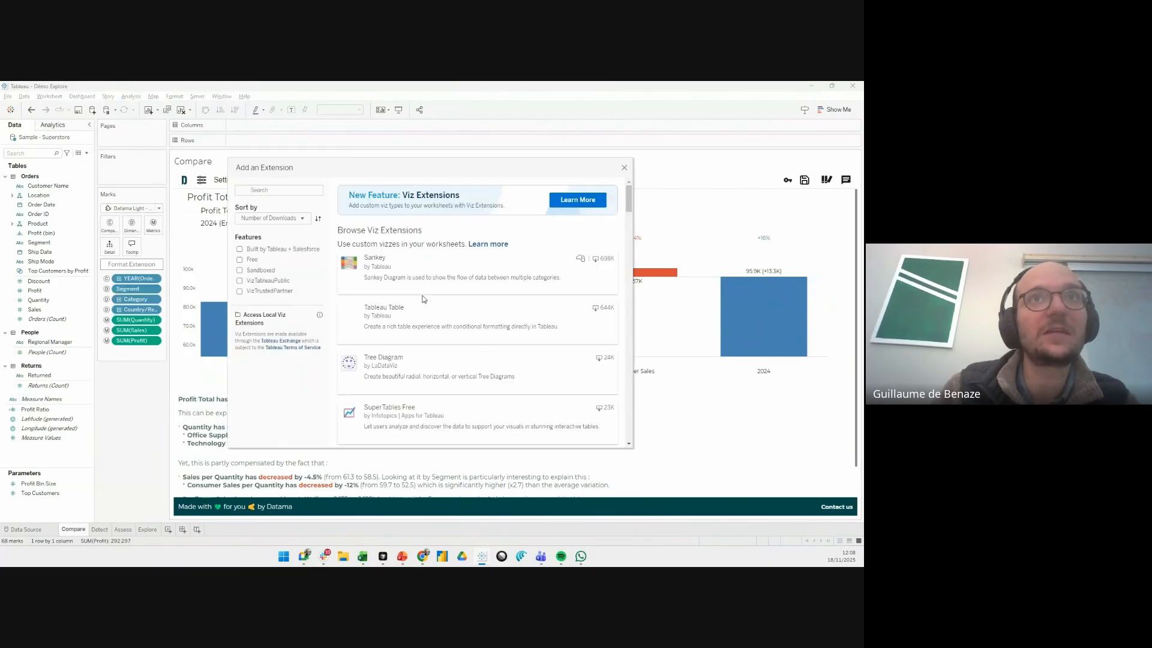
{"action": "left_click", "coordinate": [624, 167]}
{"action": "left_click", "coordinate": [150, 210]}
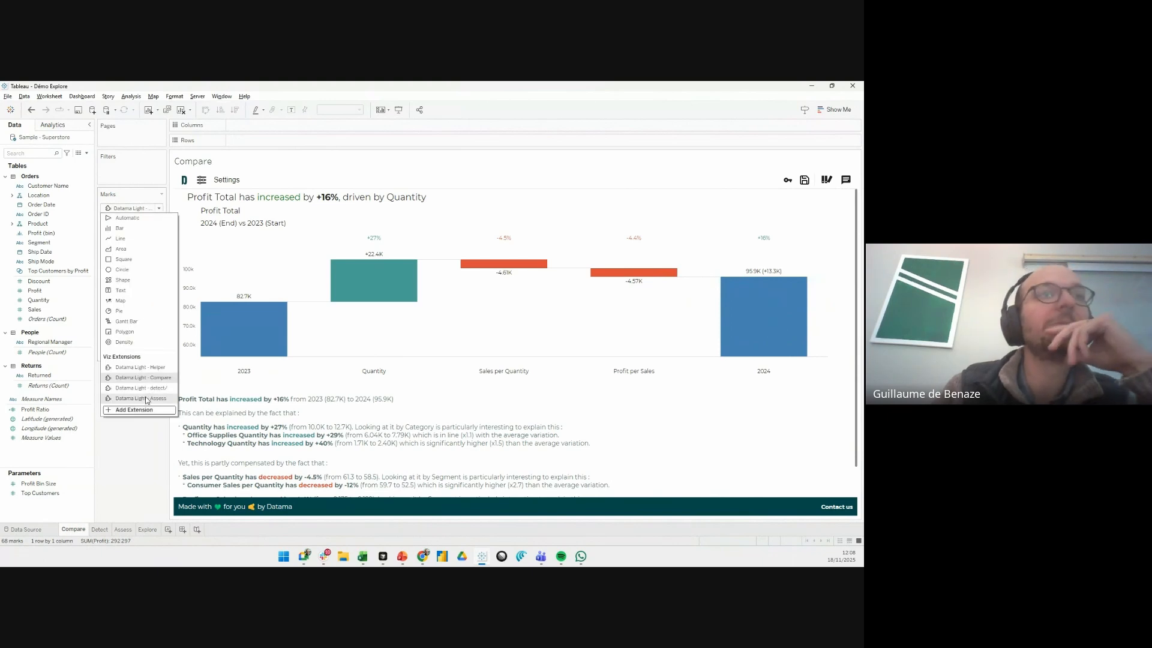
{"action": "left_click", "coordinate": [139, 451]}
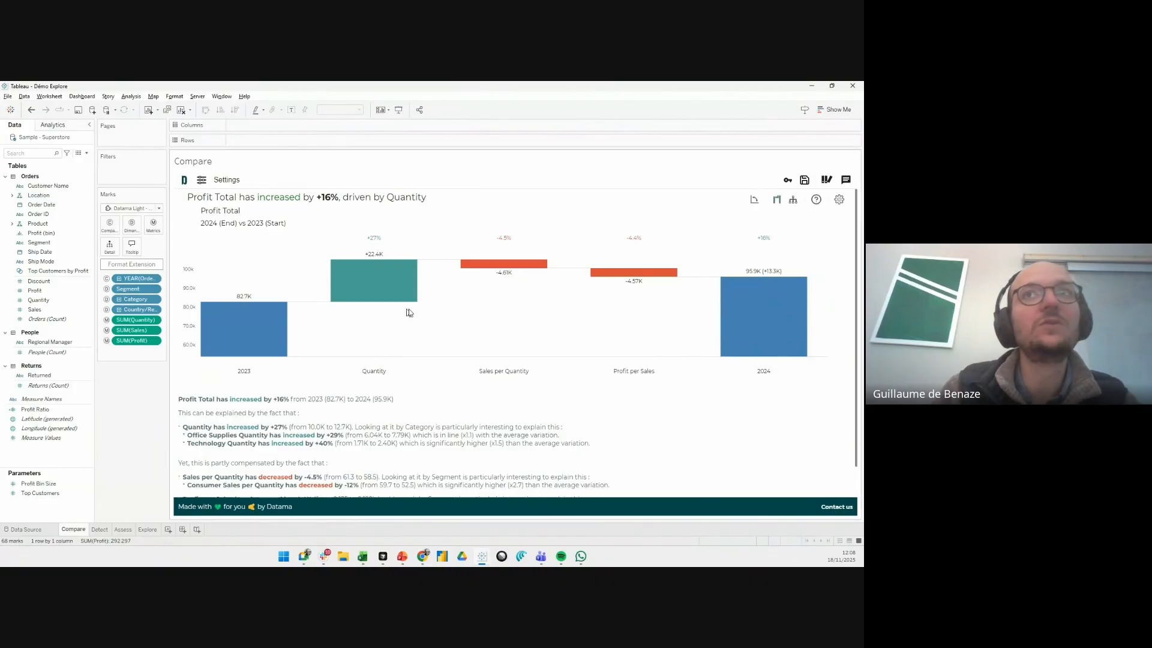
- Display the Profit Total comparison as a metric tree on the Compare worksheet and open the Detect worksheet
{"action": "left_click", "coordinate": [792, 199]}
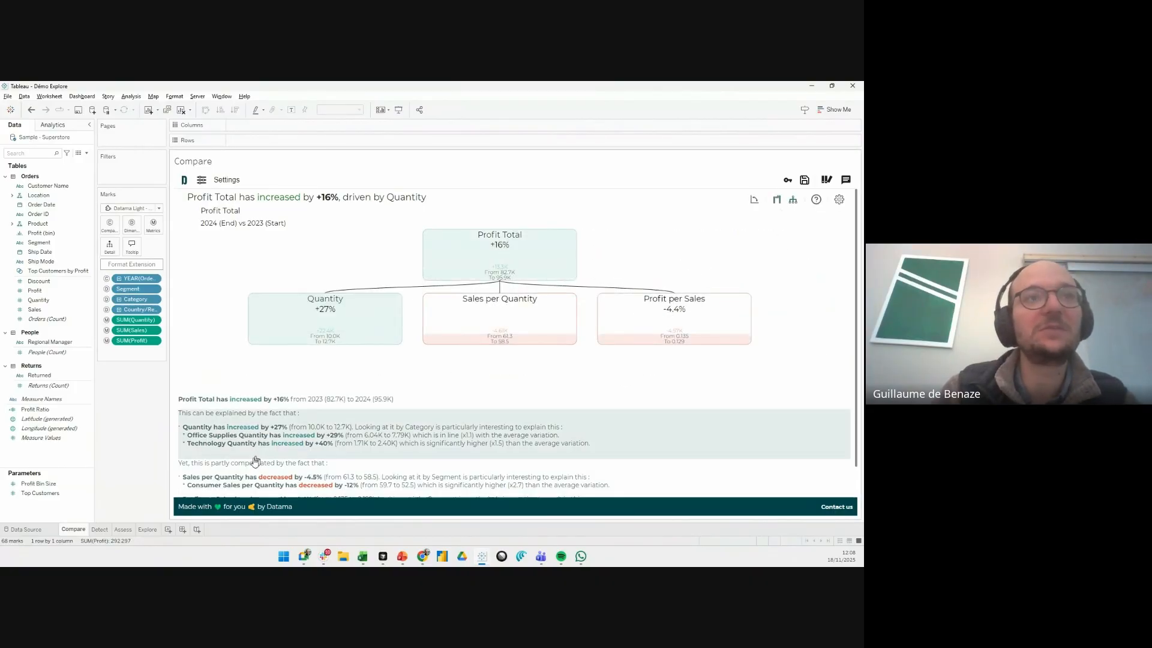
{"action": "left_click", "coordinate": [100, 529]}
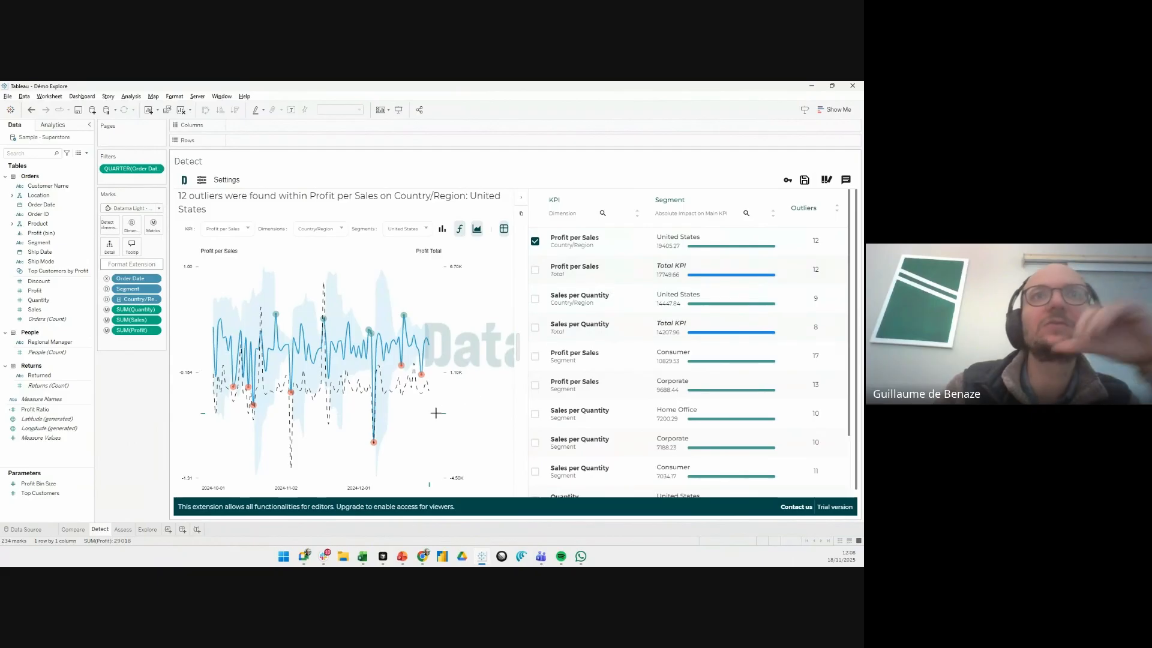
- On the Assess worksheet, break Quantity per Sales down by Total and show the density of its mean
{"action": "left_click", "coordinate": [128, 530]}
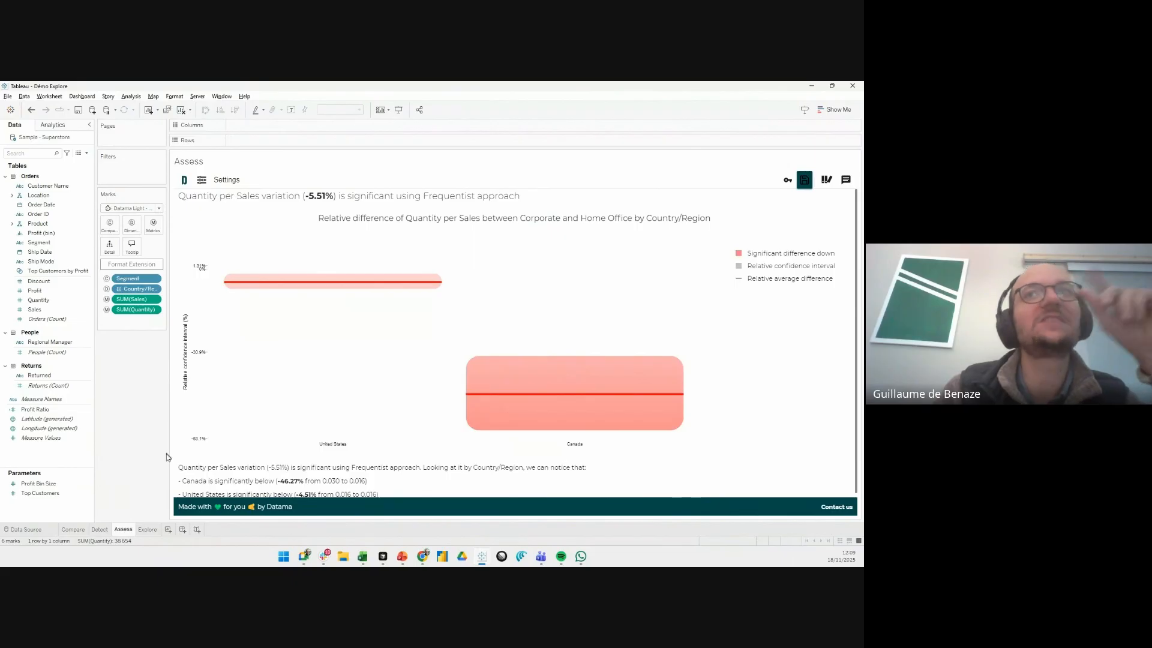
{"action": "mouse_move", "coordinate": [624, 221]}
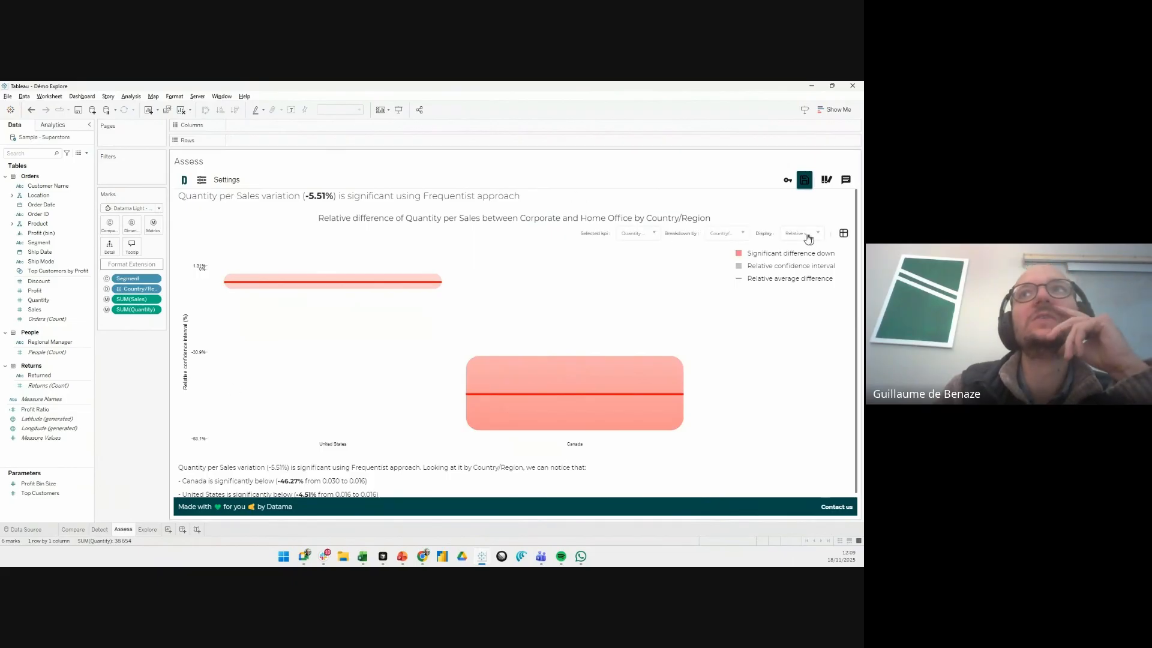
{"action": "left_click", "coordinate": [736, 237]}
{"action": "left_click", "coordinate": [713, 250]}
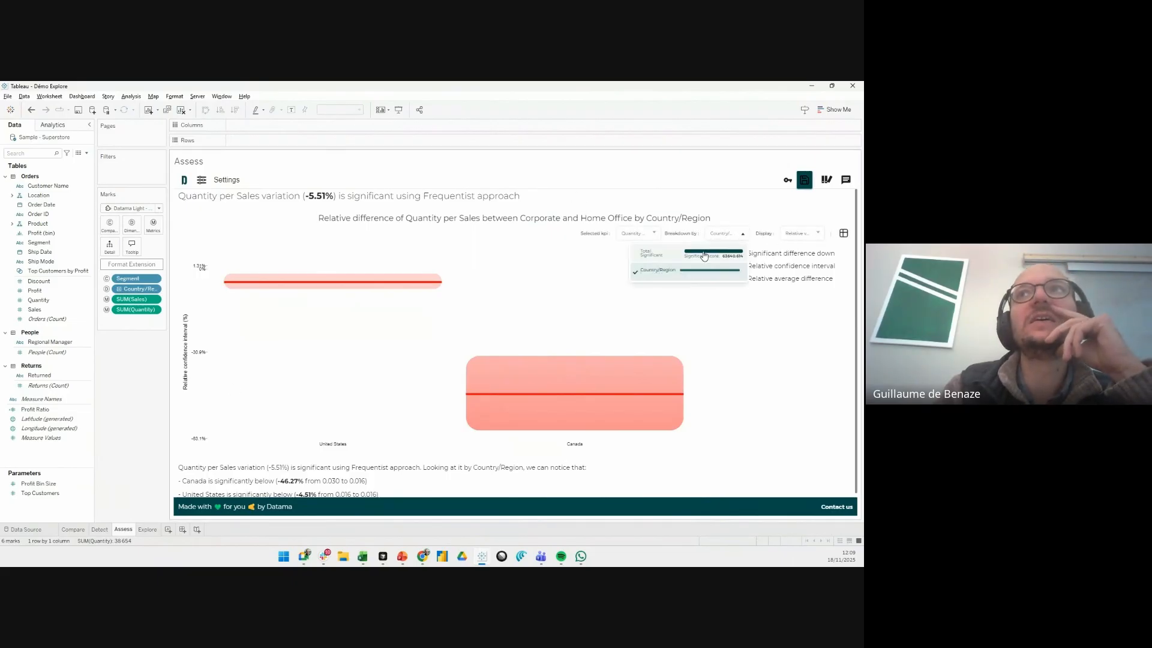
{"action": "left_click", "coordinate": [799, 236]}
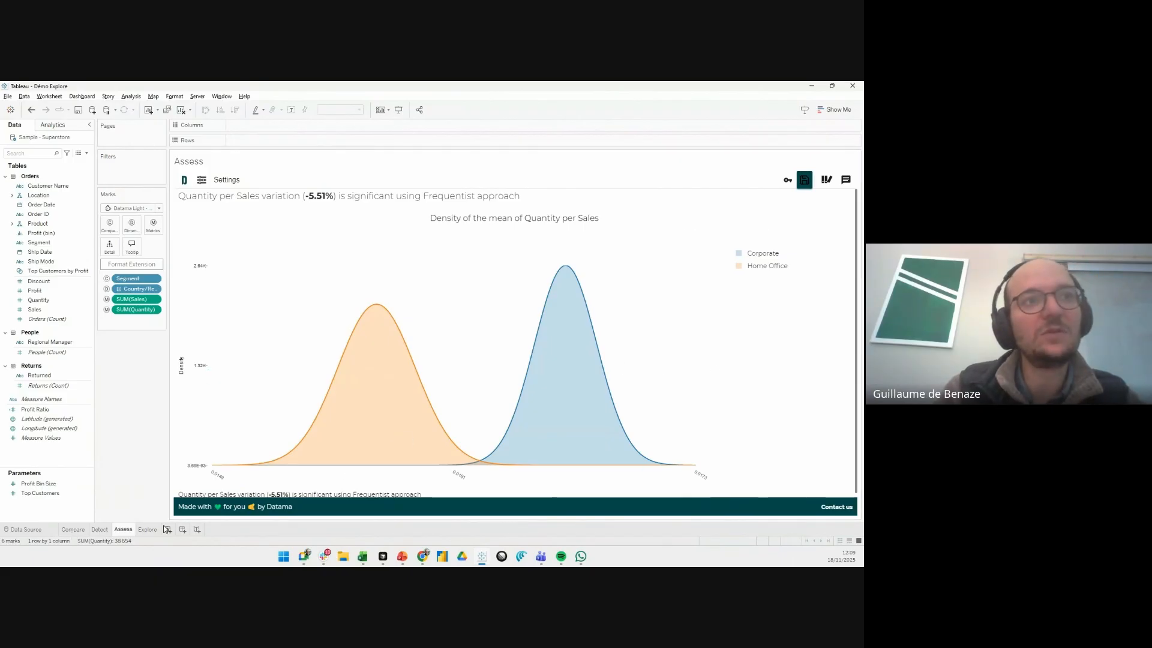
- View the Explore worksheet and add a new blank worksheet after it
{"action": "mouse_move", "coordinate": [151, 529]}
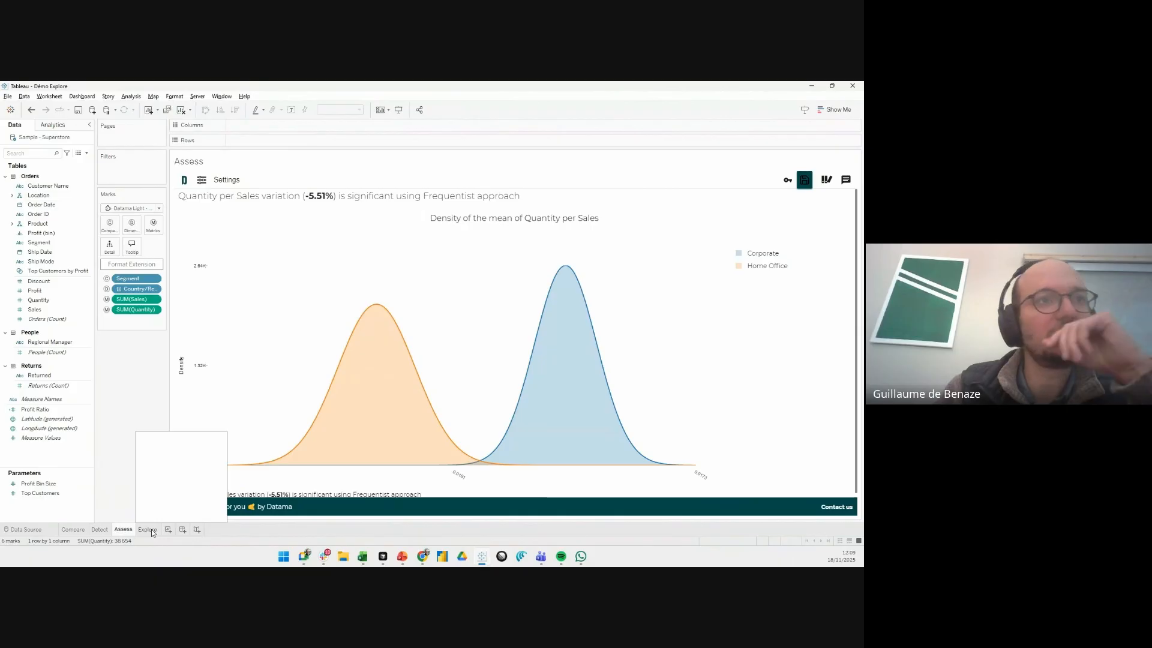
{"action": "left_click", "coordinate": [151, 529]}
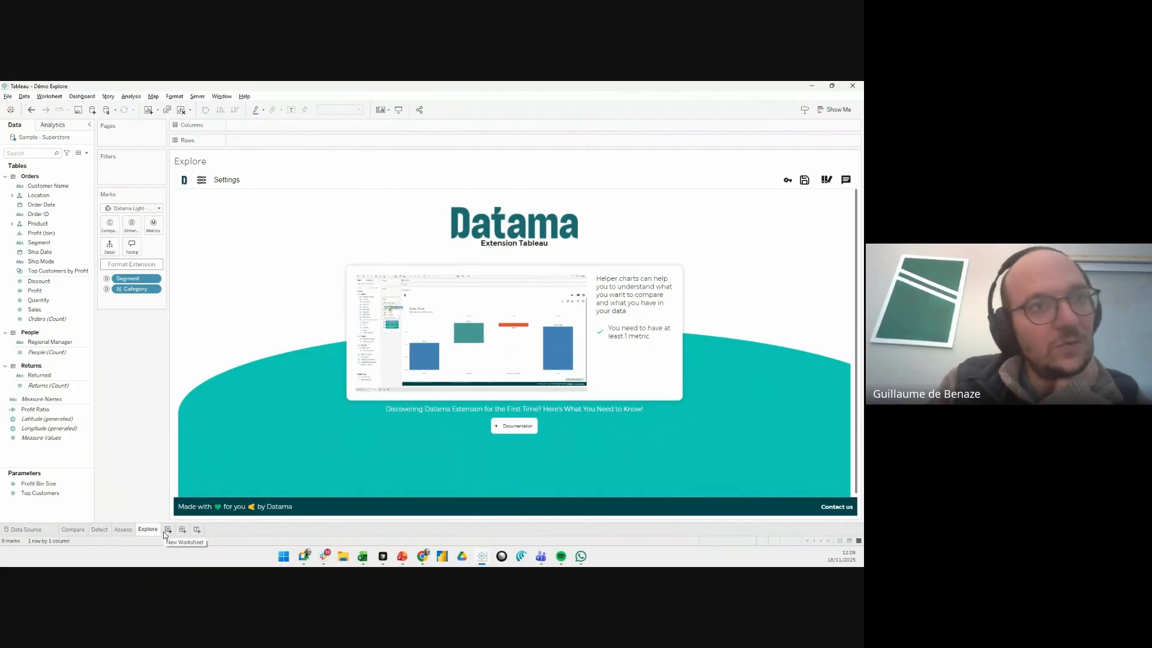
{"action": "left_click", "coordinate": [168, 530]}
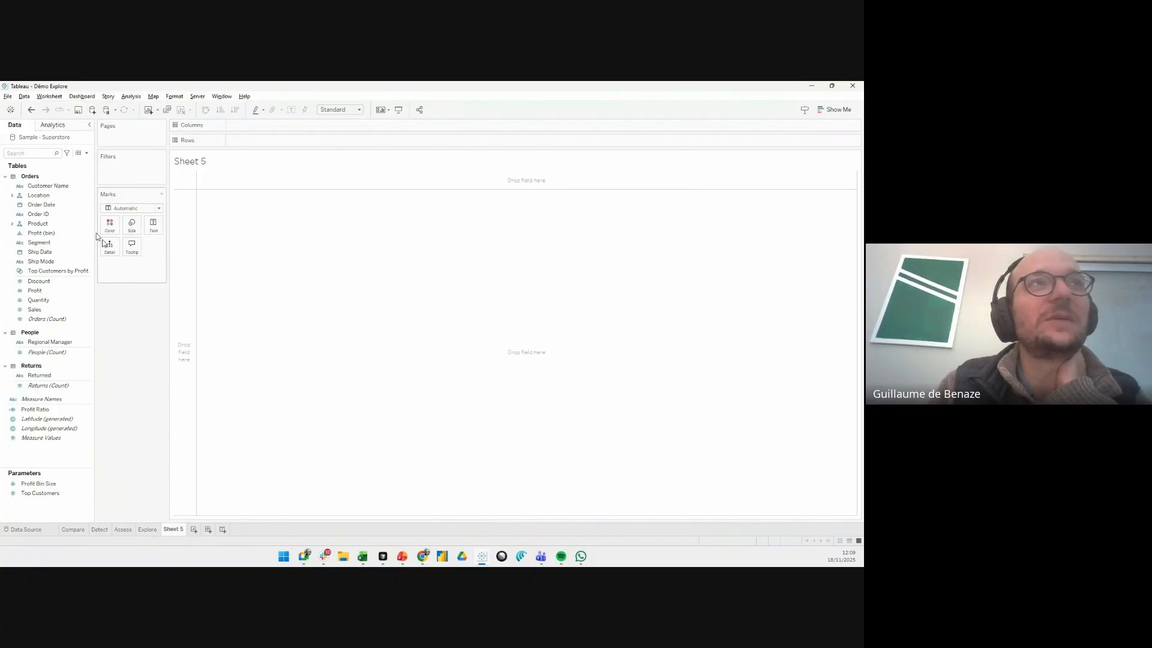
- Build a bar chart on the new worksheet with Segment as columns and the sum of Quantity as rows
{"action": "left_click", "coordinate": [53, 244]}
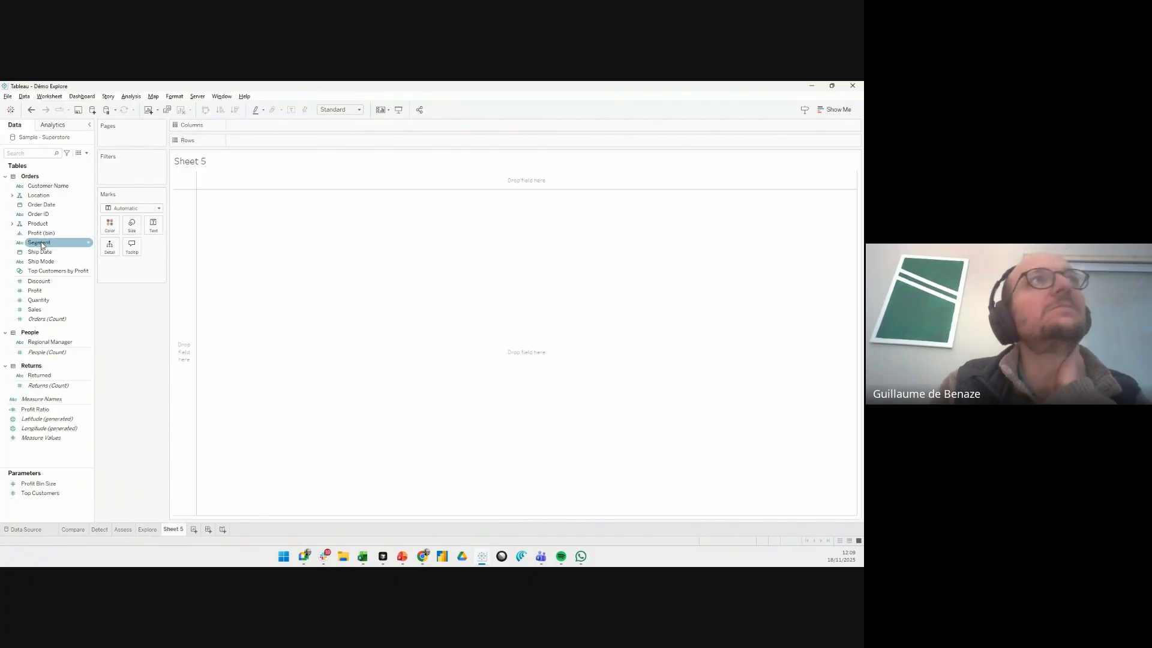
{"action": "left_click_drag", "start_coordinate": [41, 244], "coordinate": [266, 127]}
{"action": "left_click", "coordinate": [44, 301]}
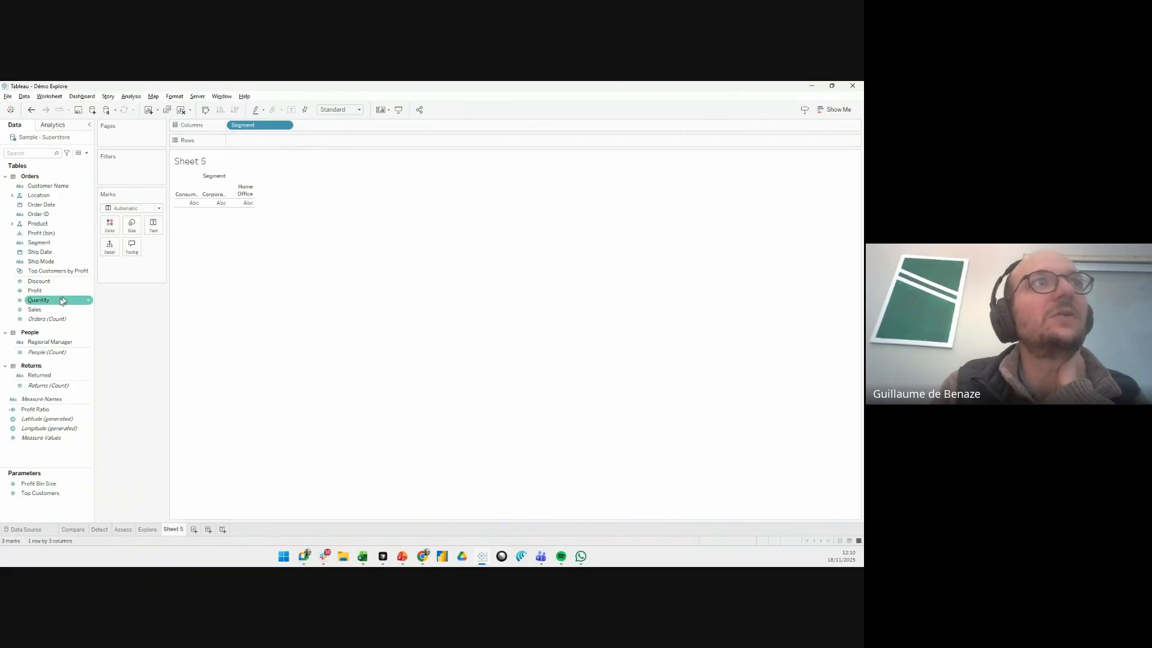
{"action": "left_click_drag", "start_coordinate": [45, 307], "coordinate": [280, 144]}
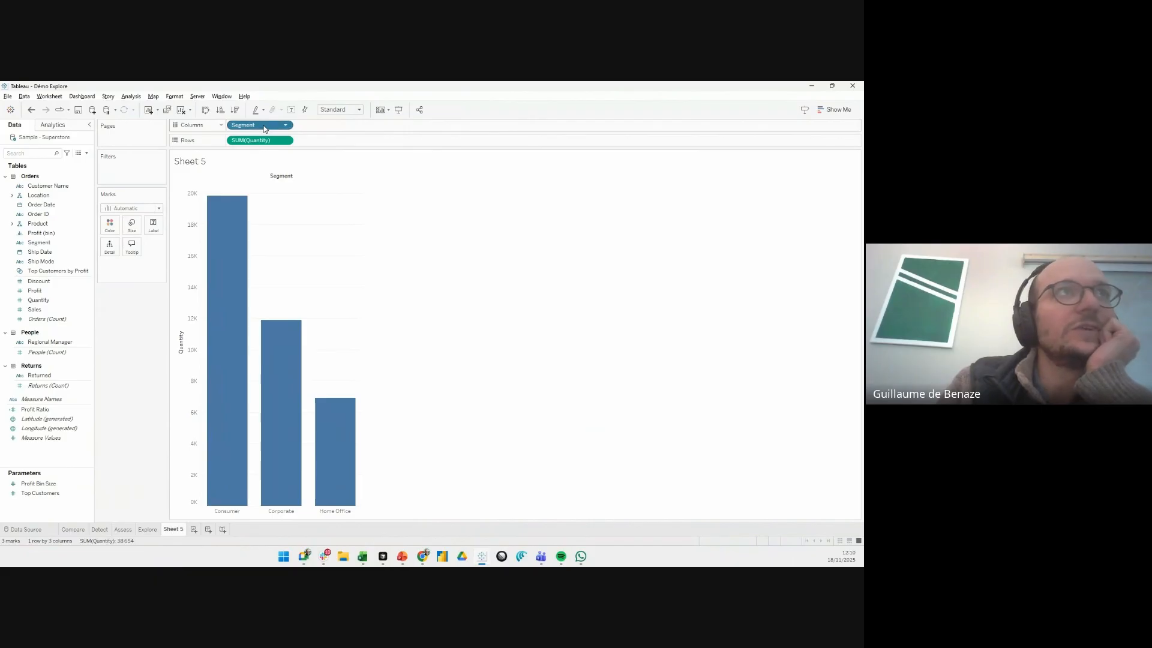
- Replace Segment with Category in the columns of the Quantity bar chart
{"action": "left_click_drag", "start_coordinate": [264, 128], "coordinate": [143, 205]}
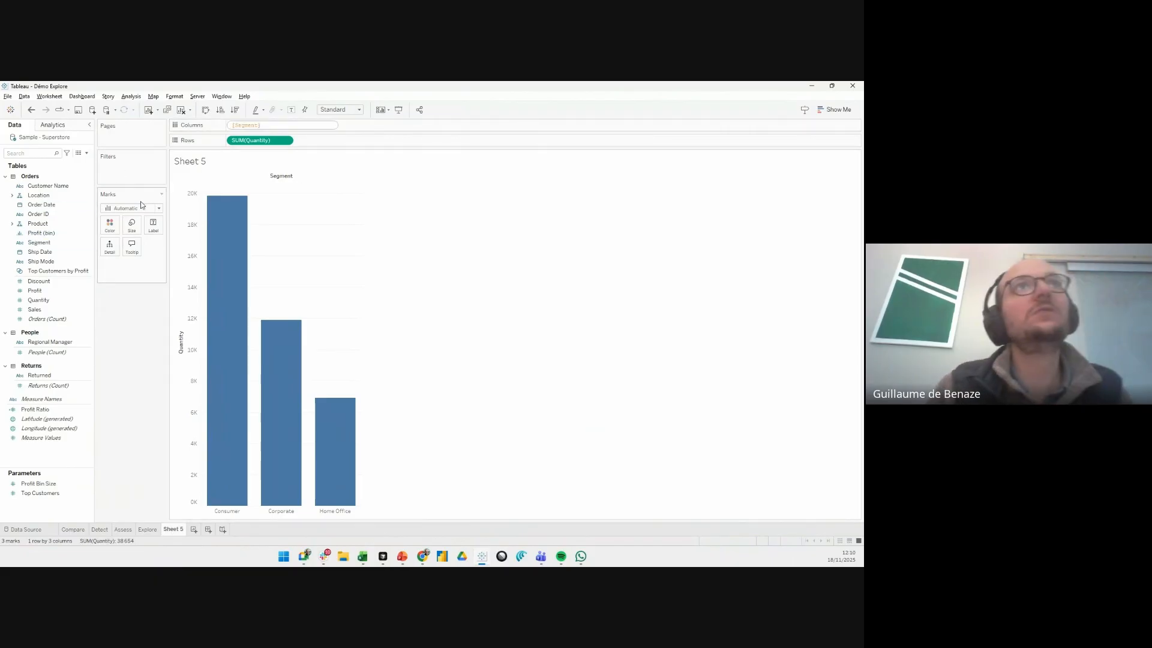
{"action": "left_click", "coordinate": [141, 204]}
{"action": "mouse_move", "coordinate": [246, 125]}
{"action": "left_mouse_down"}
{"action": "mouse_move", "coordinate": [35, 240]}
{"action": "mouse_move", "coordinate": [37, 228]}
{"action": "mouse_move", "coordinate": [247, 126]}
{"action": "left_mouse_up"}
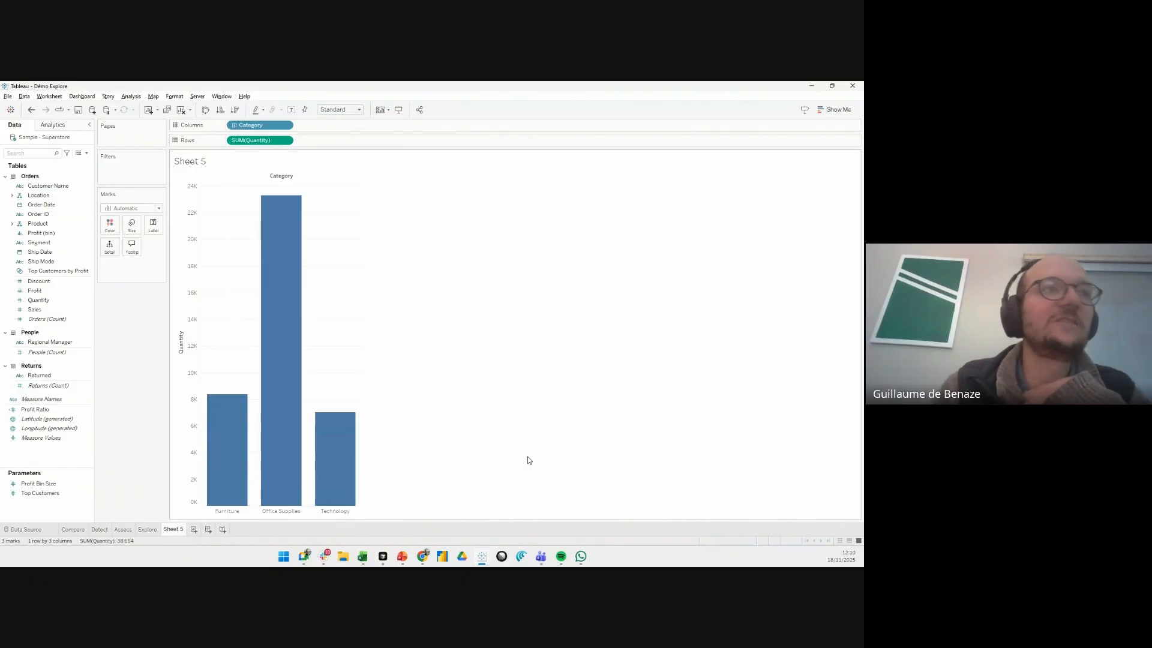
- Start a new parameter and name it "Choose dimension"
{"action": "right_click", "coordinate": [46, 511]}
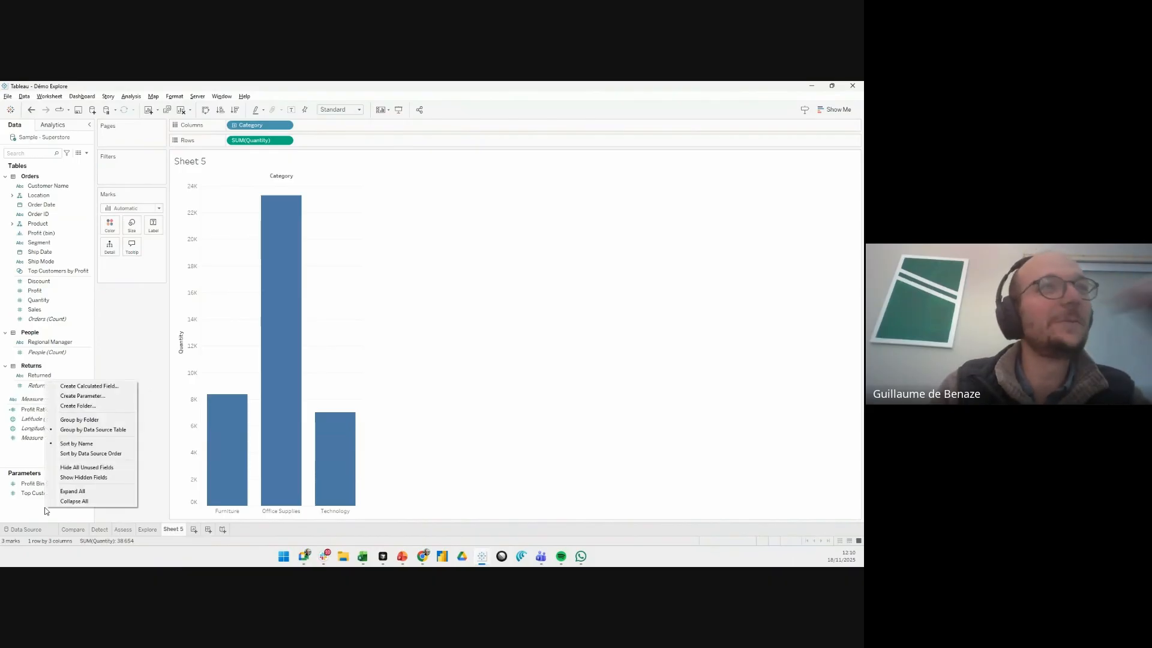
{"action": "left_click", "coordinate": [84, 396]}
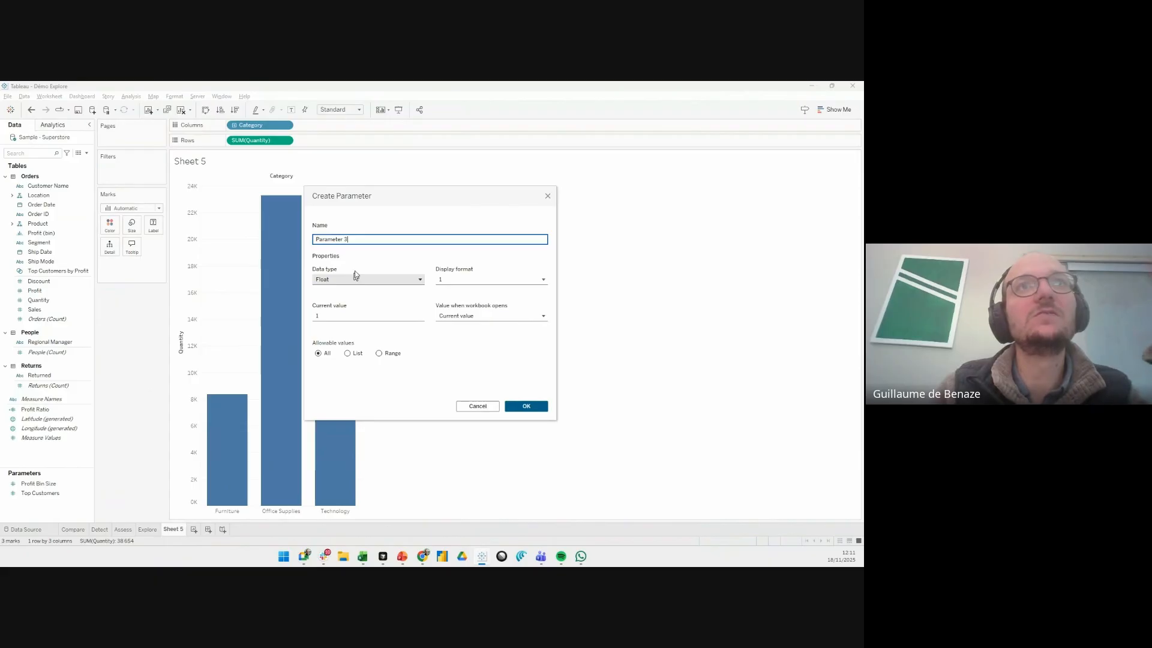
{"action": "triple_click", "coordinate": [360, 239]}
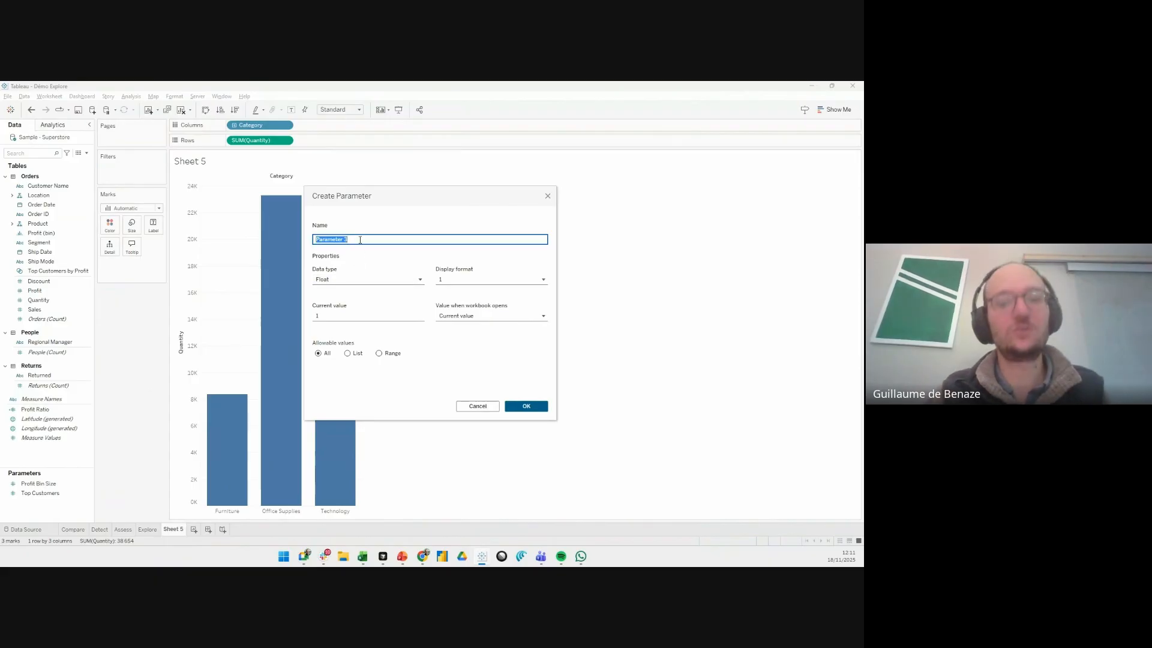
{"action": "type", "text": "Choose d"}
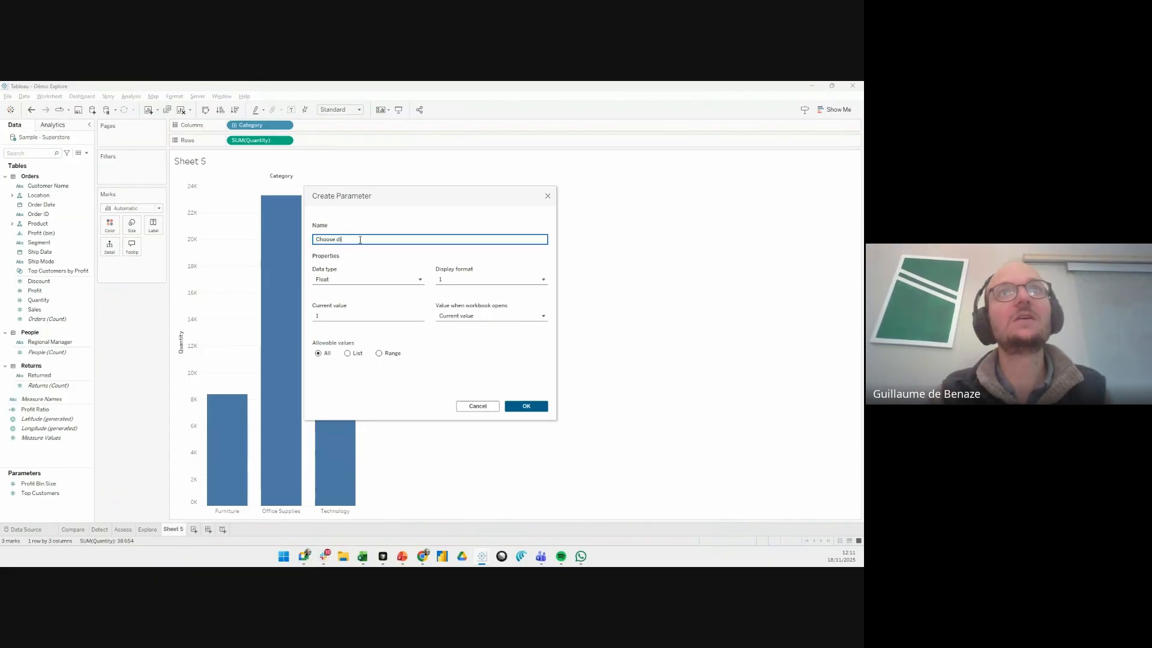
{"action": "key", "text": "BackSpace"}
{"action": "key", "text": "BackSpace"}
{"action": "key", "text": "BackSpace"}
{"action": "key", "text": "BackSpace"}
{"action": "key", "text": "BackSpace"}
{"action": "key", "text": "BackSpace"}
{"action": "key", "text": "BackSpace"}
{"action": "key", "text": "BackSpace"}
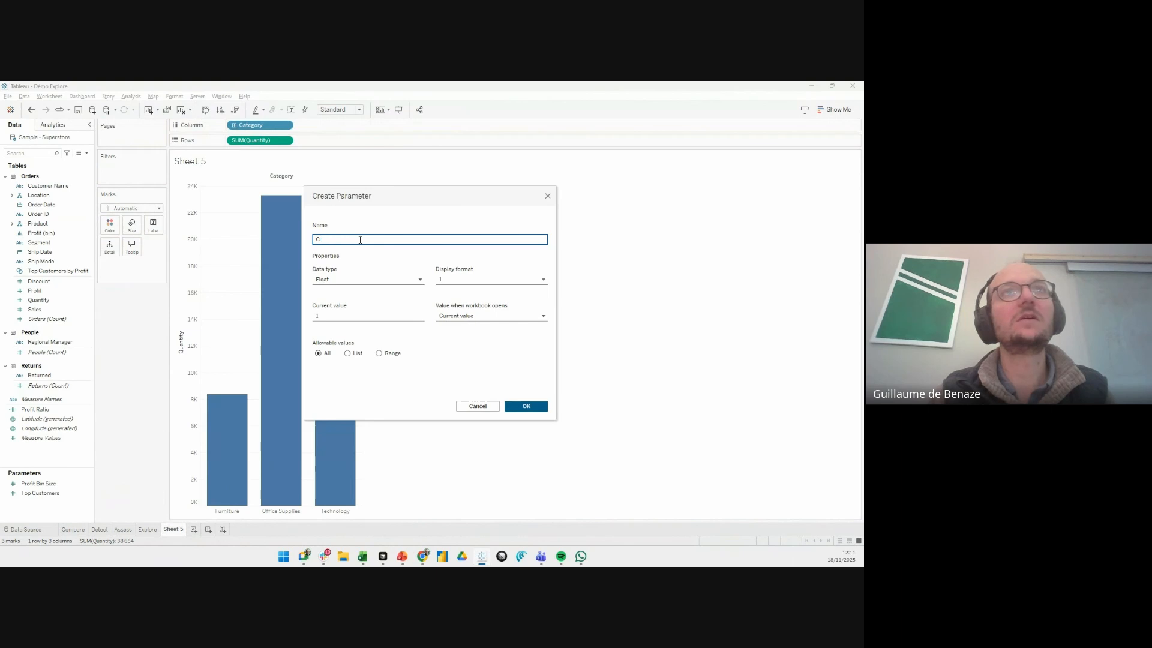
{"action": "type", "text": "D"}
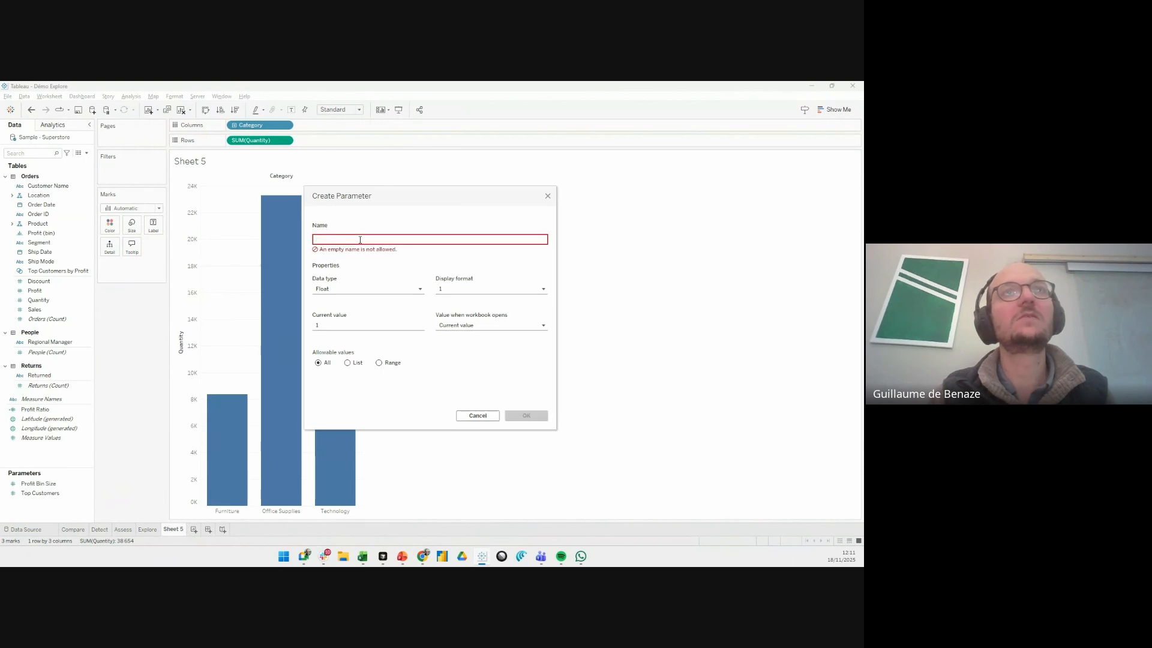
{"action": "type", "text": "Chos"}
{"action": "key", "text": "BackSpace"}
{"action": "key", "text": "BackSpace"}
{"action": "type", "text": "ose"}
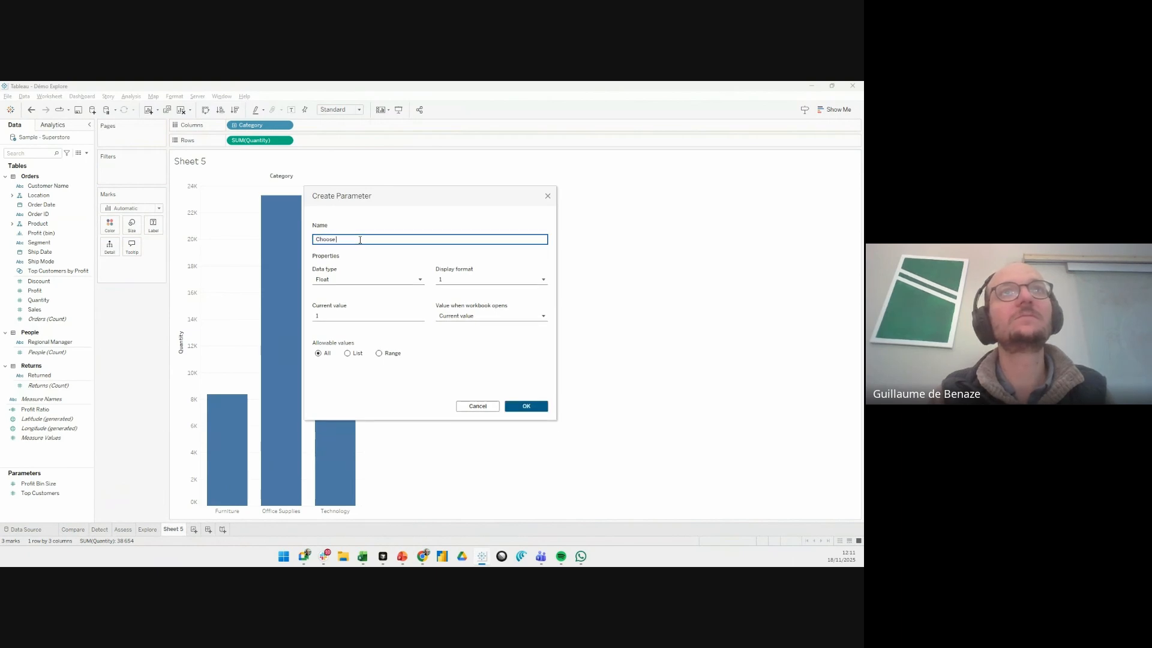
{"action": "type", "text": " dimension"}
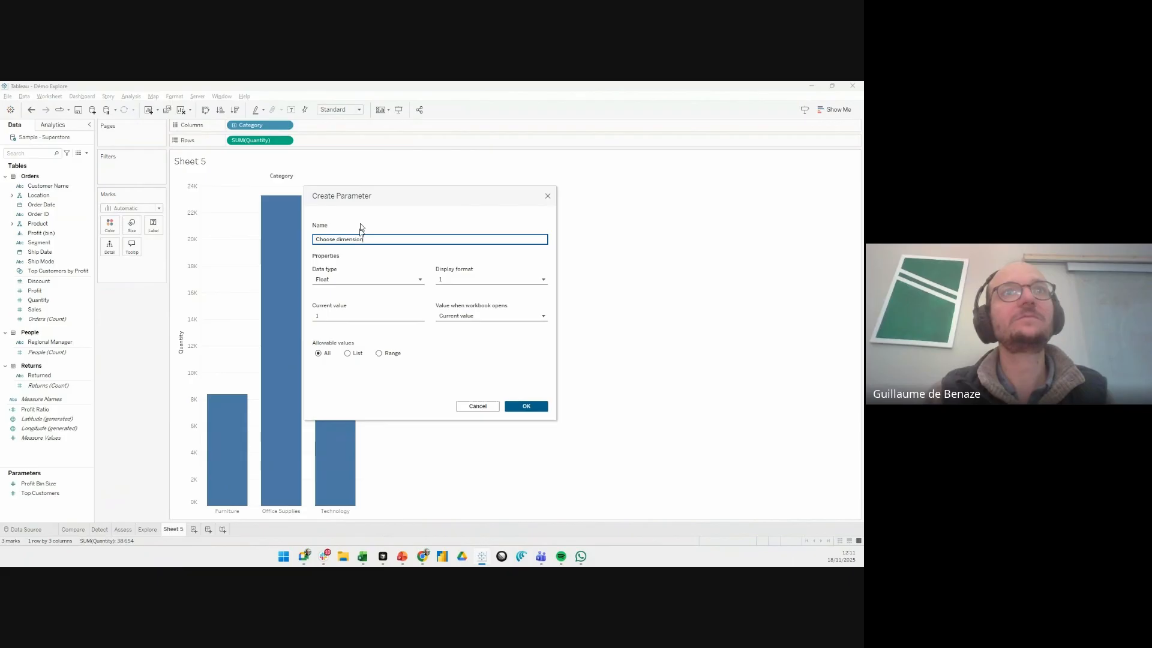
- Set the Choose dimension parameter's data type to String and restrict its allowable values to a list
{"action": "left_click", "coordinate": [368, 279]}
{"action": "left_click", "coordinate": [357, 313]}
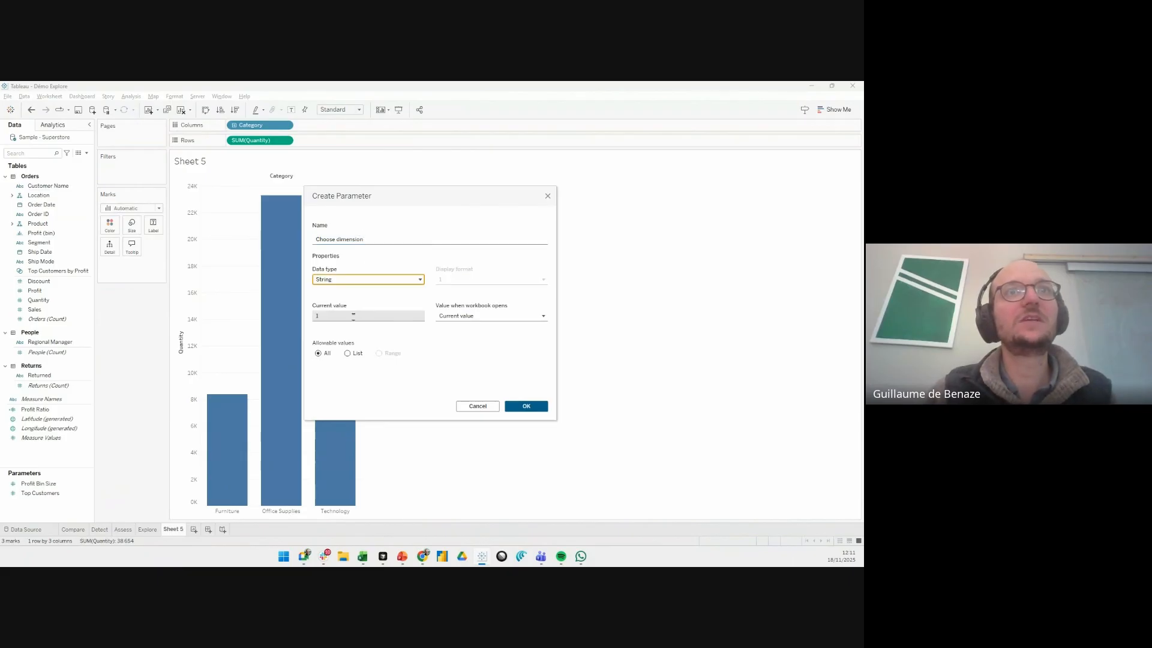
{"action": "left_click", "coordinate": [348, 354]}
- Add Category and Segment to the Choose dimension parameter's list of allowable values and create the parameter
{"action": "left_click", "coordinate": [340, 382]}
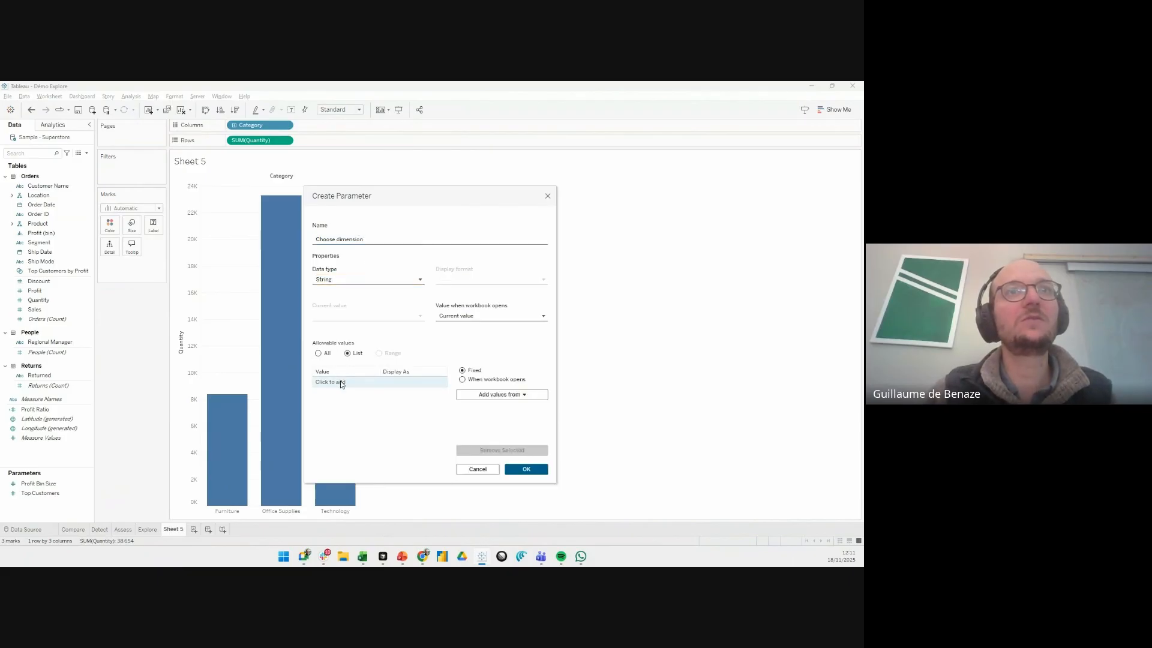
{"action": "type", "text": "Ca"}
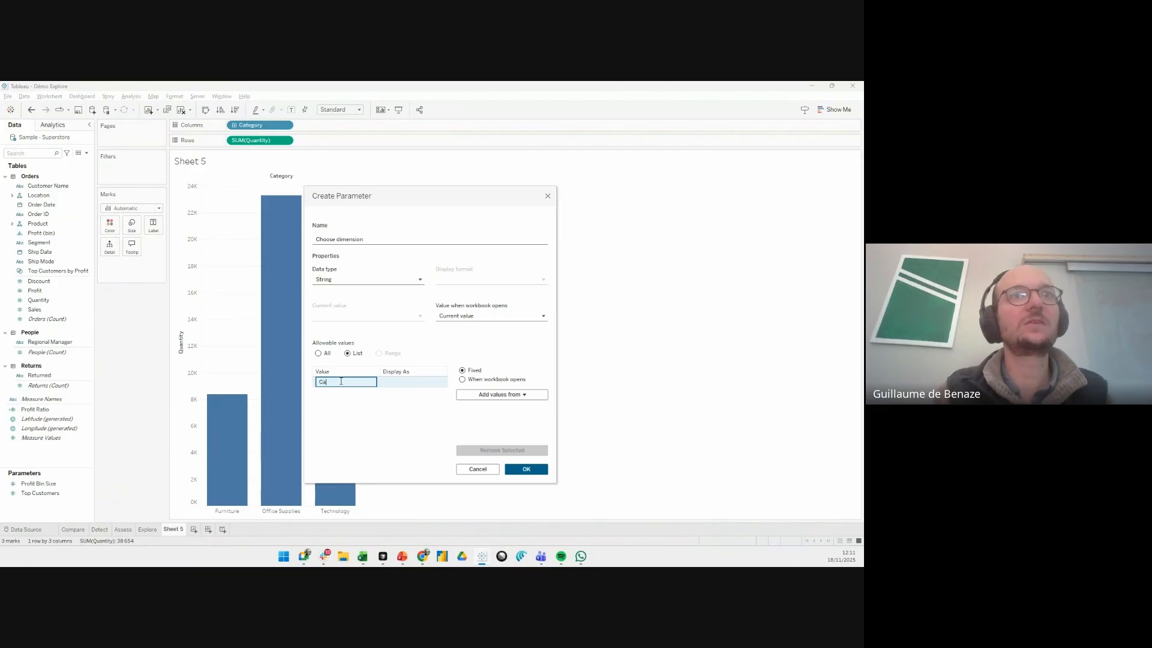
{"action": "type", "text": "tegor"}
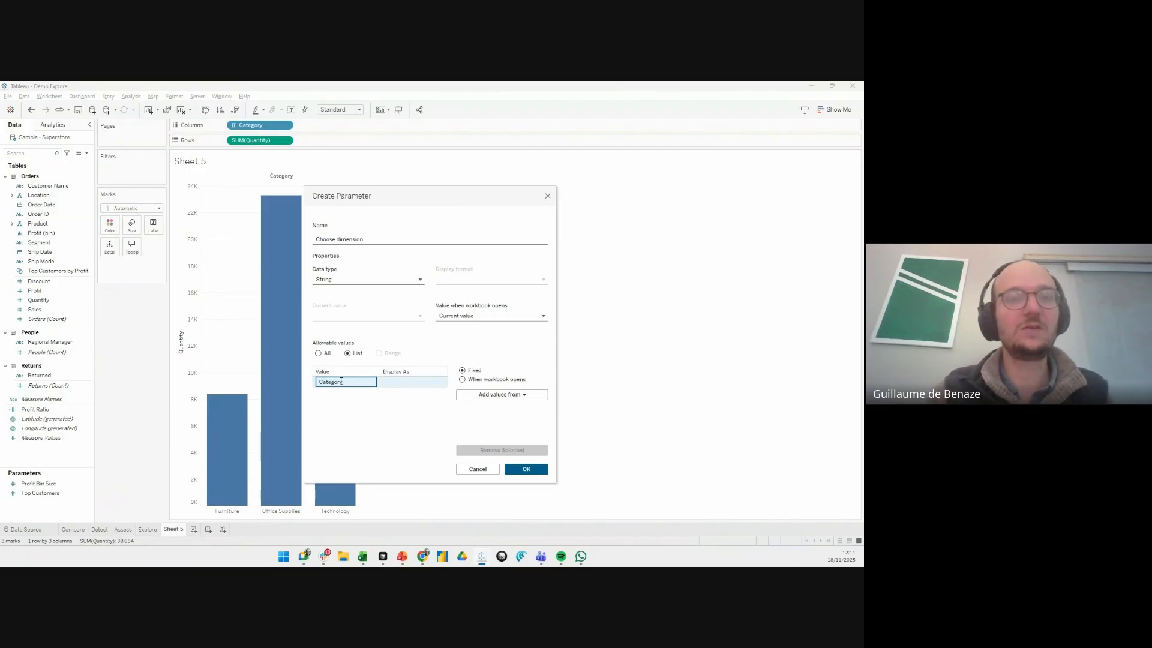
{"action": "key", "text": "Return"}
{"action": "type", "text": "Segment"}
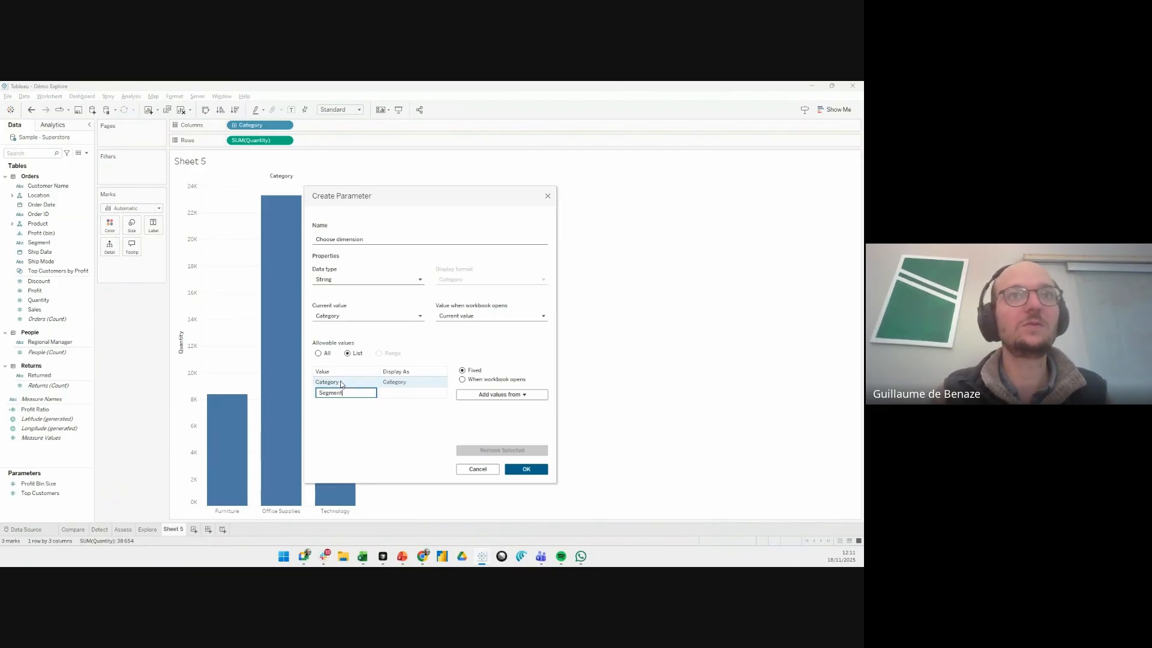
{"action": "key", "text": "Return"}
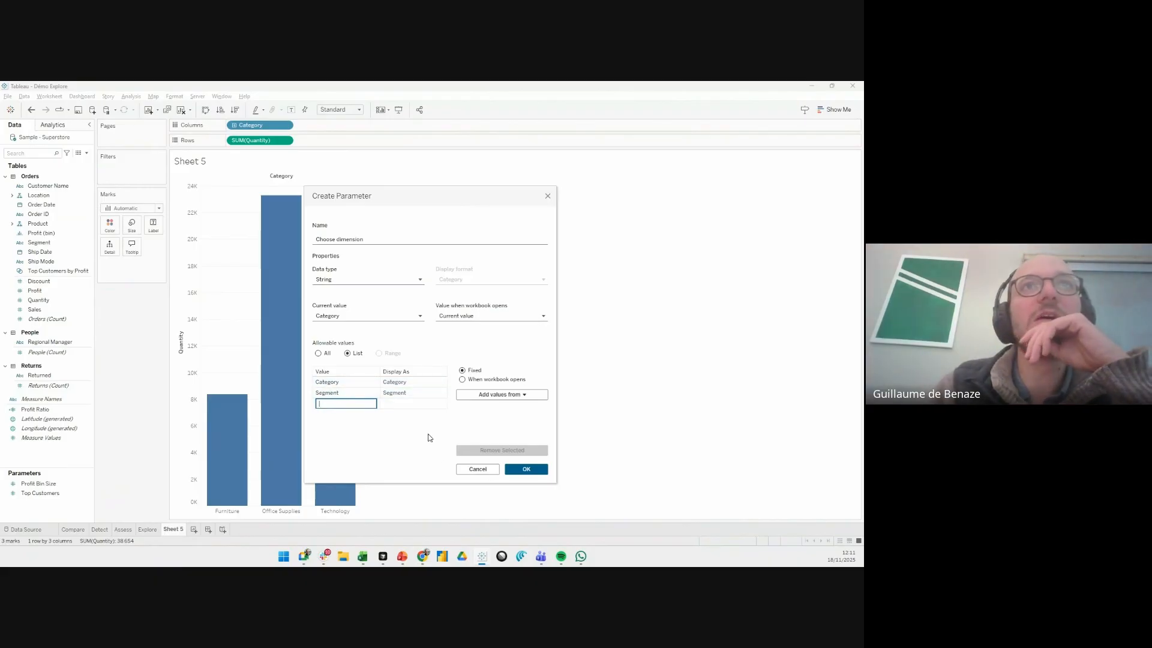
{"action": "left_click", "coordinate": [526, 471]}
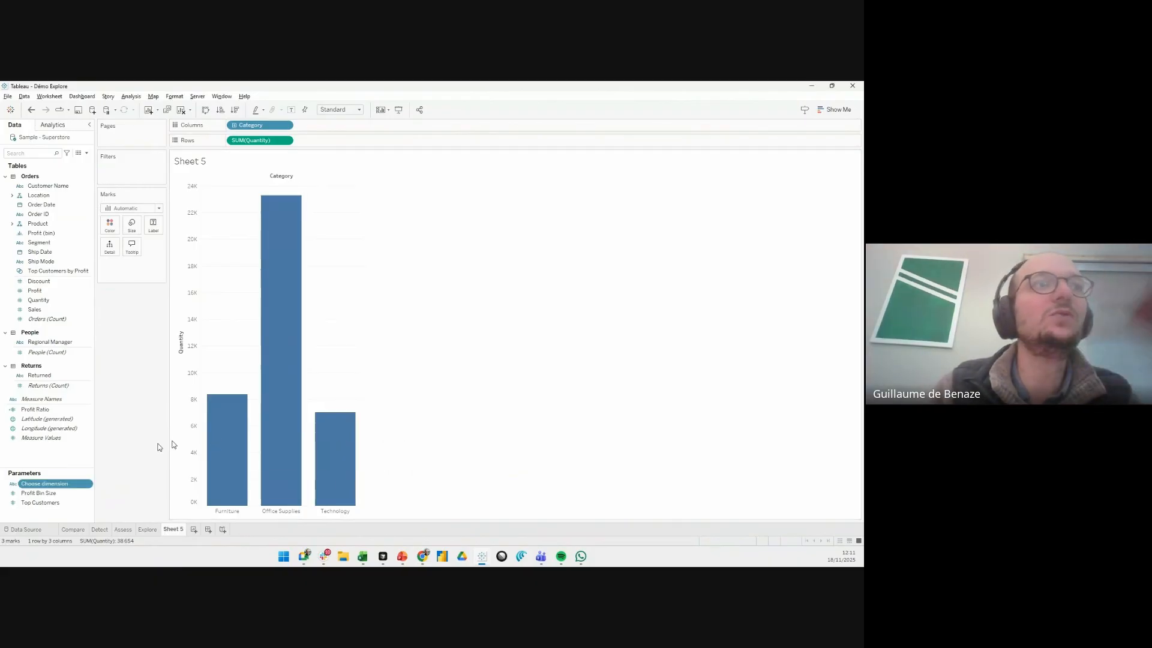
- Create a calculated field from Segment and name it "Selected dimension"
{"action": "right_click", "coordinate": [38, 224]}
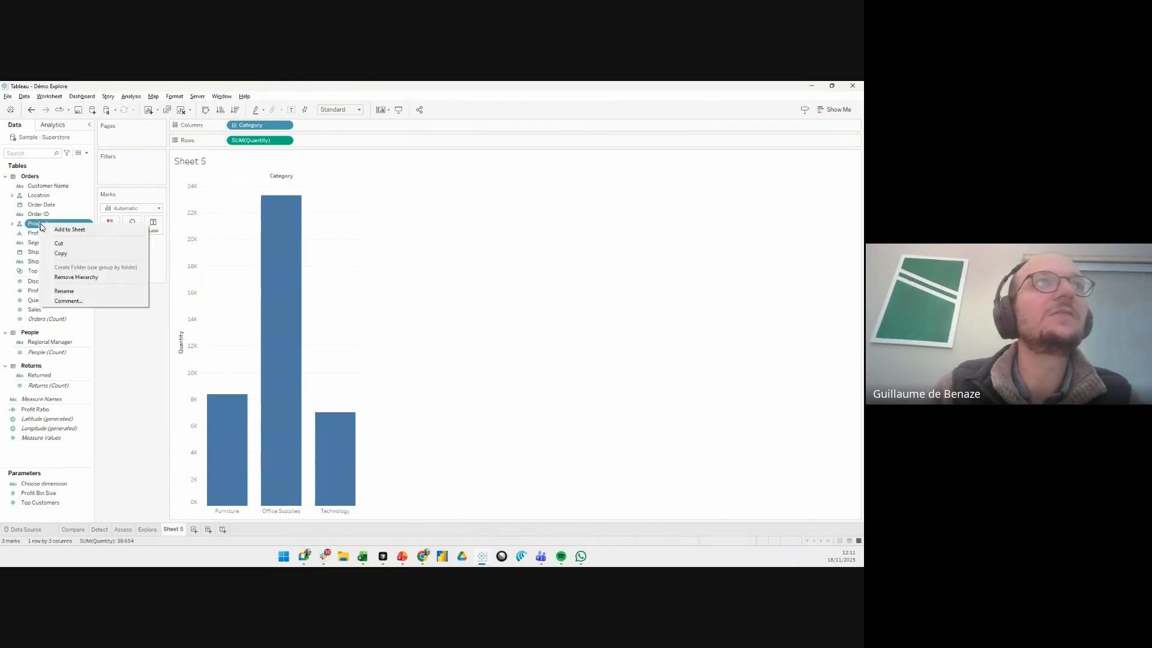
{"action": "left_click", "coordinate": [15, 249]}
{"action": "right_click", "coordinate": [40, 243]}
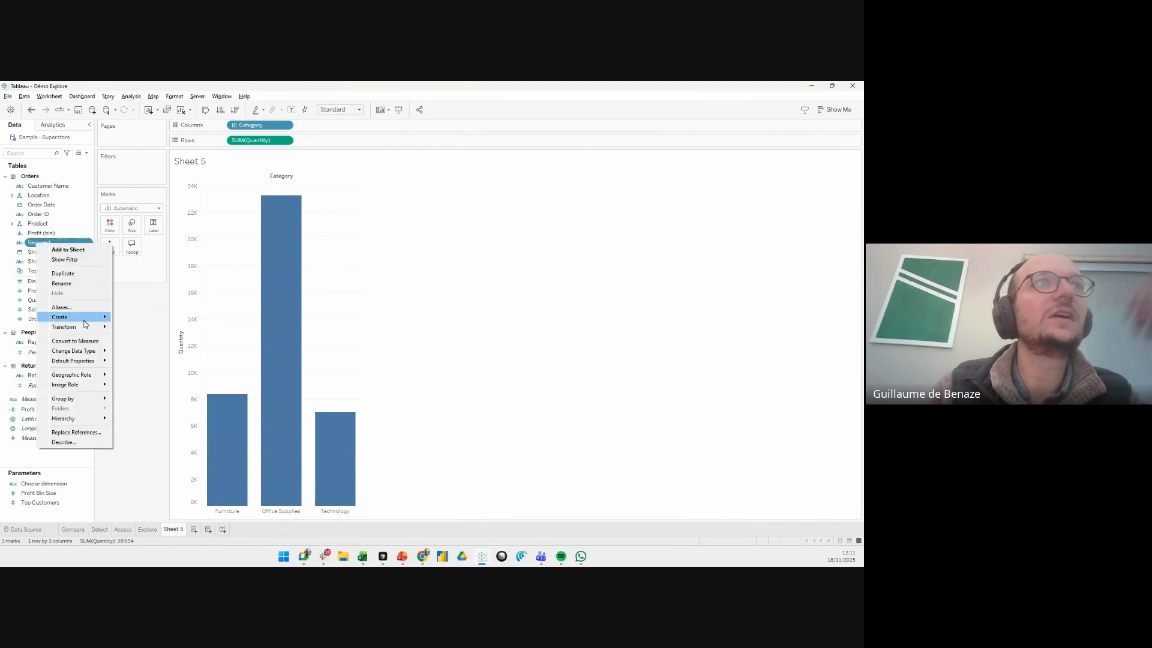
{"action": "mouse_move", "coordinate": [84, 318]}
{"action": "left_click", "coordinate": [144, 318]}
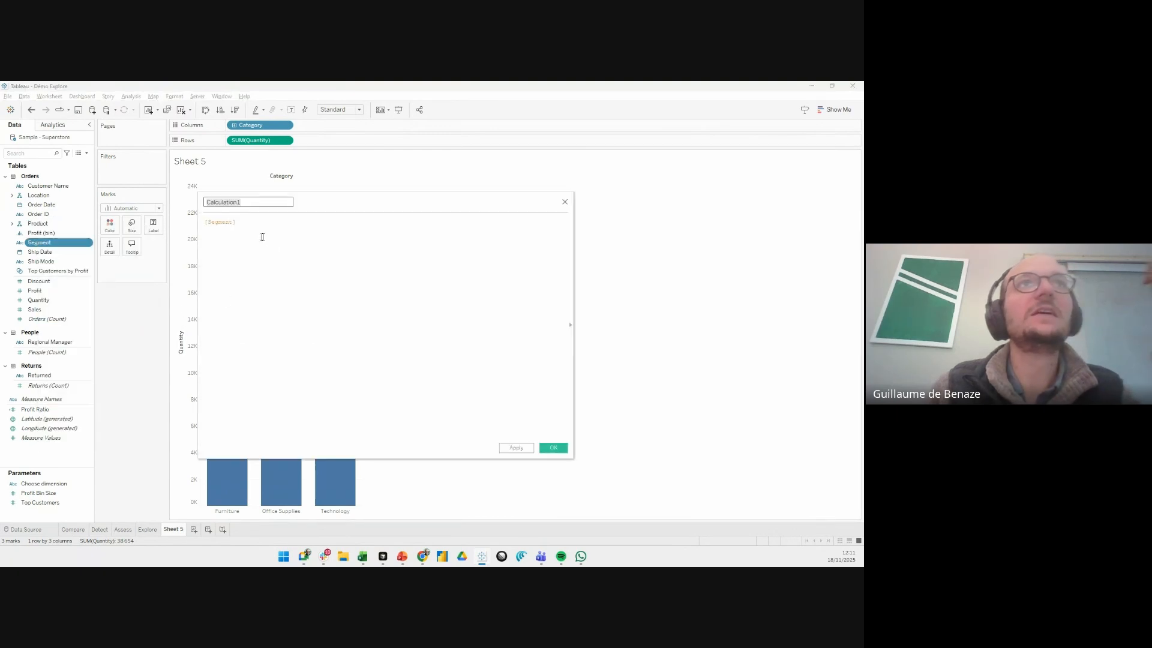
{"action": "left_click", "coordinate": [242, 201]}
{"action": "double_click", "coordinate": [242, 201]}
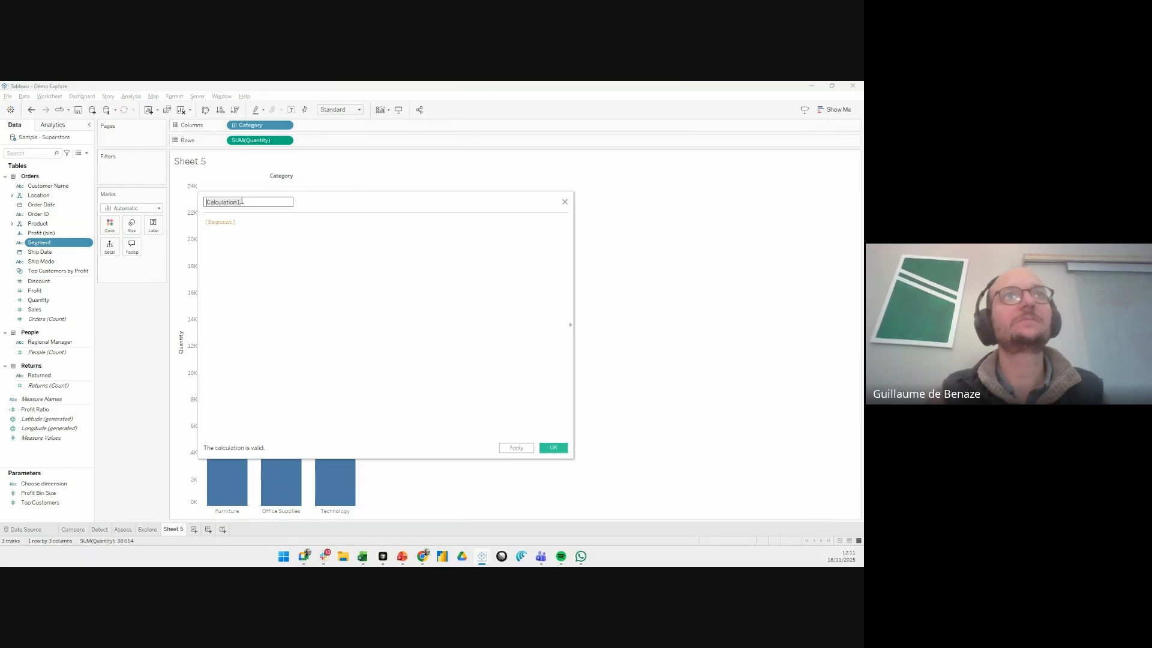
{"action": "type", "text": "Sele"}
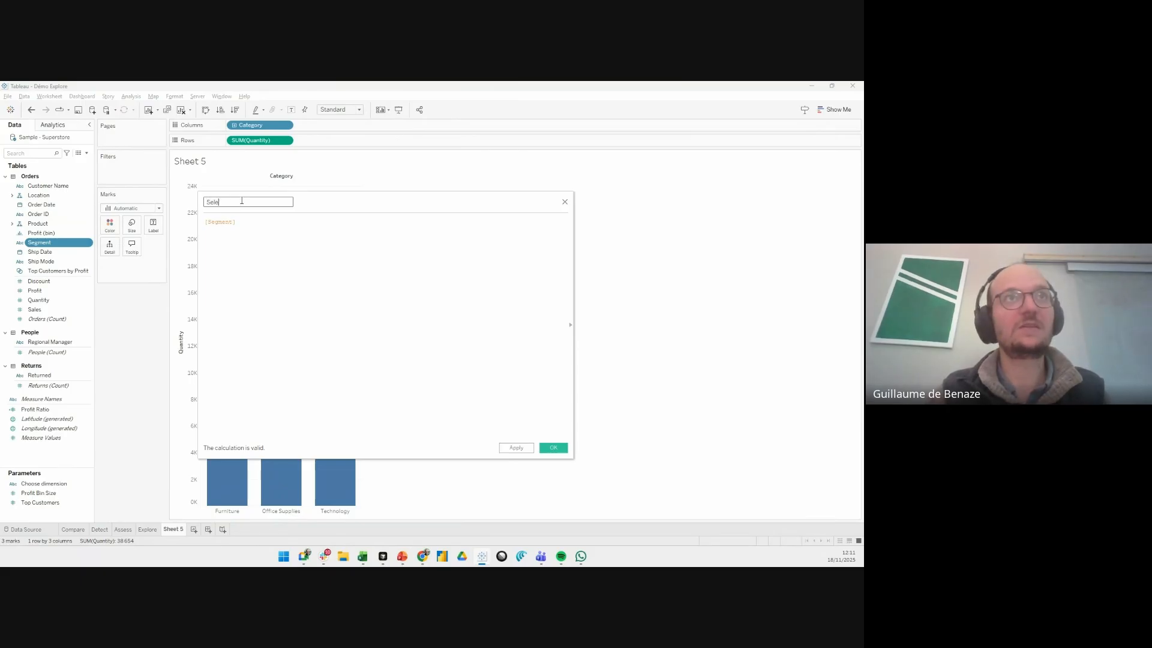
{"action": "type", "text": "cted dimension"}
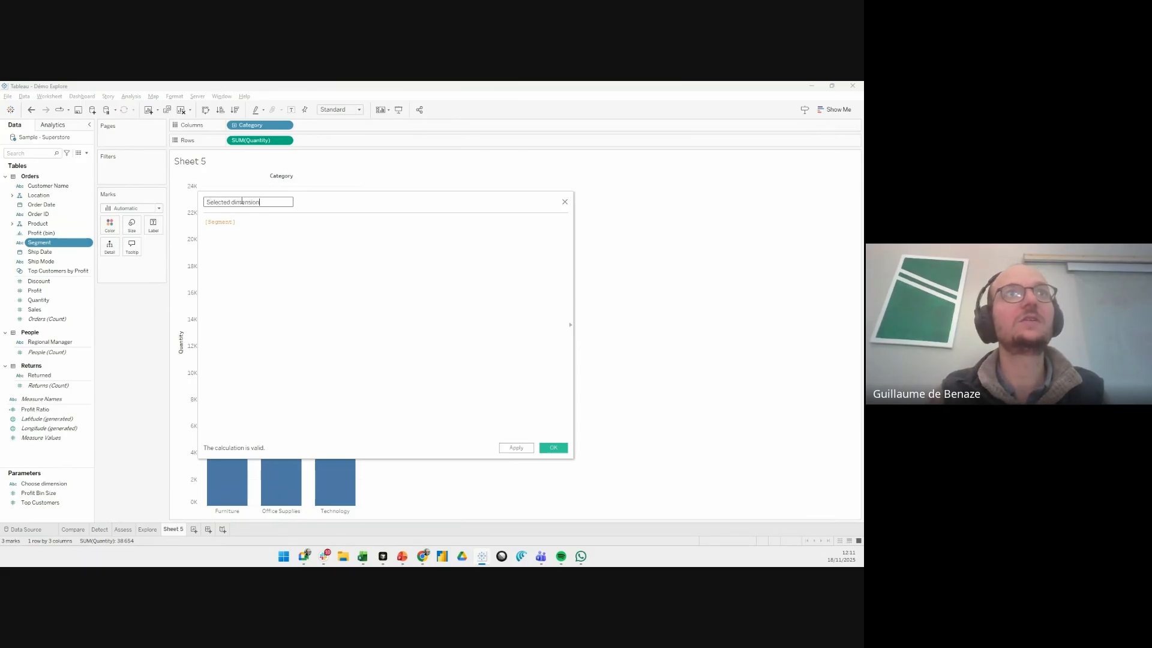
- Replace the Selected dimension formula with a CASE statement that evaluates [Choose dimension]
{"action": "left_click", "coordinate": [242, 225]}
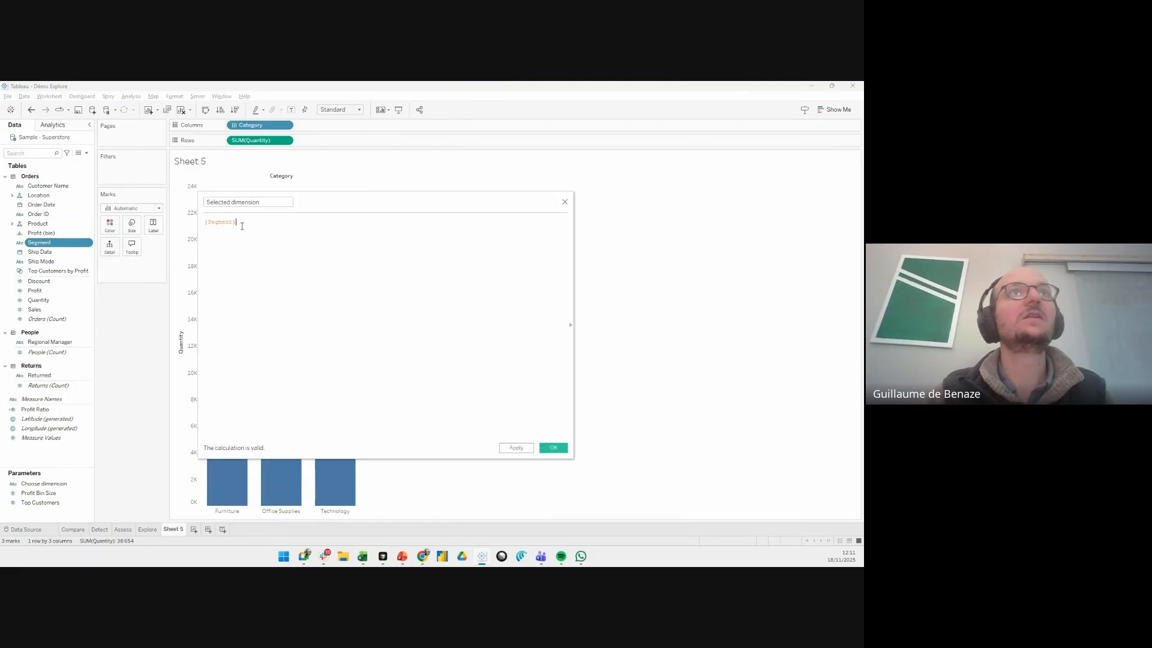
{"action": "key", "text": "ctrl+shift+Left"}
{"action": "key", "text": "ctrl+shift+Left"}
{"action": "type", "text": "CASE"}
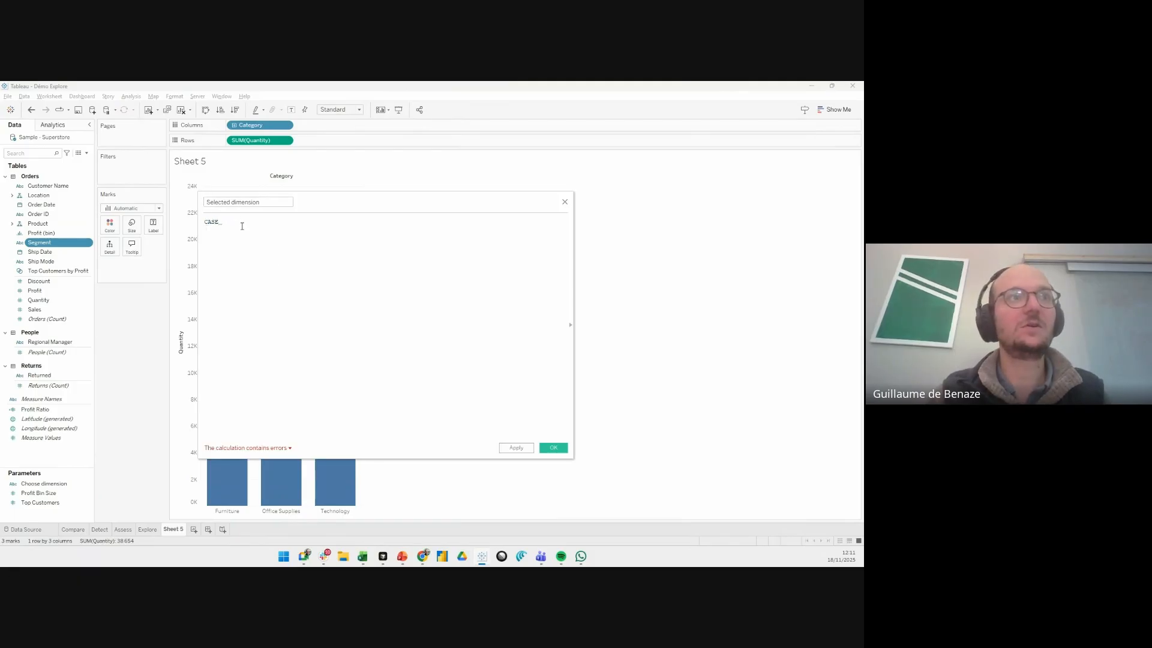
{"action": "type", "text": " [Choose dimension]"}
{"action": "key", "text": "Return"}
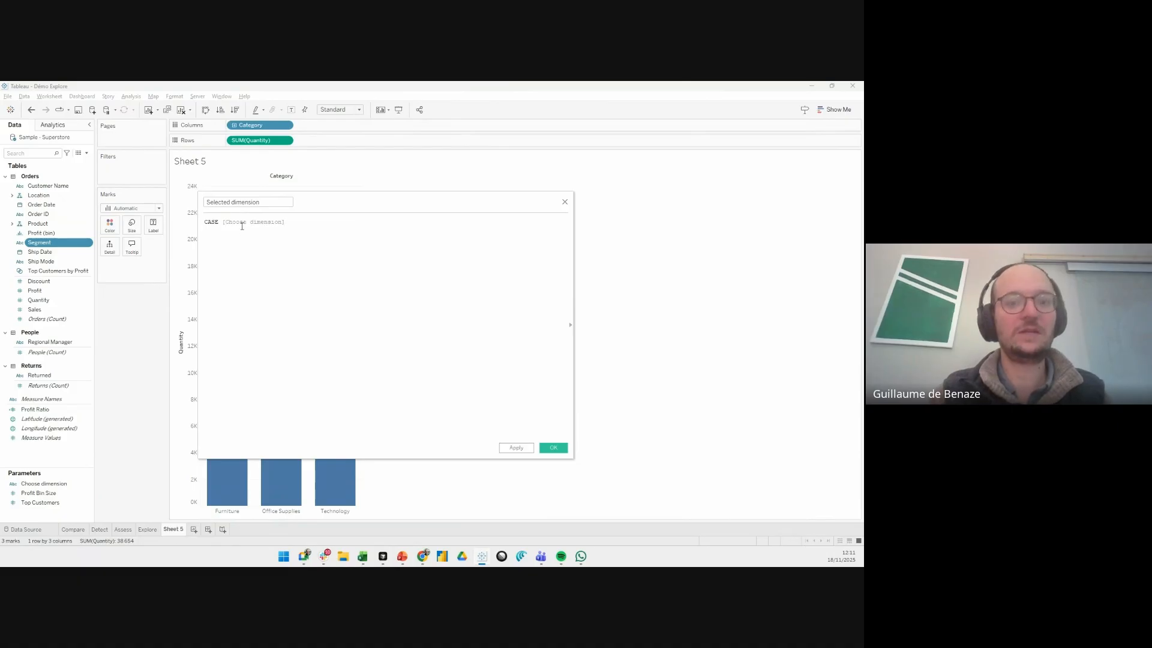
- Add the branch WHEN "Segment" then [Segment] to the CASE statement
{"action": "key", "text": "Return"}
{"action": "type", "text": "WHEN "}
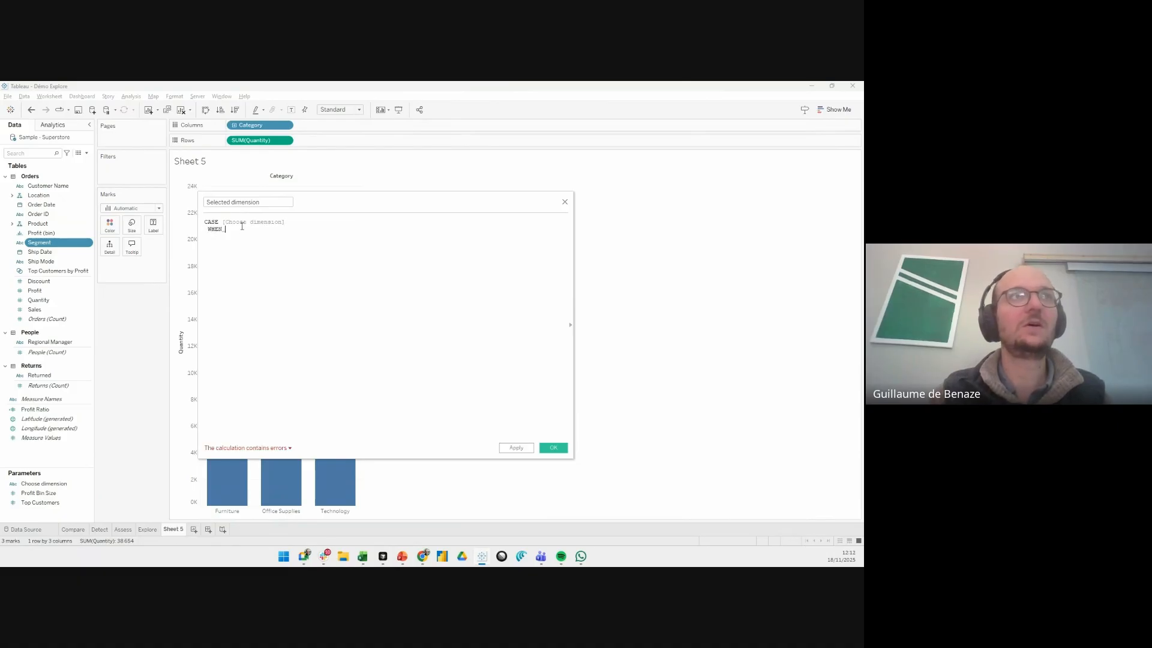
{"action": "type", "text": "\"Segme"}
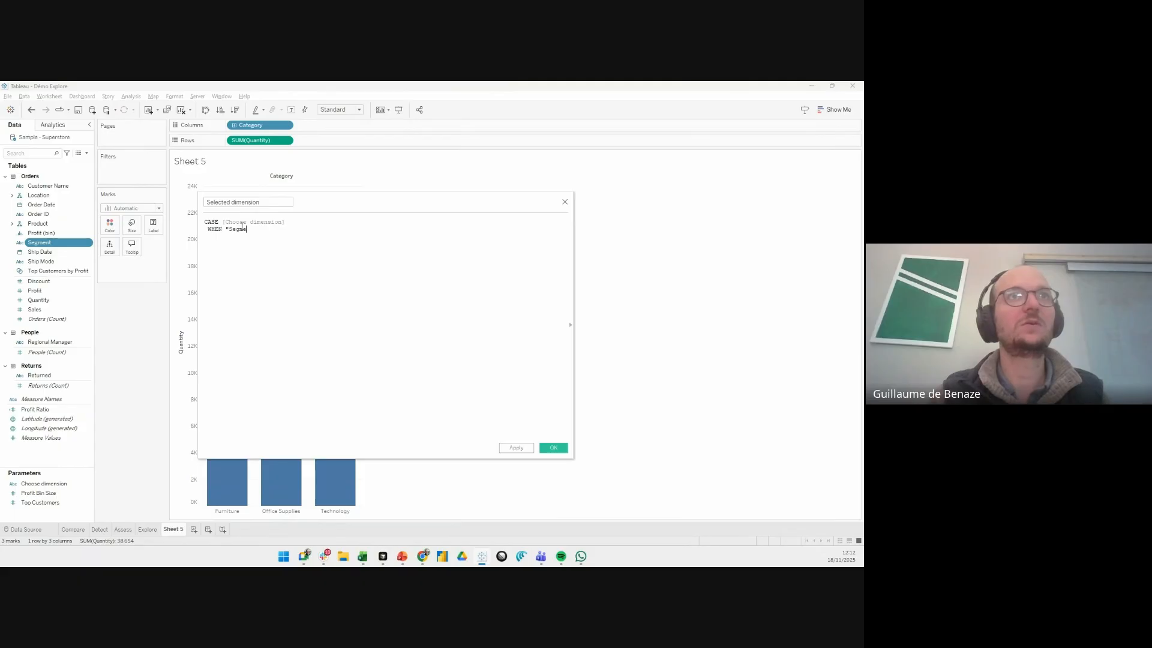
{"action": "type", "text": "nt\" then "}
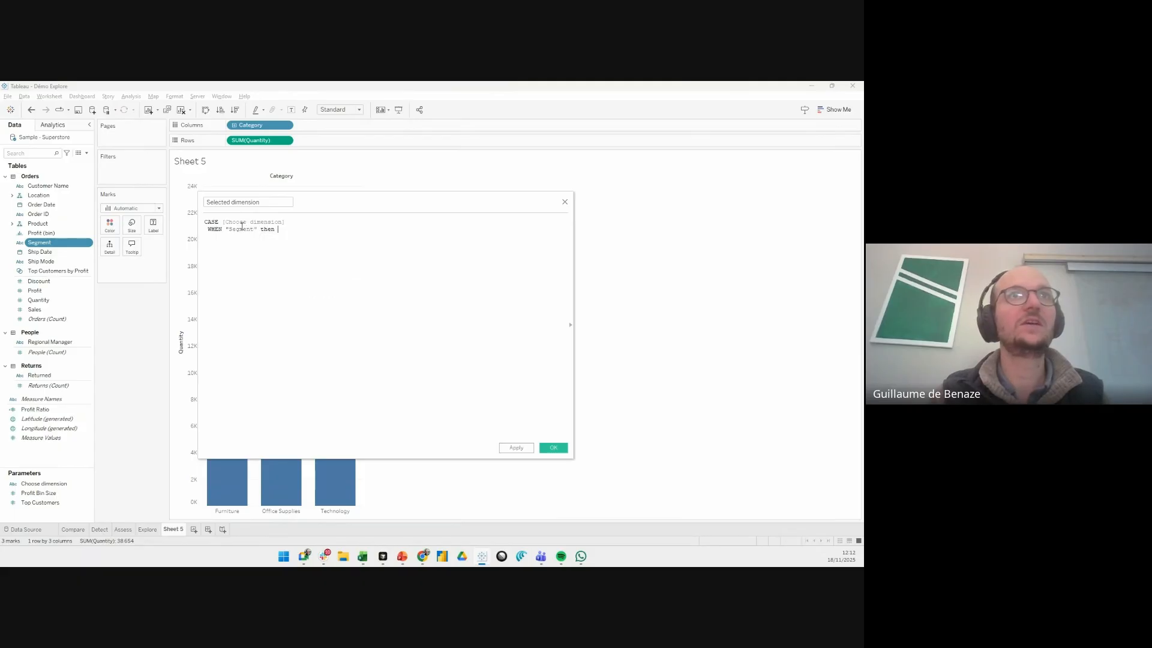
{"action": "type", "text": "[Seg"}
{"action": "key", "text": "Return"}
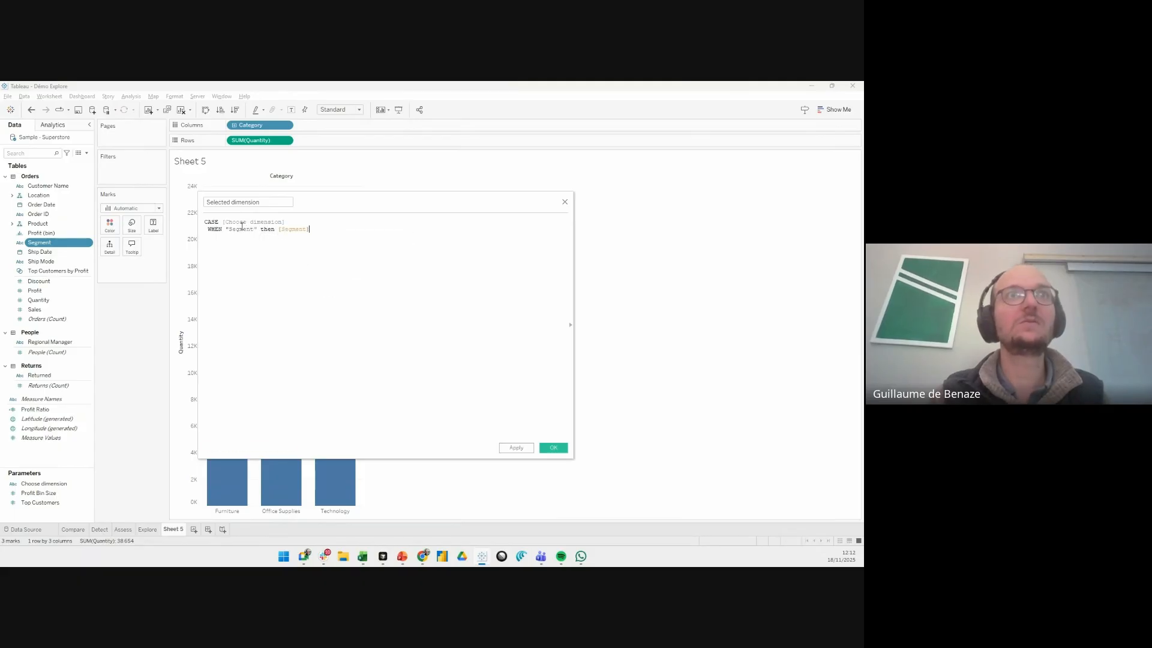
{"action": "key", "text": "Return"}
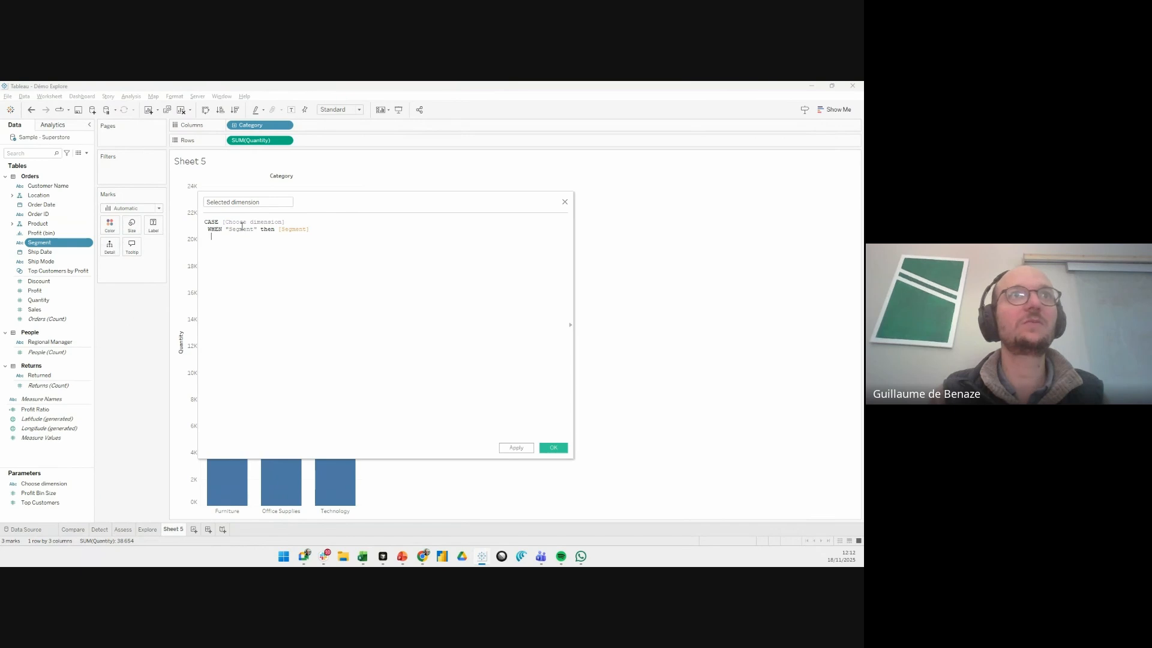
- Add the branch WHEN "Category" then [Category], close the CASE statement with END, and save the calculated field
{"action": "type", "text": "WHEN"}
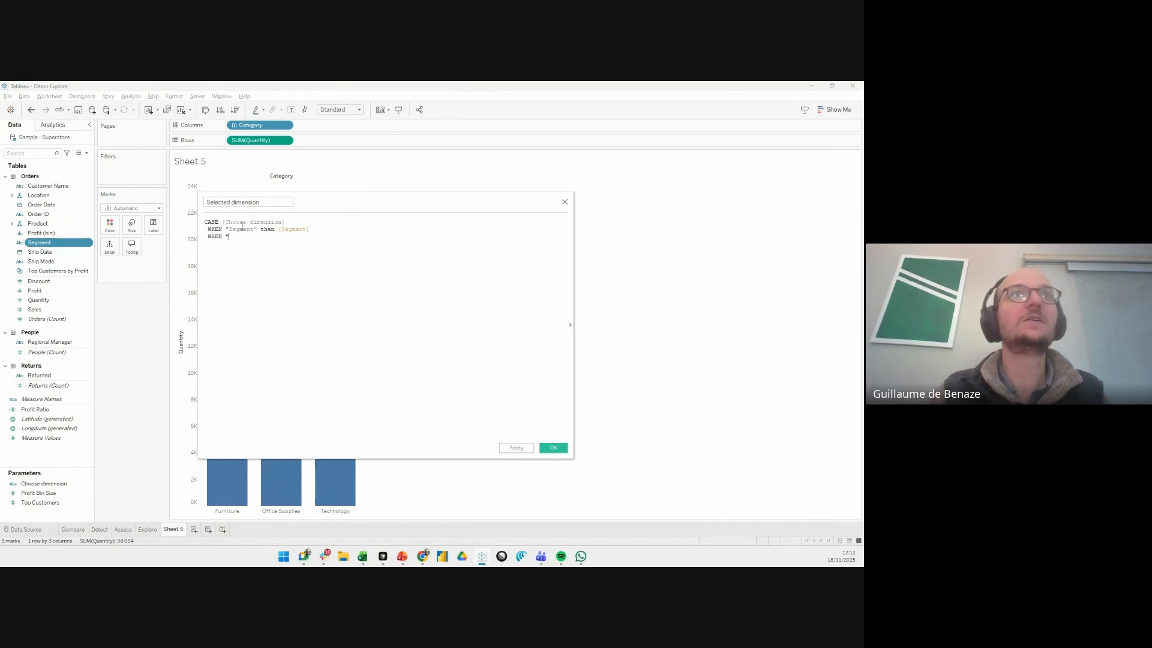
{"action": "type", "text": " \"Category"}
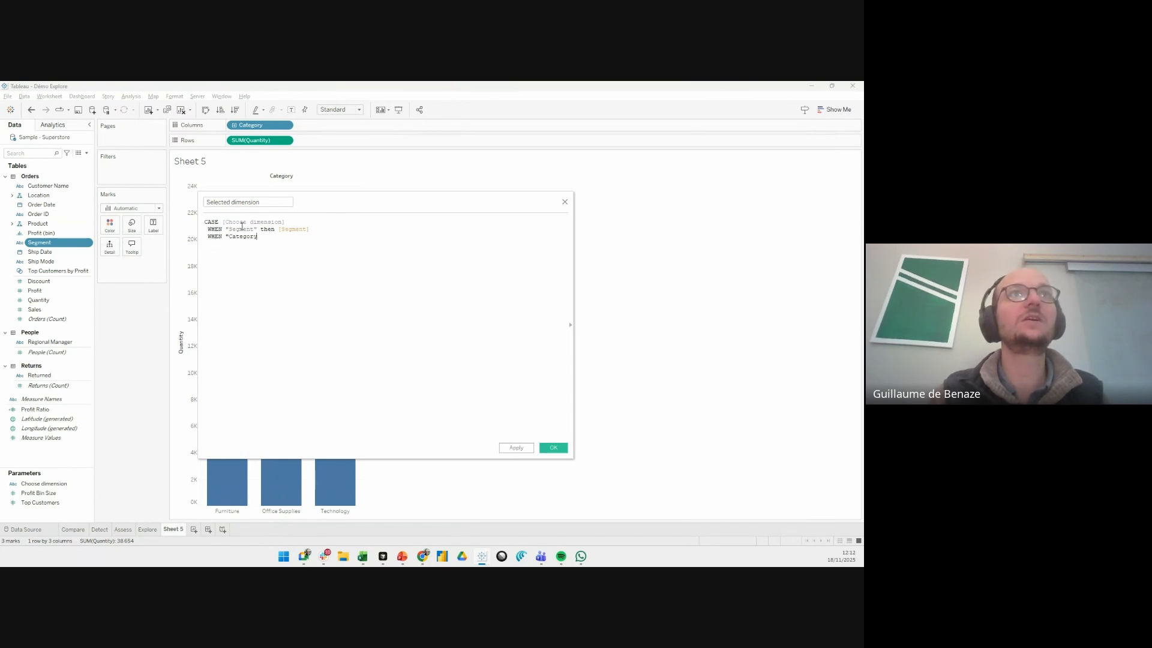
{"action": "type", "text": "\" then cat"}
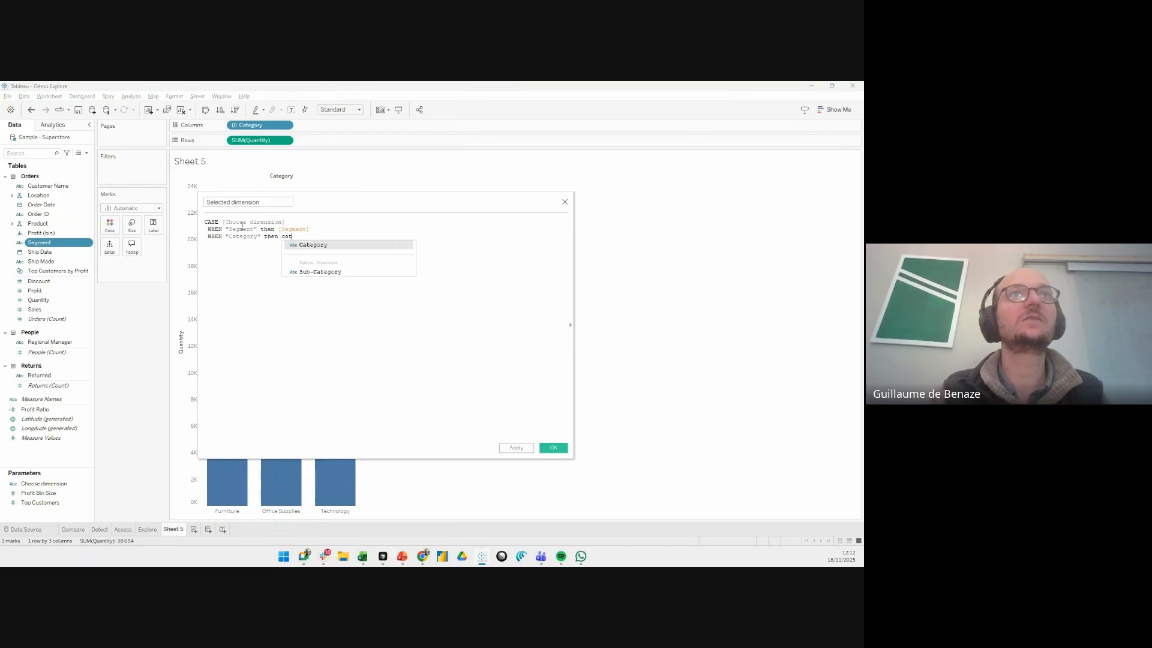
{"action": "key", "text": "Return"}
{"action": "key", "text": "Return"}
{"action": "type", "text": "END"}
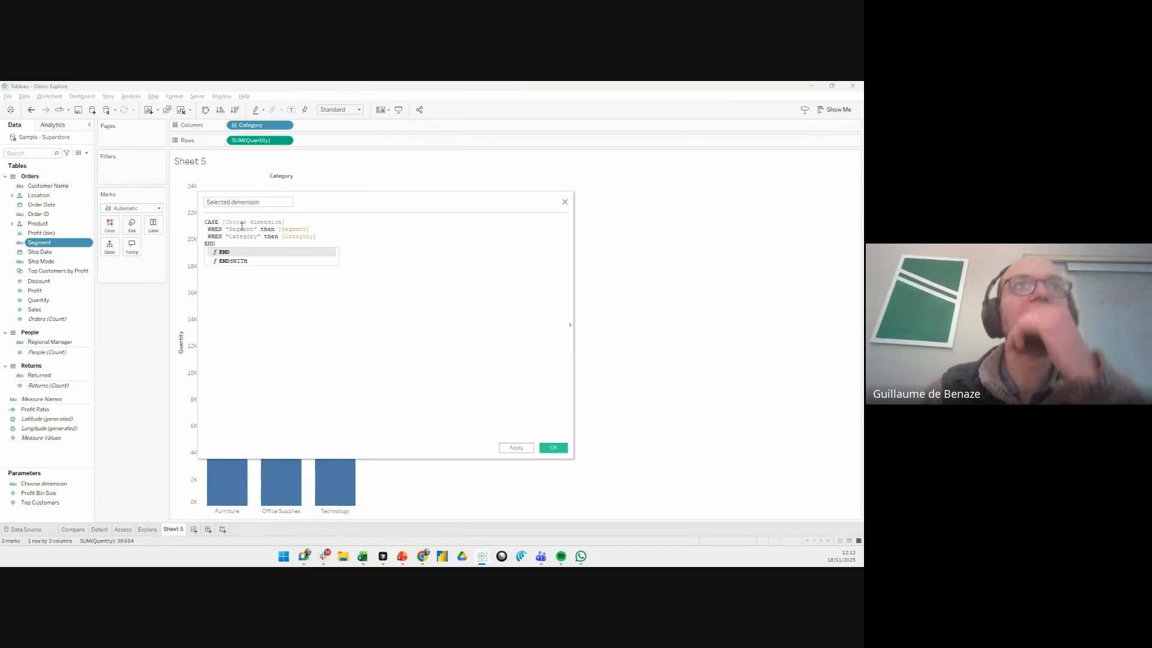
{"action": "left_click", "coordinate": [342, 368]}
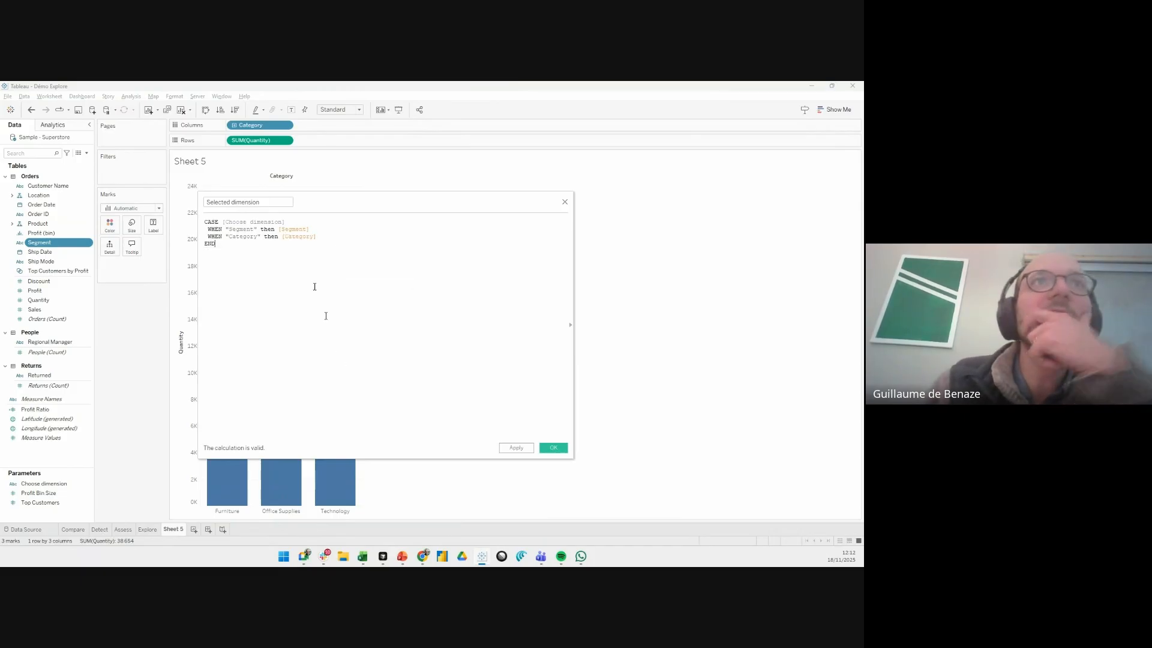
{"action": "left_click", "coordinate": [553, 448]}
- Replace Category with Selected dimension in the chart's columns and show the Choose dimension parameter control
{"action": "left_click_drag", "start_coordinate": [52, 252], "coordinate": [249, 124]}
{"action": "mouse_move", "coordinate": [266, 223]}
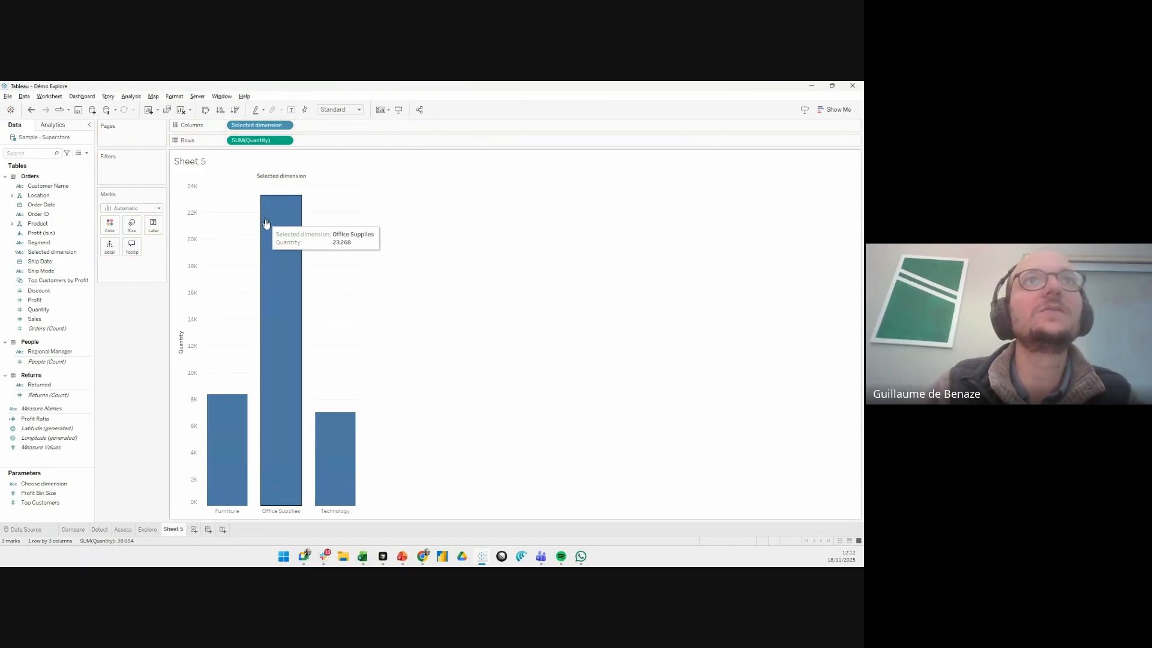
{"action": "right_click", "coordinate": [54, 485]}
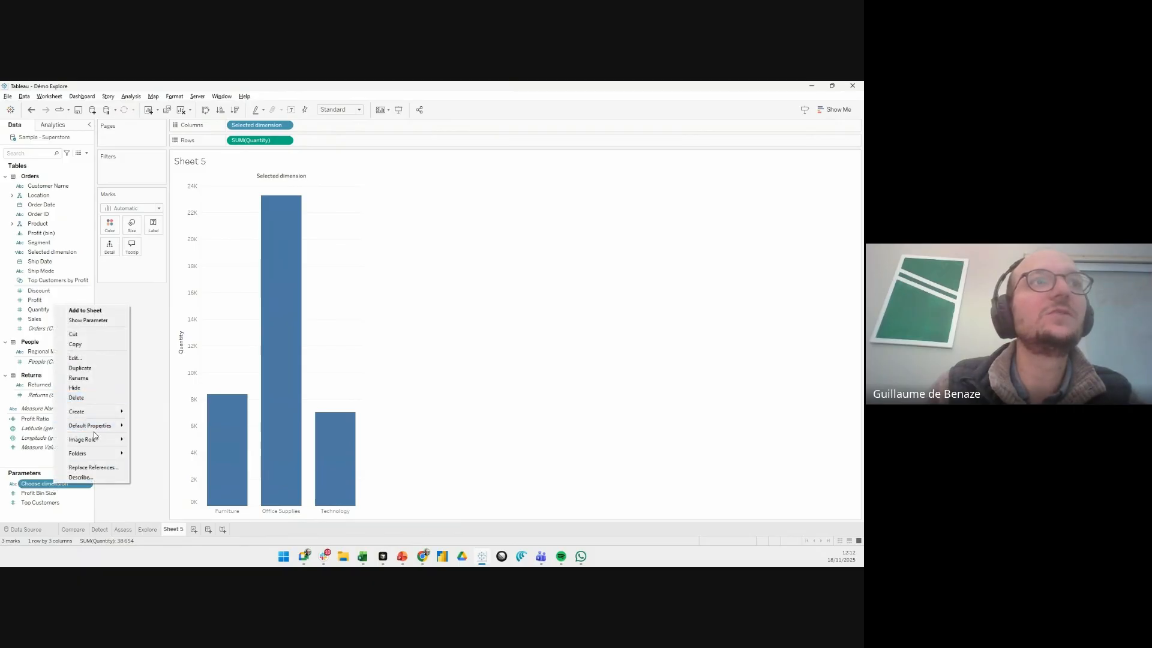
{"action": "left_click", "coordinate": [88, 320]}
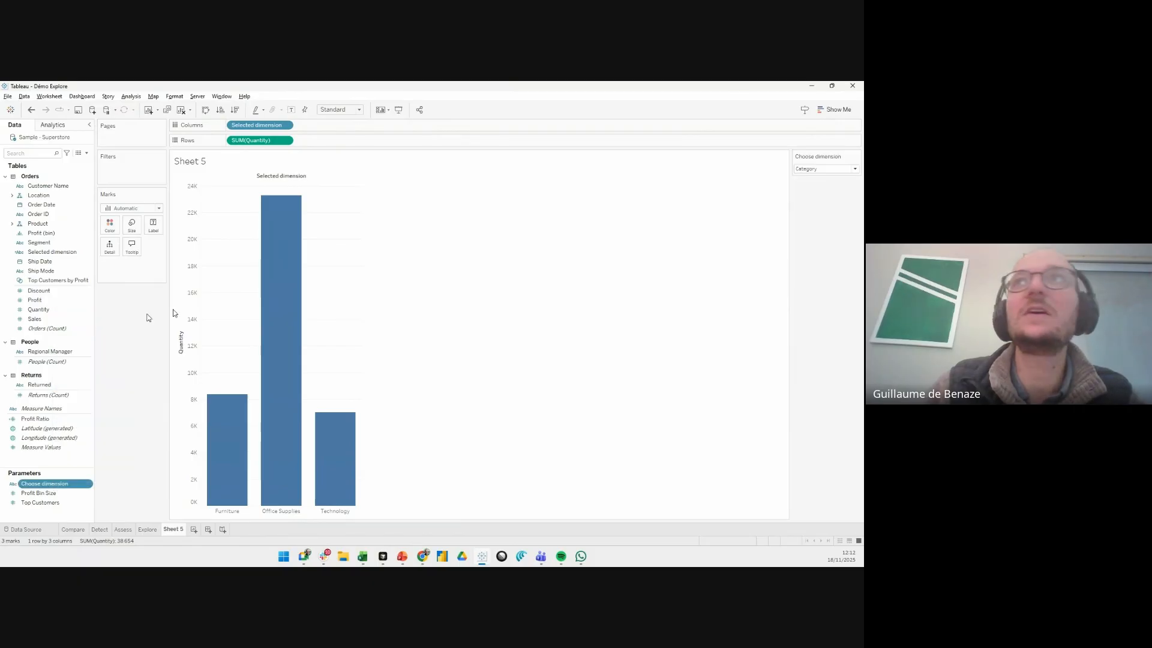
- Switch the Choose dimension parameter to Segment and back to Category to test the chart
{"action": "left_click", "coordinate": [856, 171]}
{"action": "left_click", "coordinate": [822, 186]}
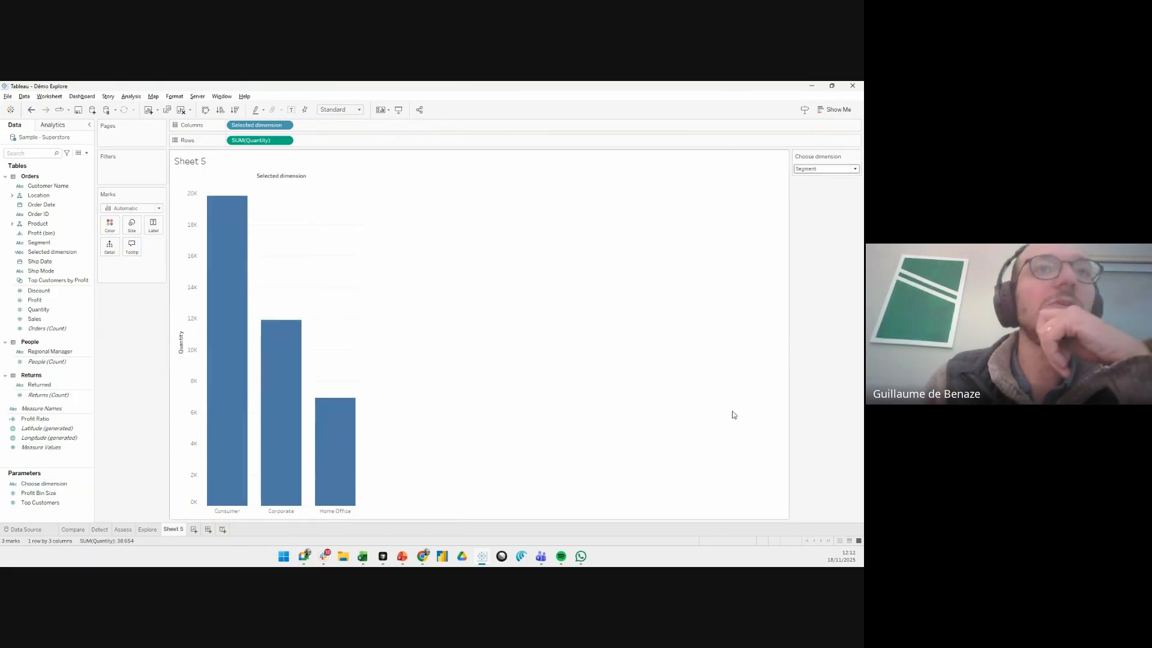
{"action": "left_click", "coordinate": [840, 170]}
{"action": "left_click", "coordinate": [842, 178]}
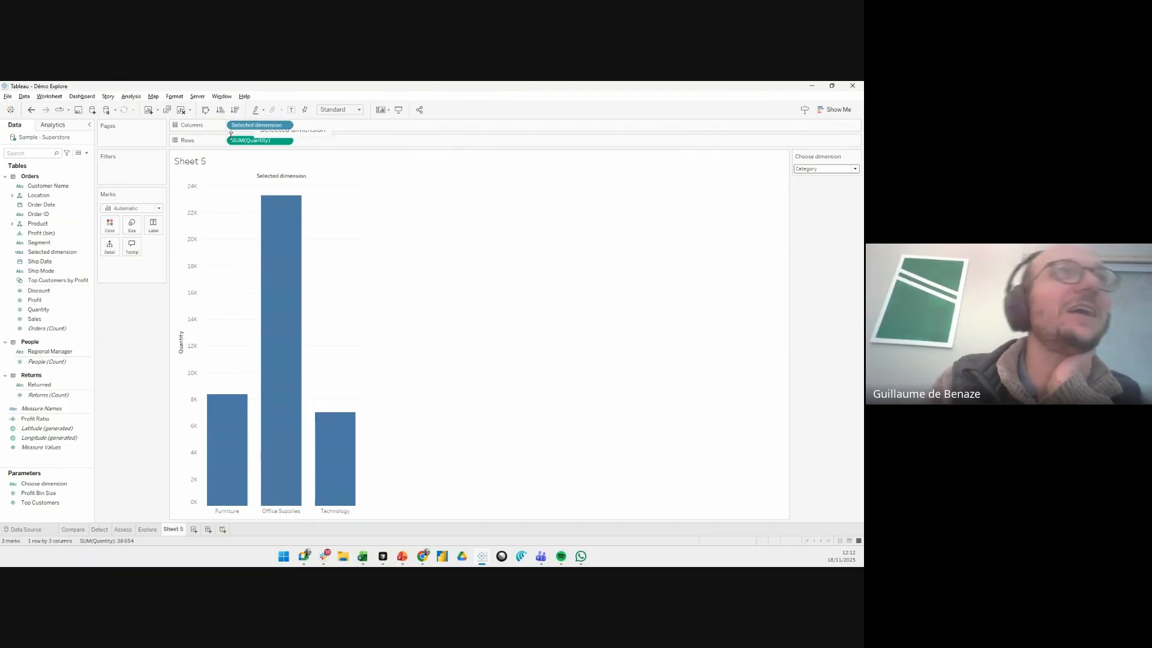
- Color the Quantity bars by Country/Region from the Location hierarchy
{"action": "left_click", "coordinate": [35, 243]}
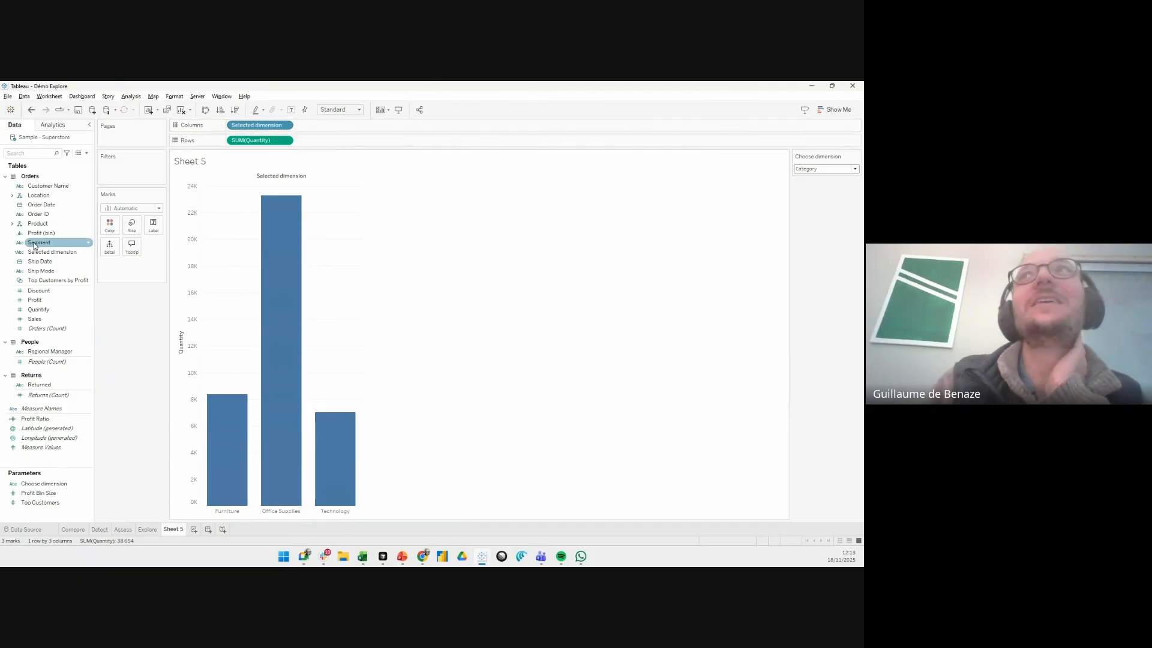
{"action": "left_click_drag", "start_coordinate": [39, 195], "coordinate": [107, 225]}
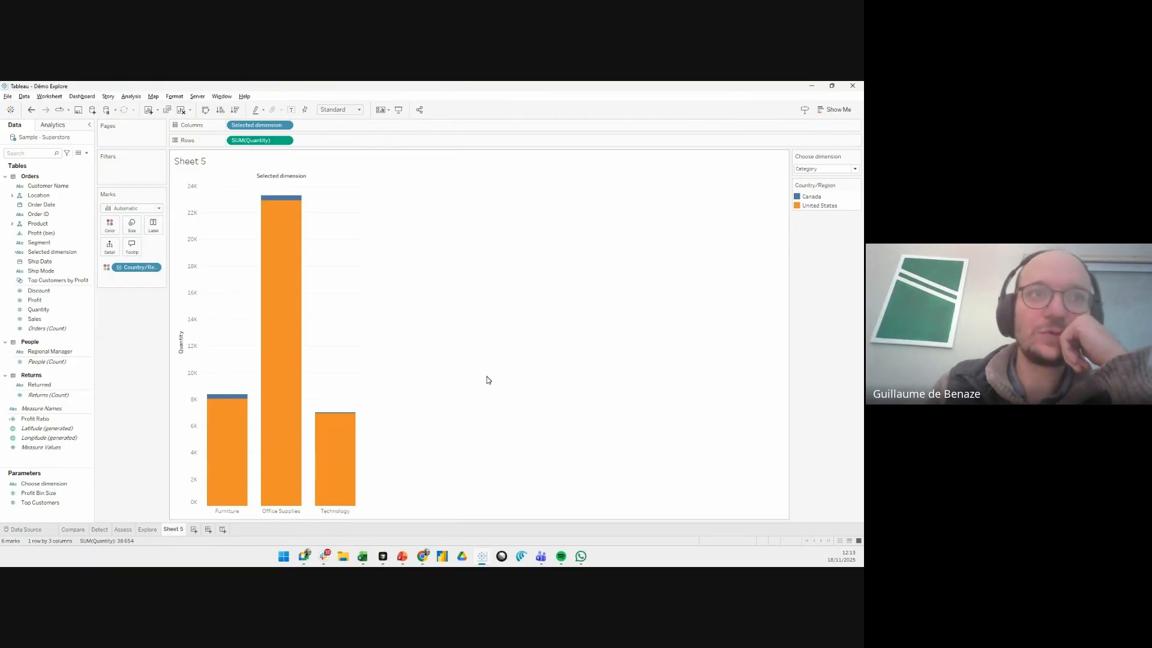
{"action": "mouse_move", "coordinate": [246, 495]}
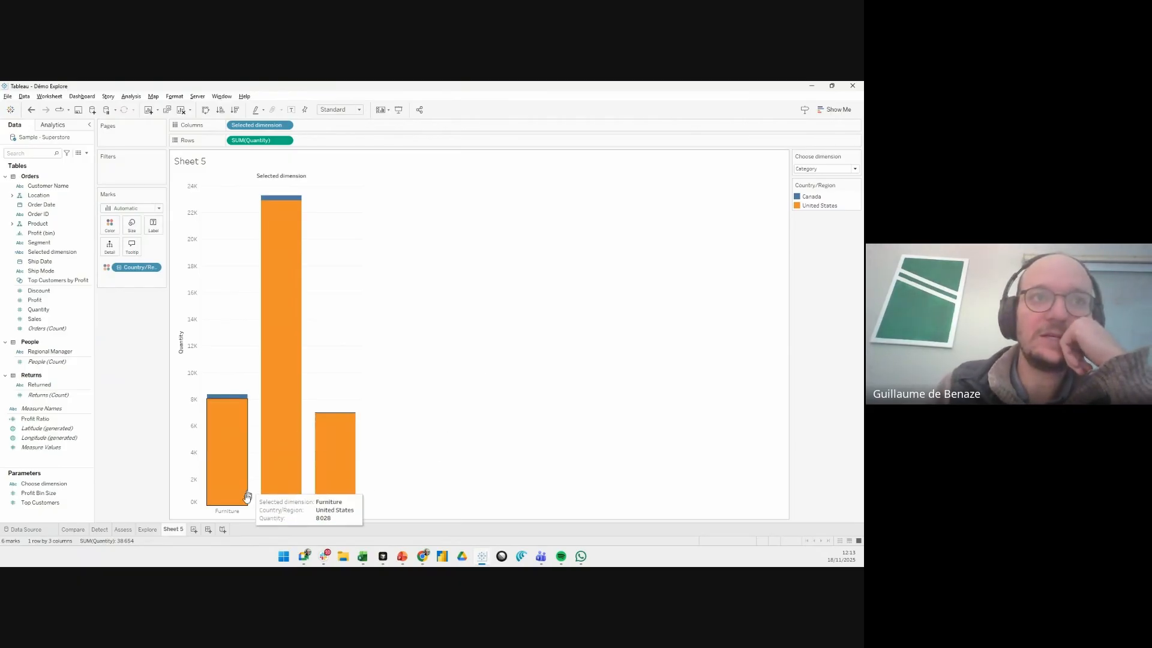
- Add a new worksheet and set its mark type to the Datama Light - Helper viz extension
{"action": "left_click", "coordinate": [194, 529]}
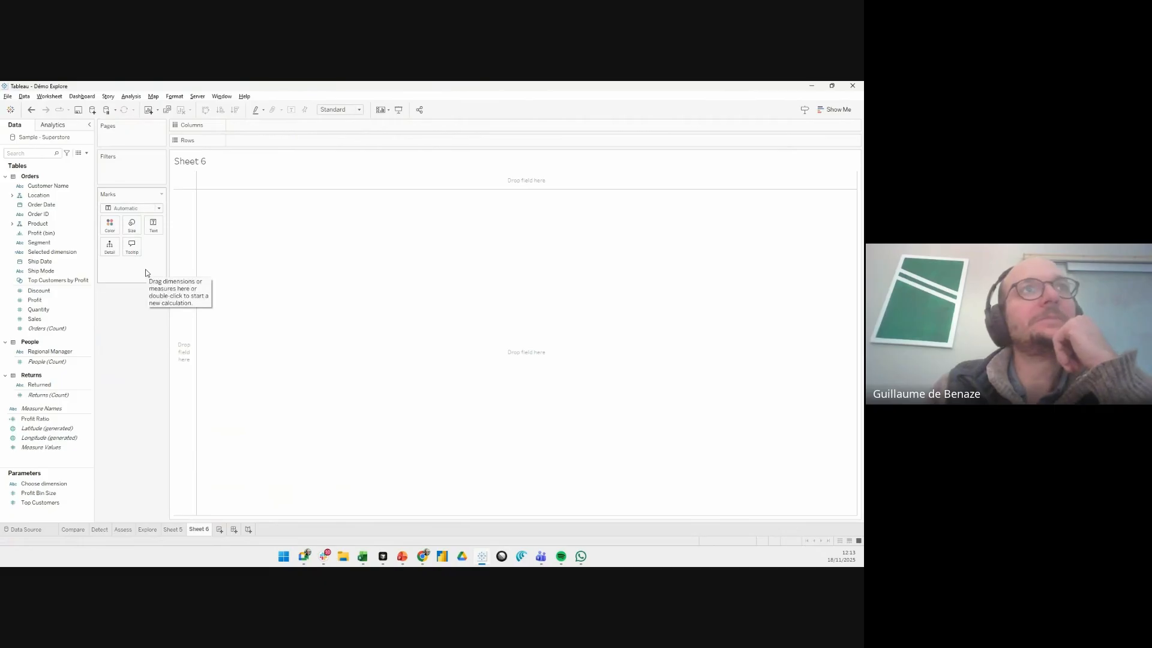
{"action": "left_click", "coordinate": [160, 209]}
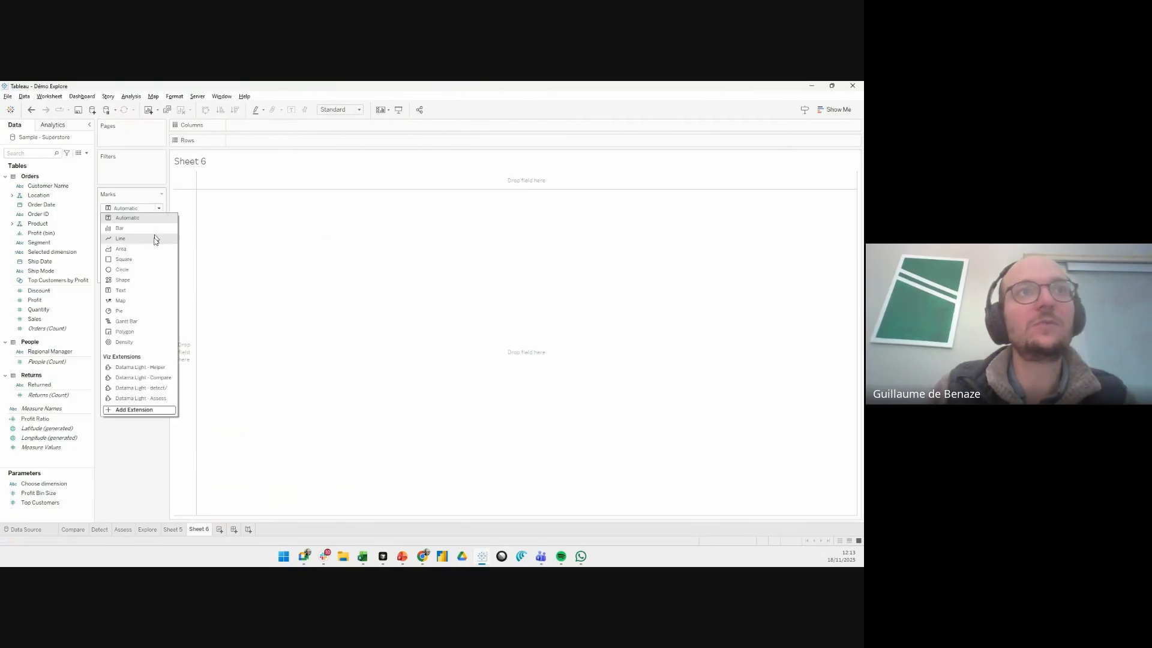
{"action": "left_click", "coordinate": [145, 369]}
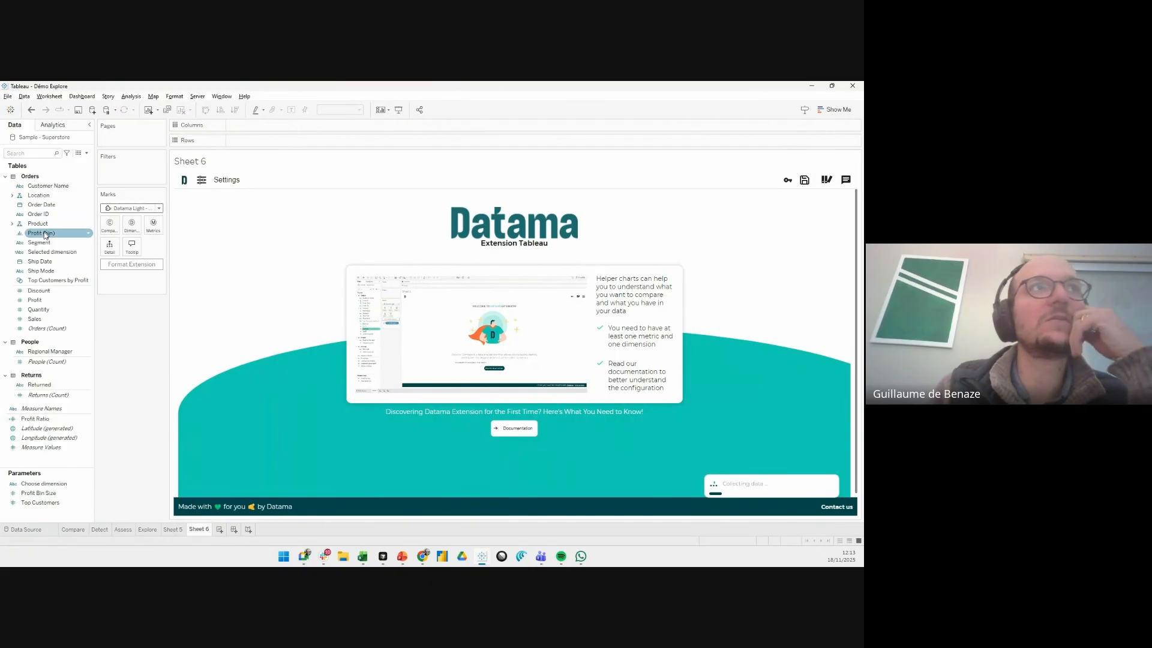
- Assign Segment and Category from the Product hierarchy as the extension's dimensions and Quantity as its metric
{"action": "left_click_drag", "start_coordinate": [45, 245], "coordinate": [119, 233]}
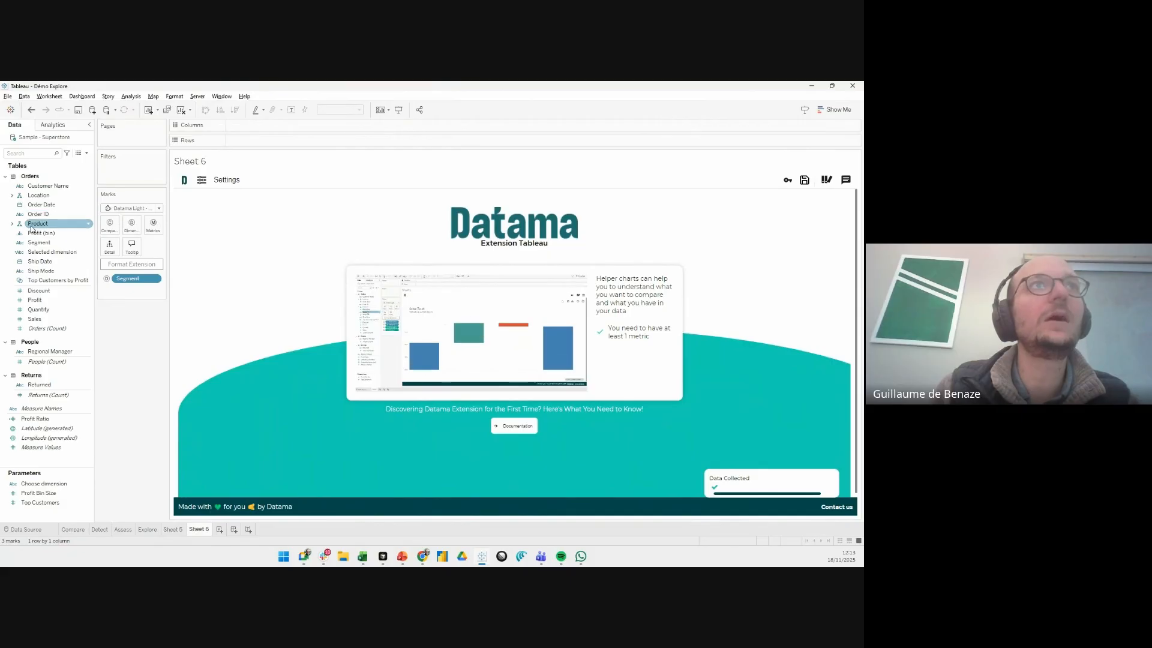
{"action": "left_click_drag", "start_coordinate": [38, 223], "coordinate": [131, 226]}
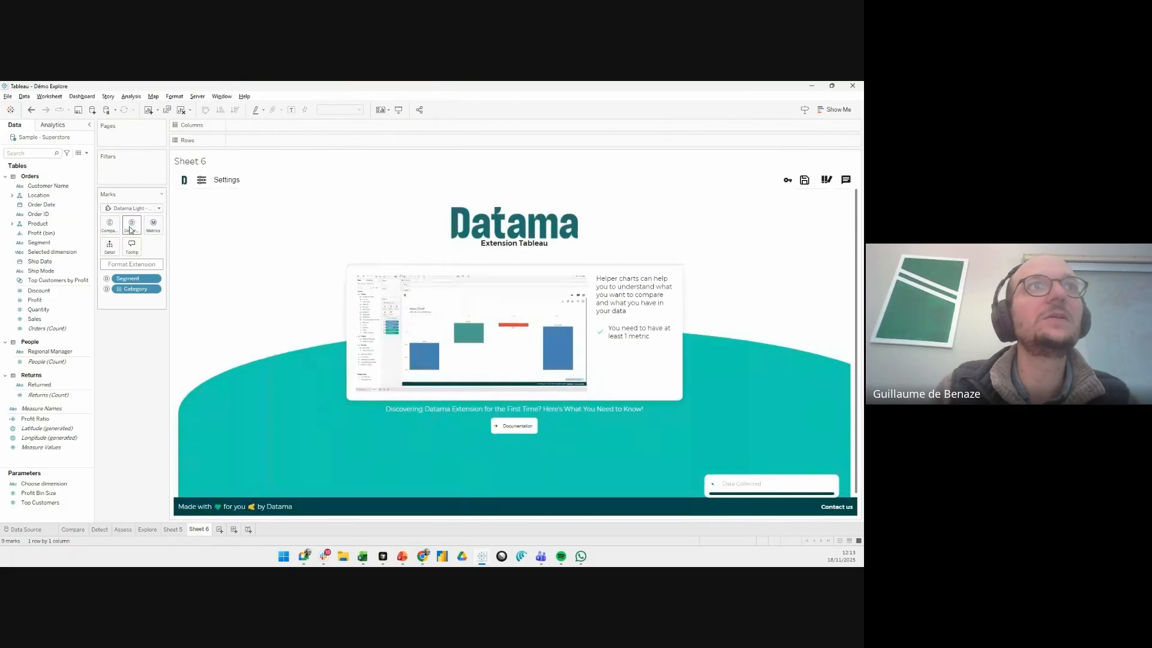
{"action": "left_click_drag", "start_coordinate": [38, 309], "coordinate": [153, 228]}
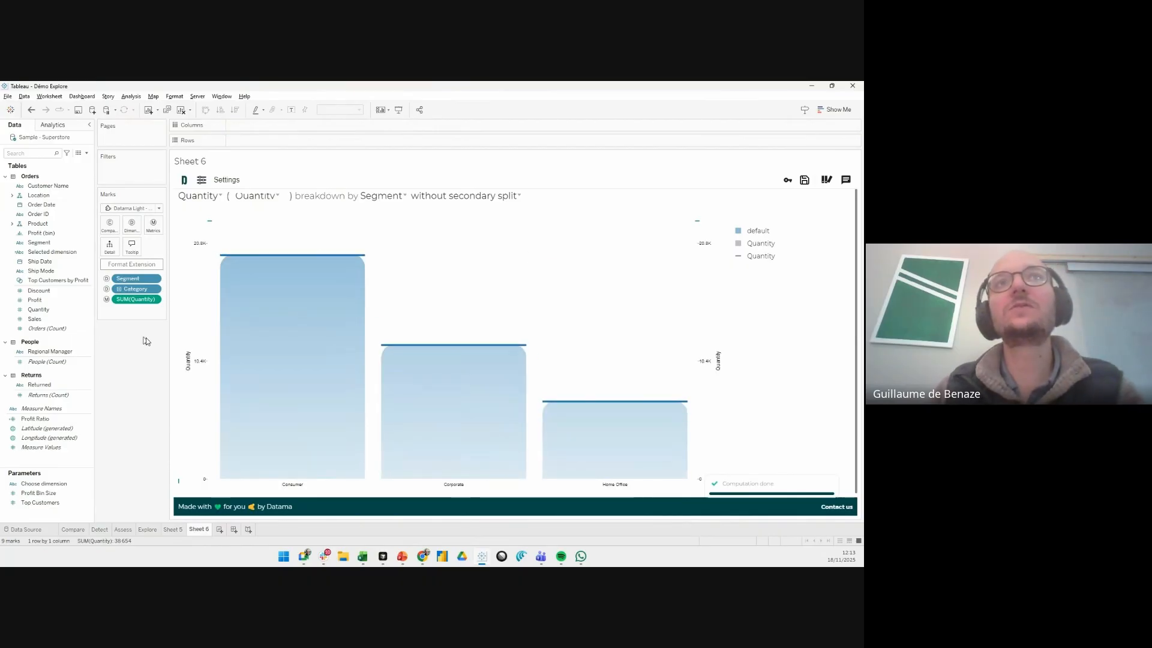
- Change the Datama chart's primary dimension D1 to Category
{"action": "mouse_move", "coordinate": [568, 216]}
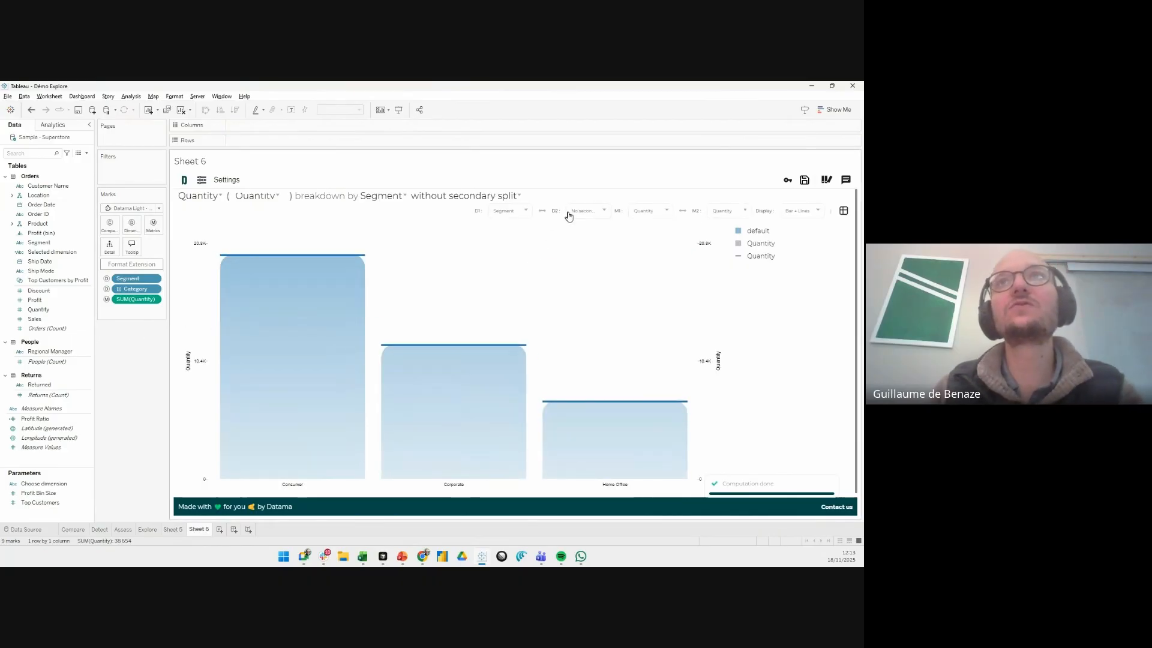
{"action": "left_click", "coordinate": [526, 213]}
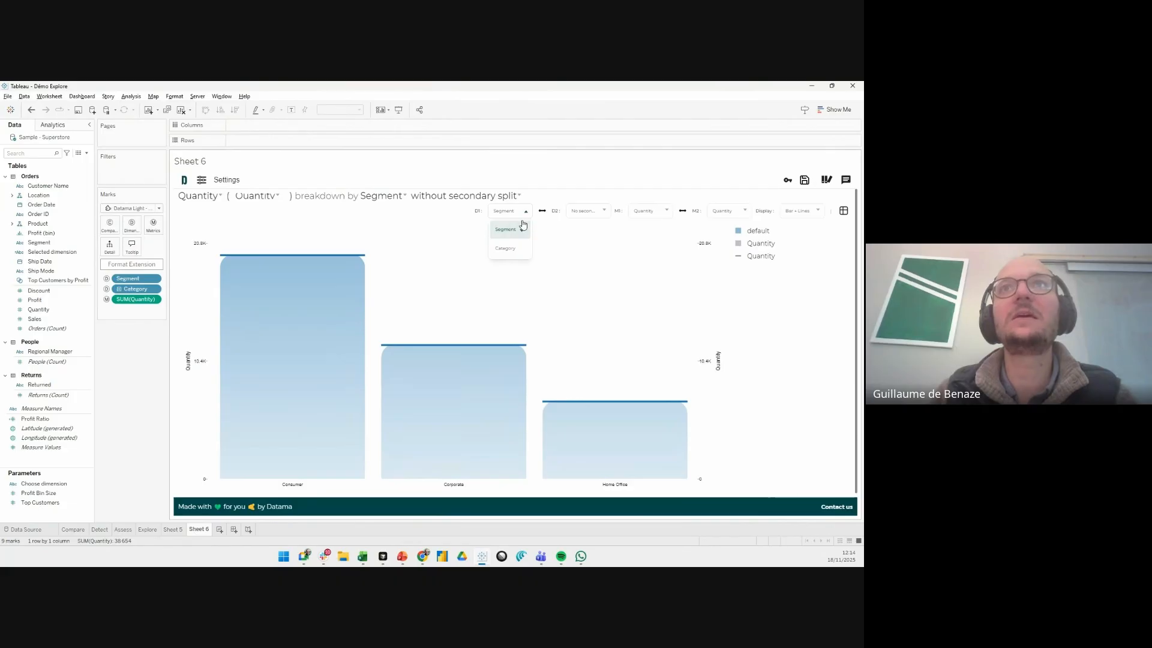
{"action": "left_click", "coordinate": [519, 250]}
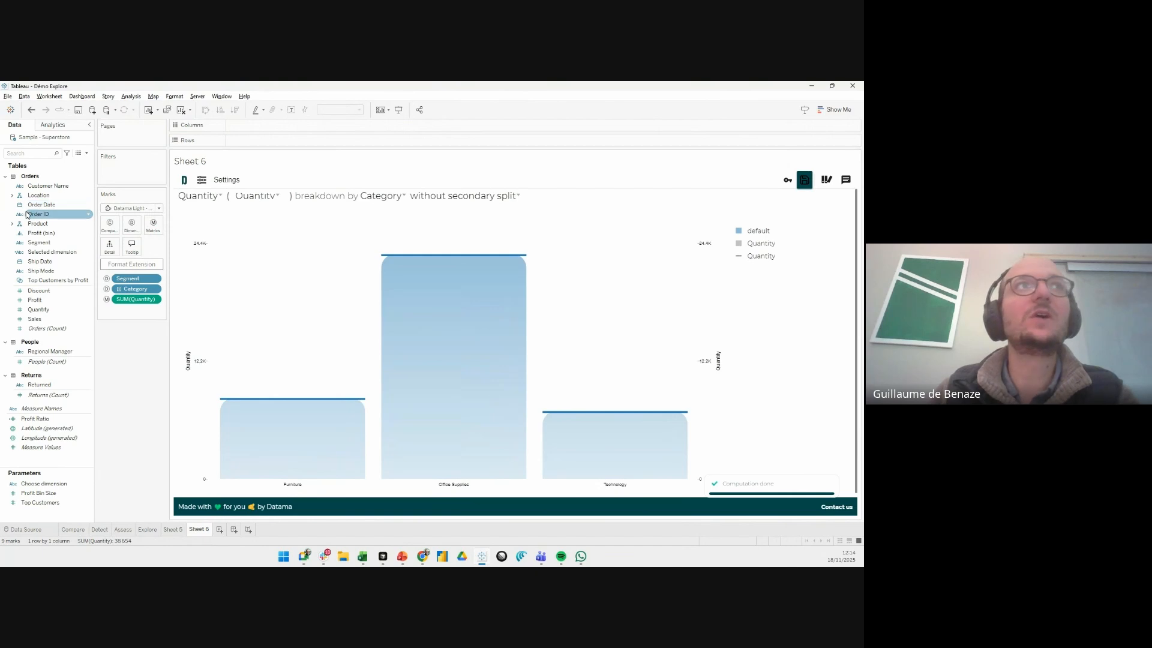
- Add Country/Region from the Location hierarchy to the extension's dimensions, keeping Category as the primary breakdown
{"action": "left_click_drag", "start_coordinate": [33, 199], "coordinate": [127, 226]}
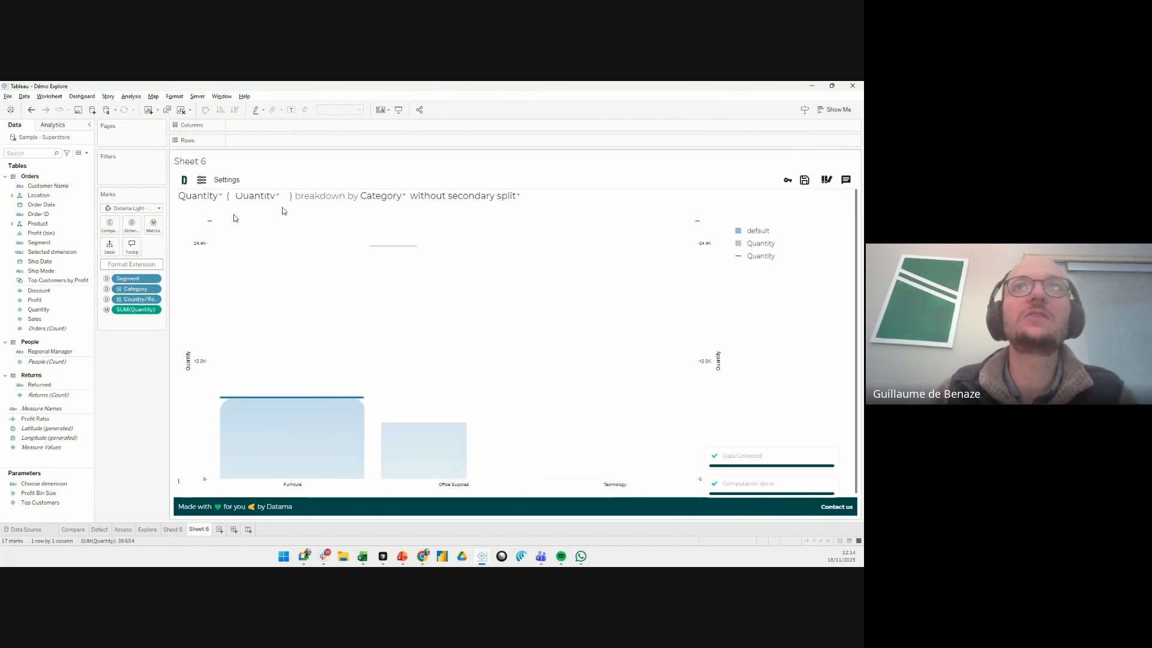
{"action": "left_click", "coordinate": [527, 213]}
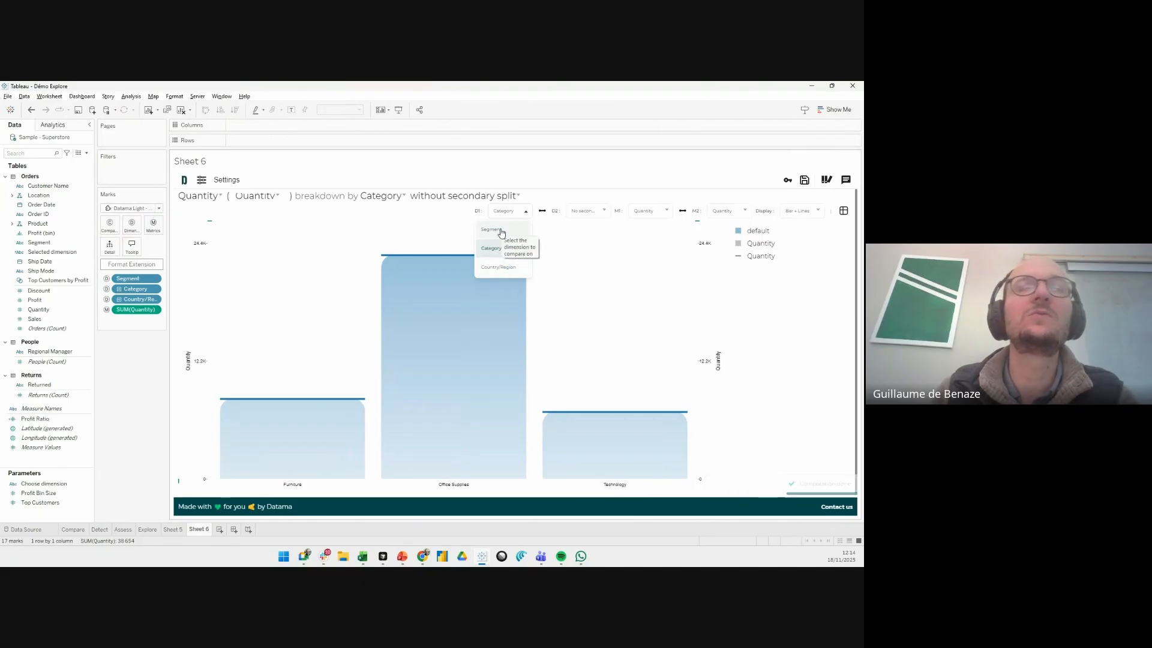
{"action": "left_click", "coordinate": [504, 251]}
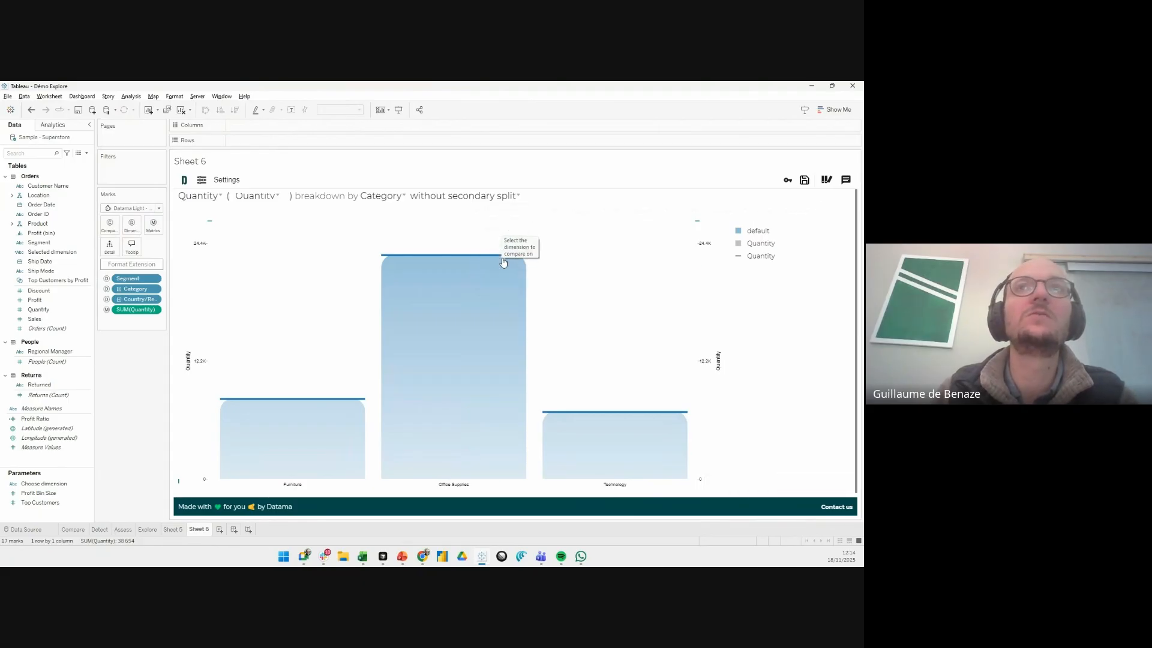
- Switch the chart's primary dimension to Country/Region and back to Category
{"action": "left_click", "coordinate": [512, 211]}
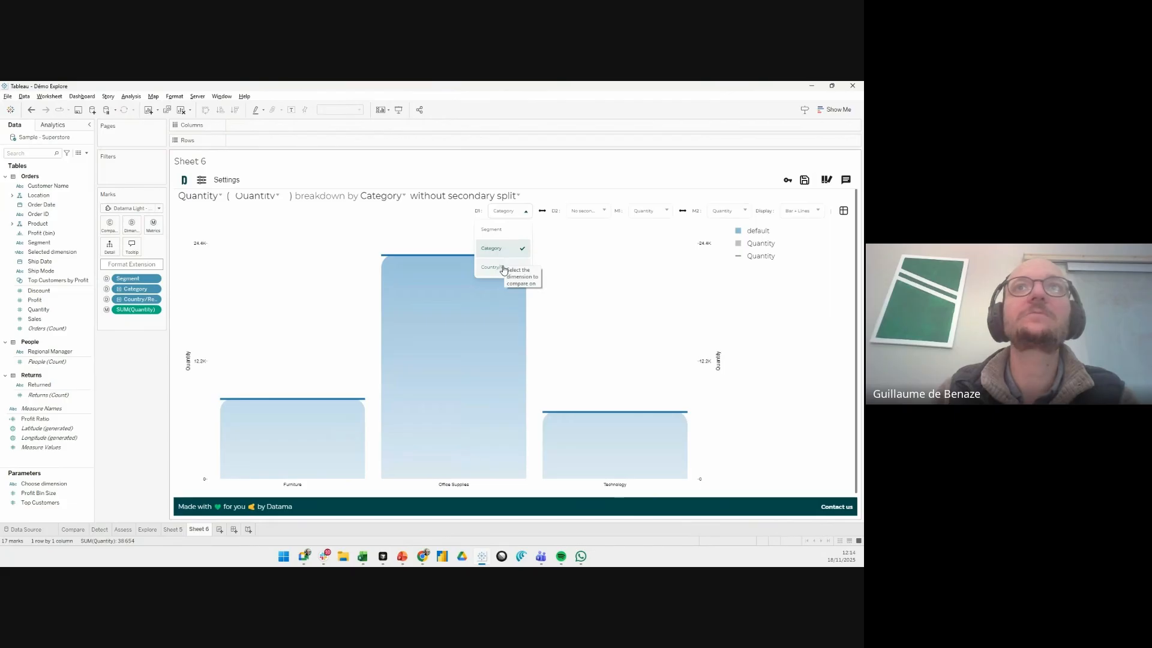
{"action": "left_click", "coordinate": [504, 267]}
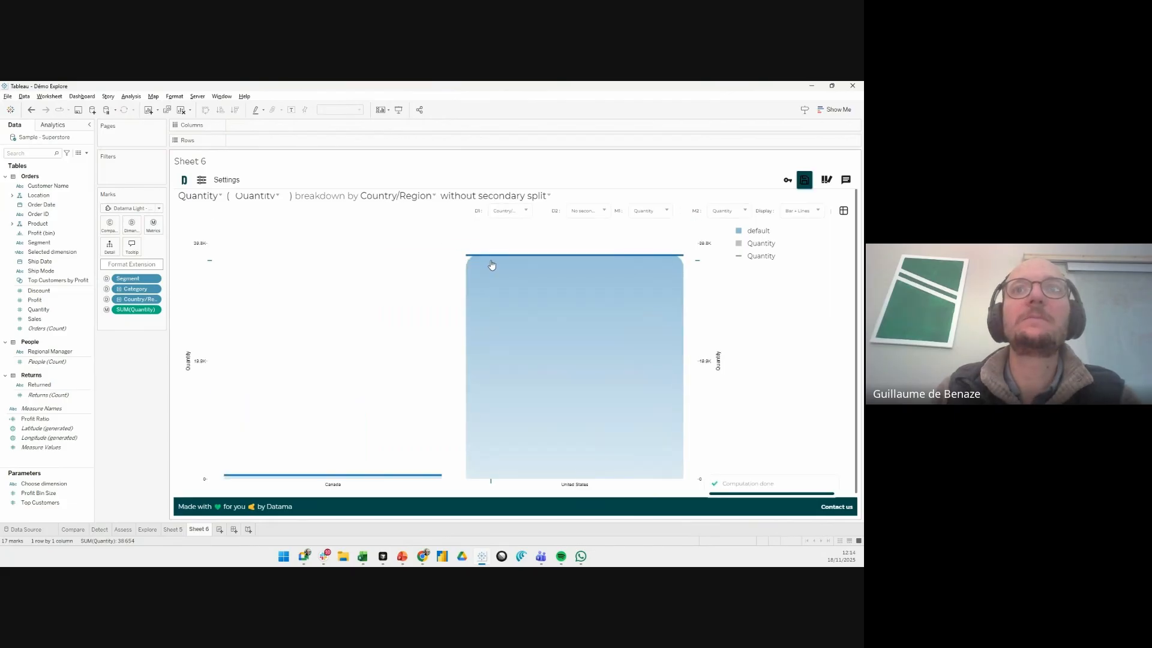
{"action": "left_click", "coordinate": [516, 213]}
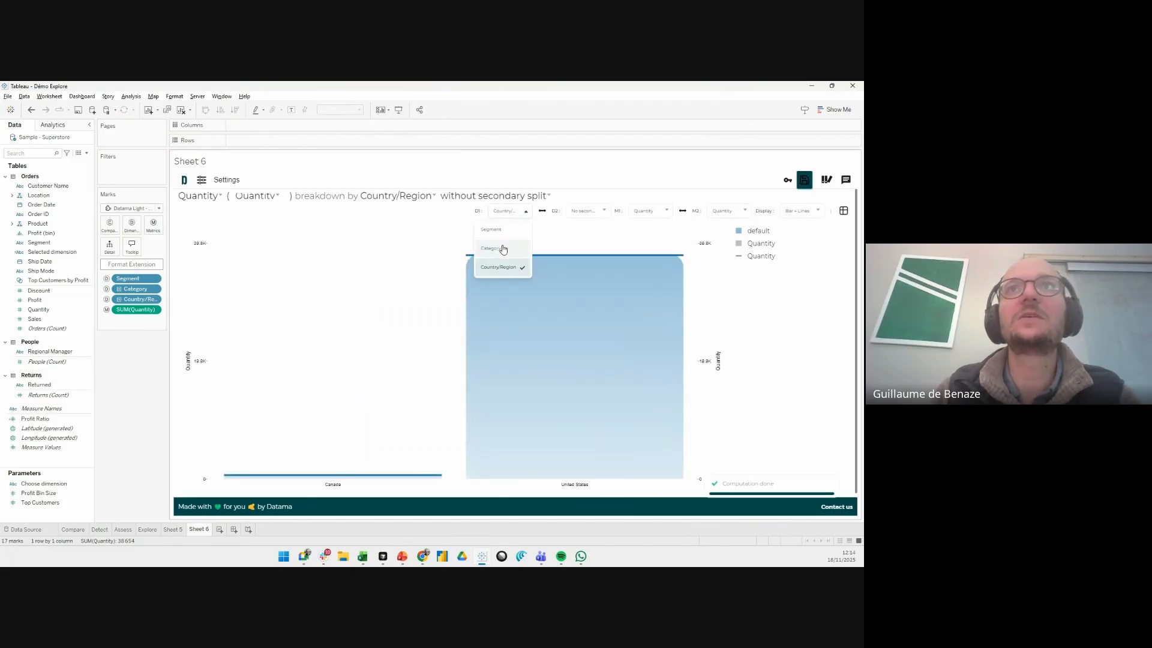
{"action": "left_click", "coordinate": [502, 247]}
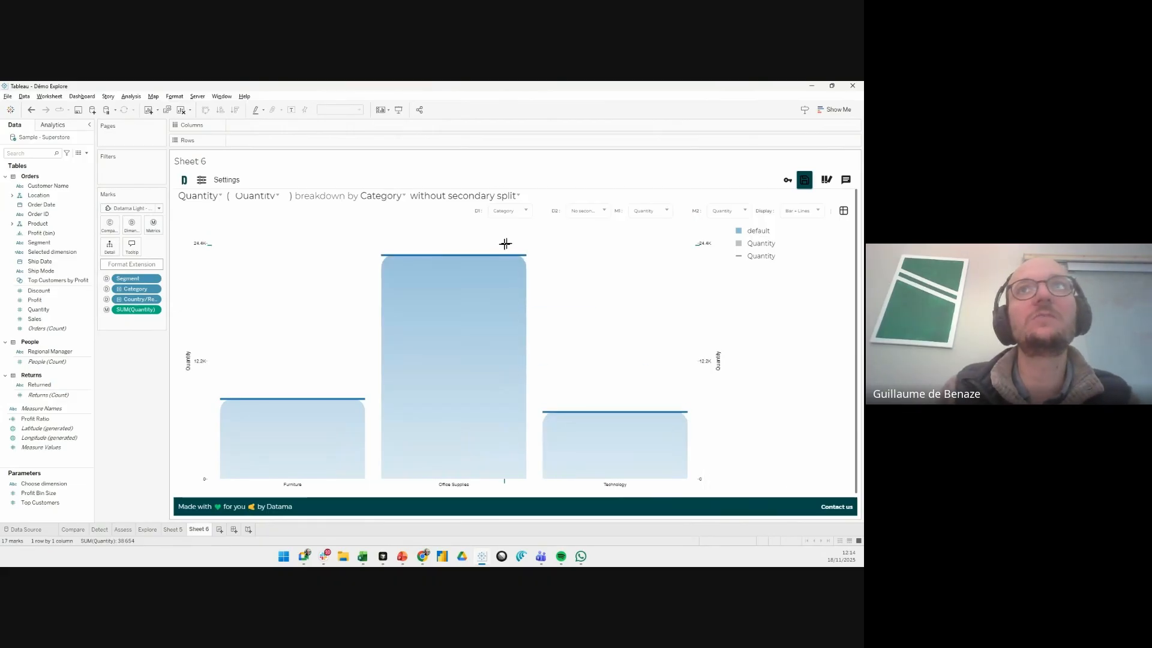
- Split the Category breakdown by Segment as the secondary dimension D2
{"action": "left_click", "coordinate": [579, 211]}
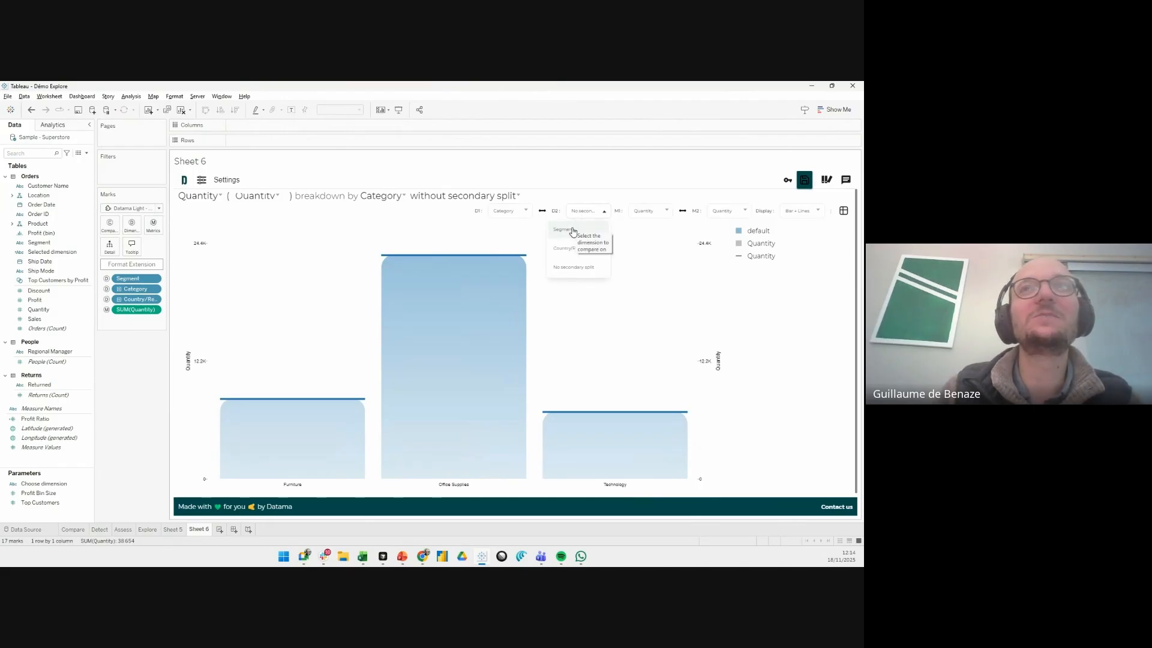
{"action": "left_click", "coordinate": [573, 231]}
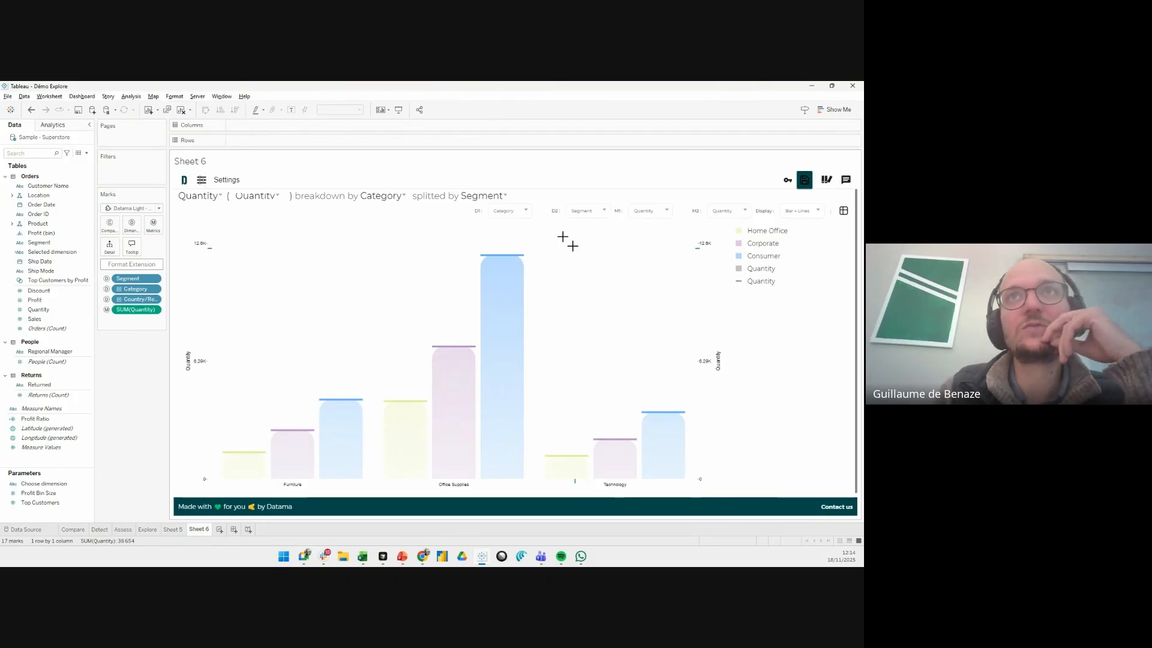
- Reverse the primary and secondary dimensions and swap them back to Category split by Segment
{"action": "left_click", "coordinate": [544, 213]}
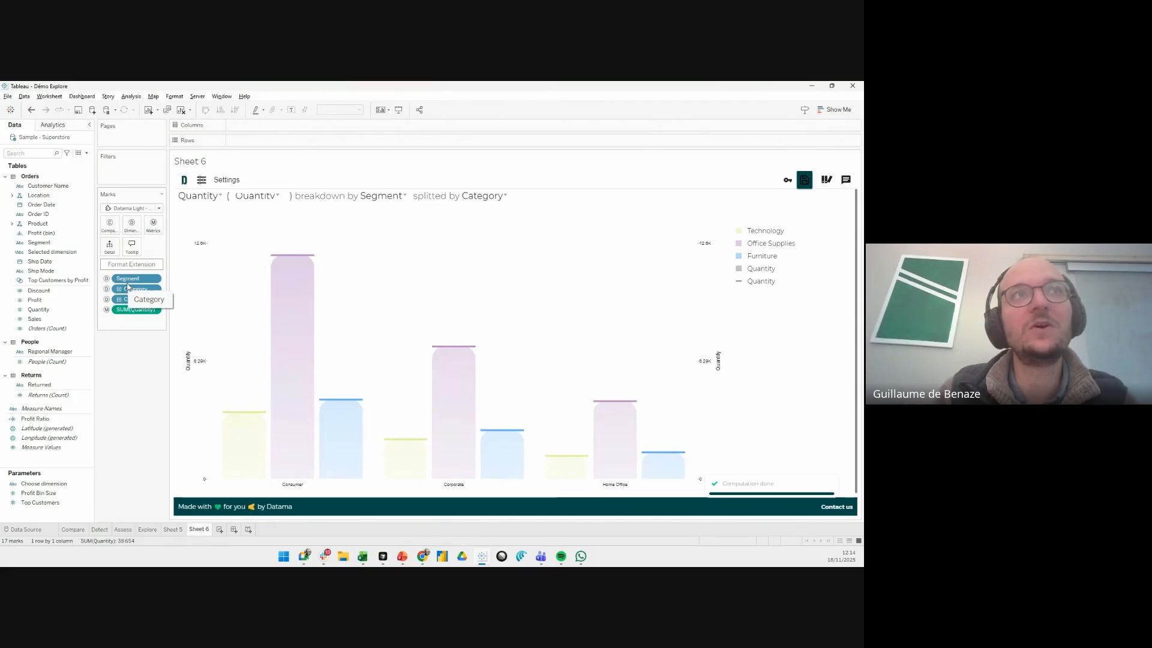
{"action": "mouse_move", "coordinate": [579, 210]}
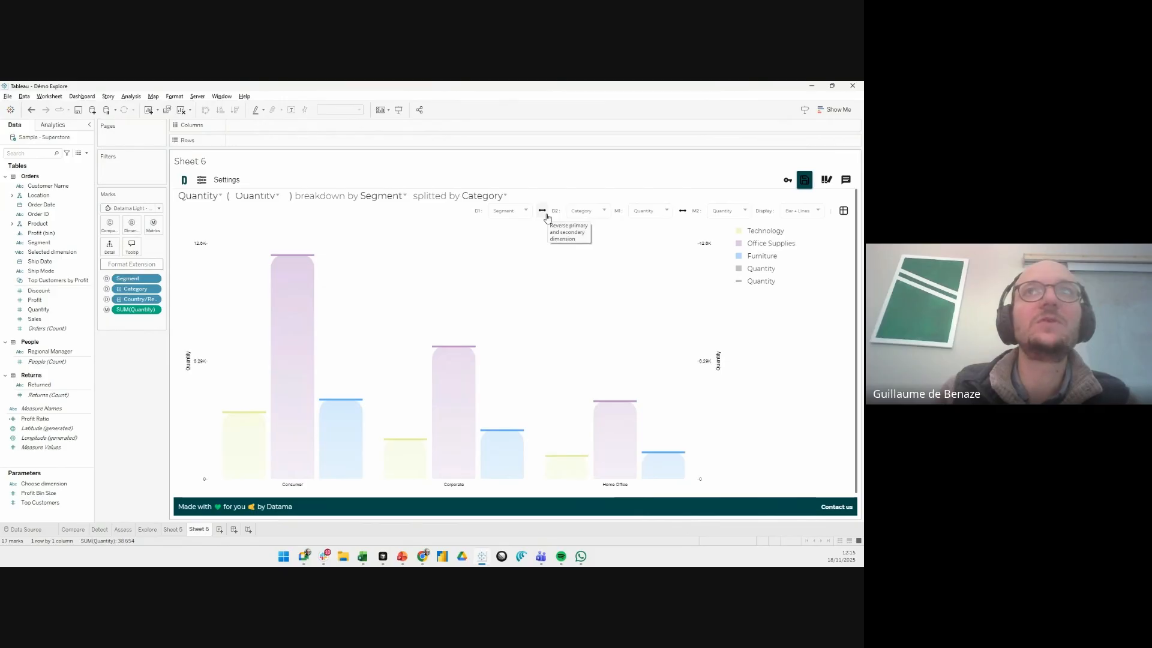
{"action": "left_click", "coordinate": [546, 215]}
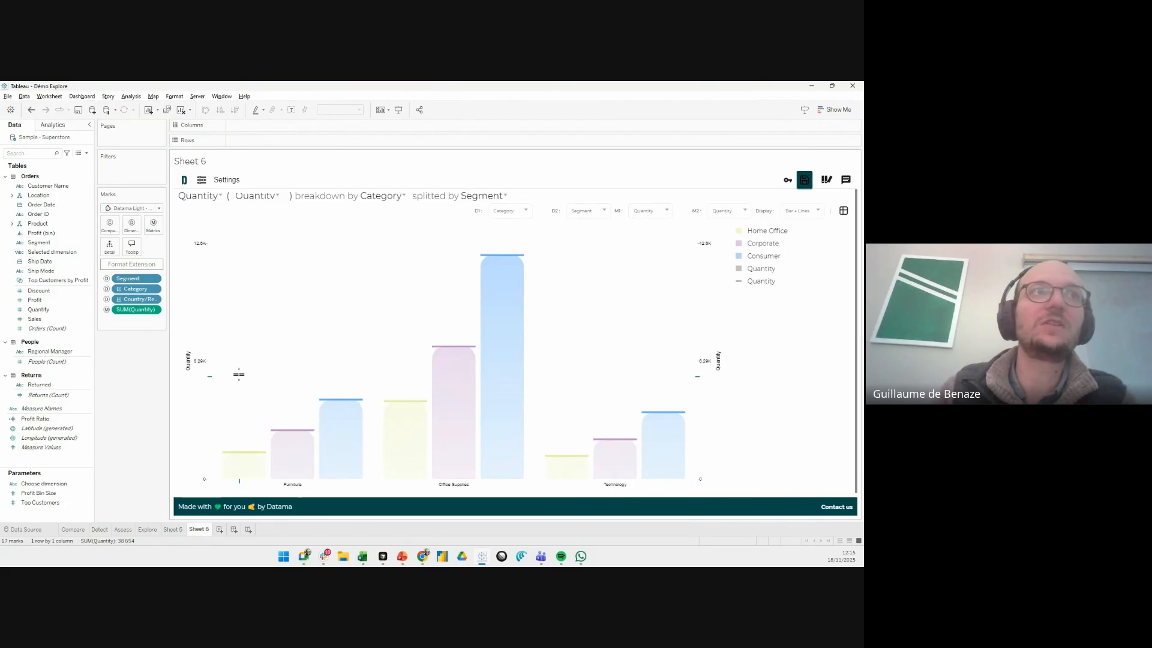
- Add Sales to the extension's metrics and apply the market equation with Quantity and Sales per Quantity as its two terms
{"action": "left_click", "coordinate": [51, 309]}
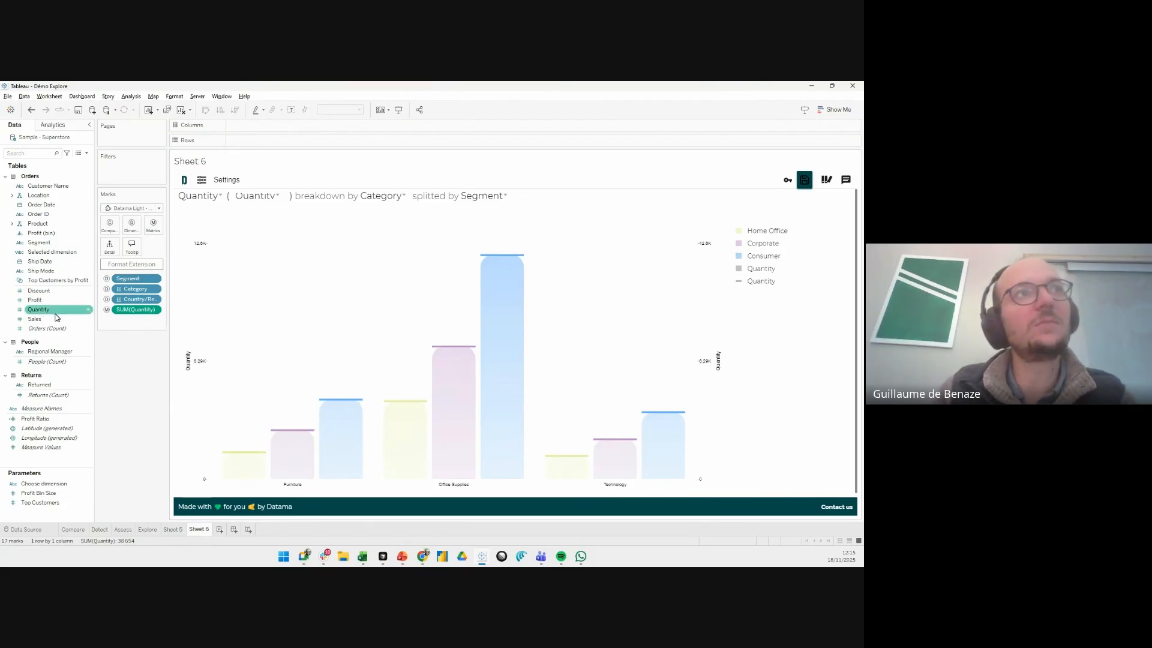
{"action": "left_click_drag", "start_coordinate": [55, 318], "coordinate": [155, 226]}
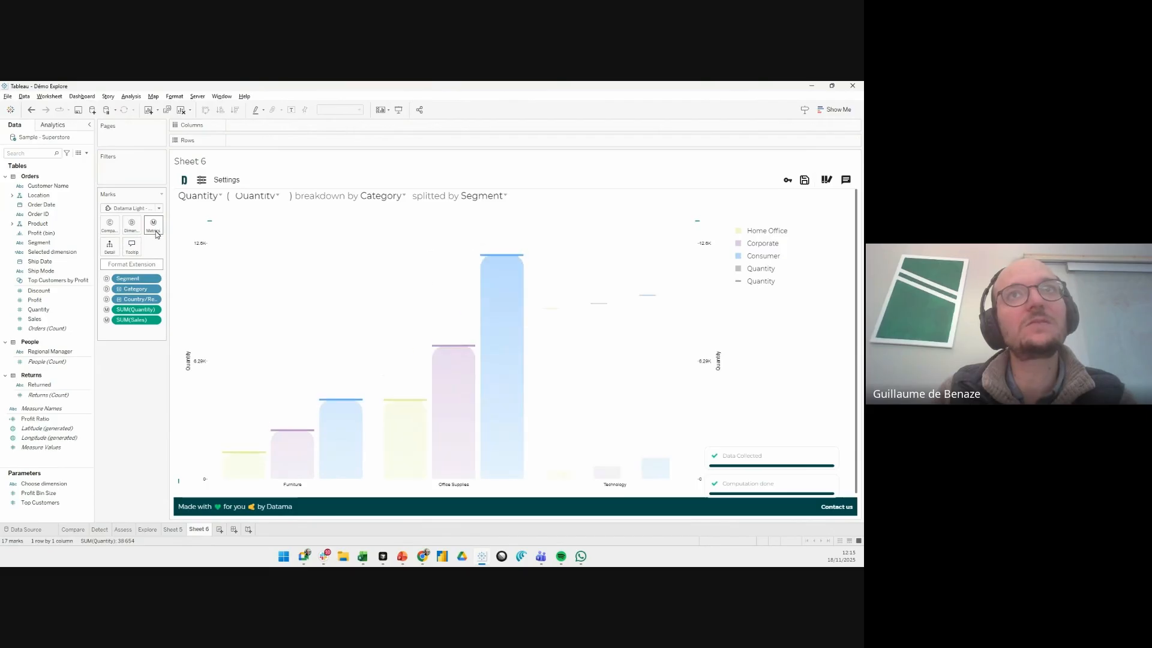
{"action": "left_click", "coordinate": [203, 182]}
{"action": "left_click", "coordinate": [324, 332]}
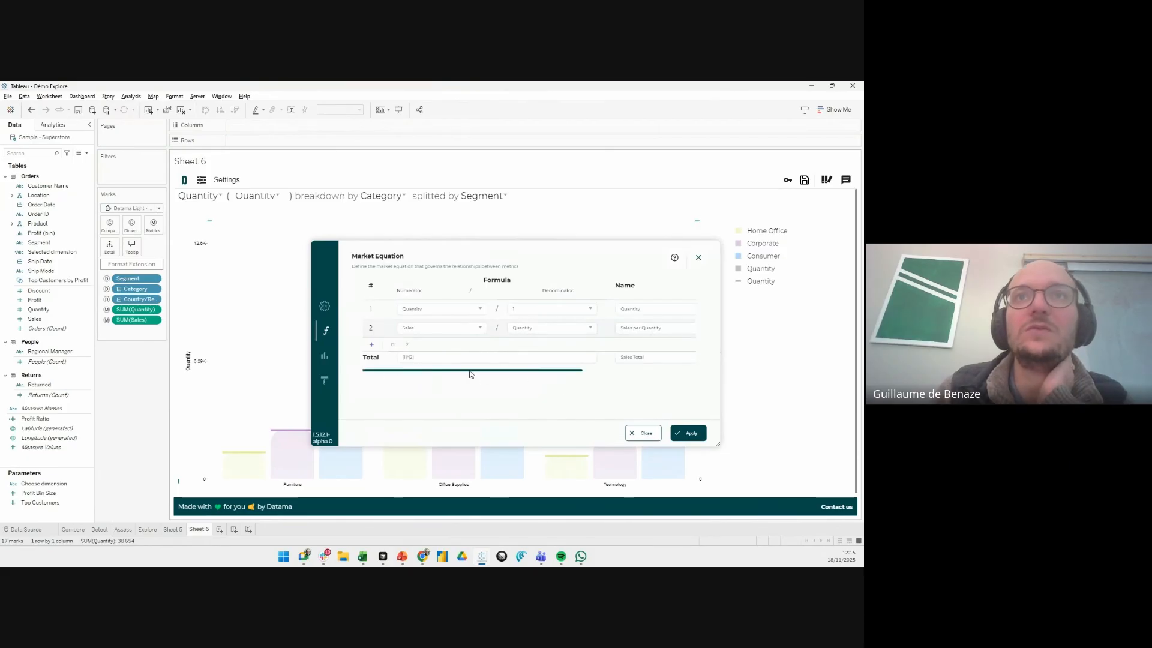
{"action": "left_click_drag", "start_coordinate": [513, 374], "coordinate": [462, 378]}
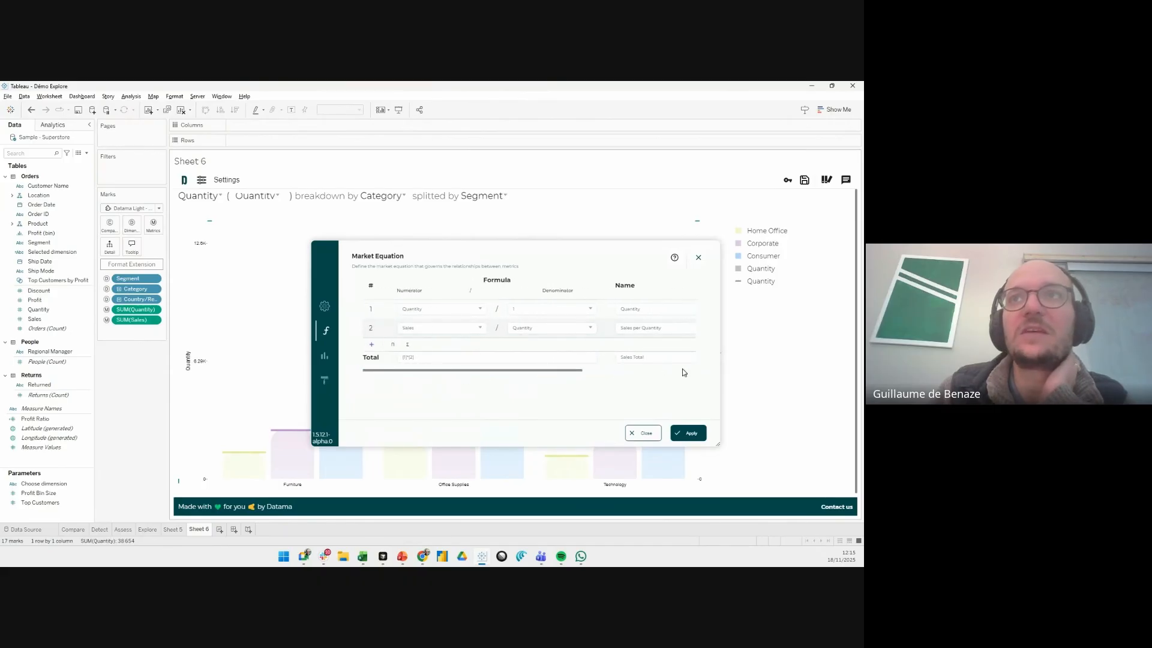
{"action": "left_click", "coordinate": [688, 432]}
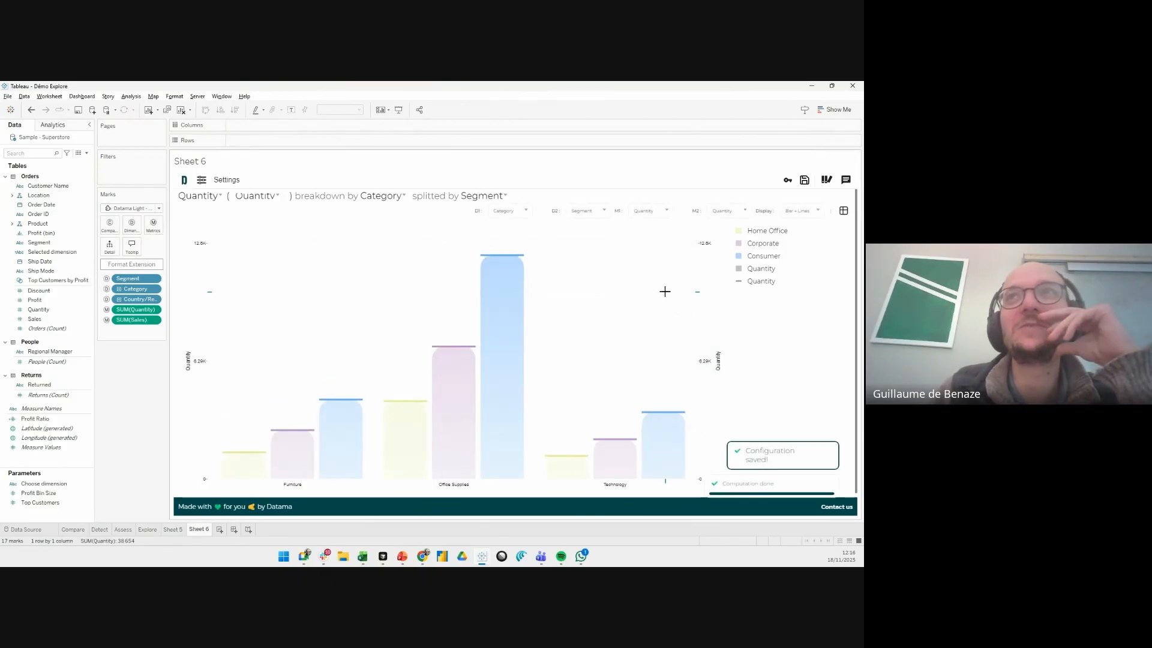
- Set the secondary metric M2 to Sales per Quantity and swap it with the primary metric Quantity
{"action": "left_click", "coordinate": [728, 213]}
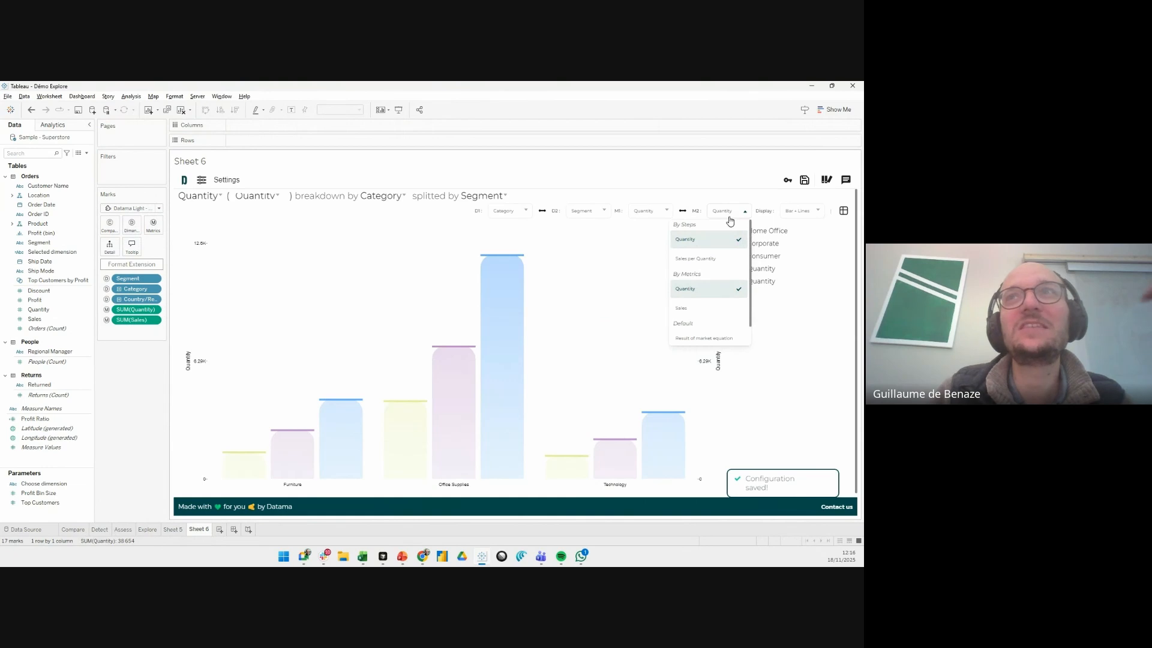
{"action": "left_click", "coordinate": [696, 258]}
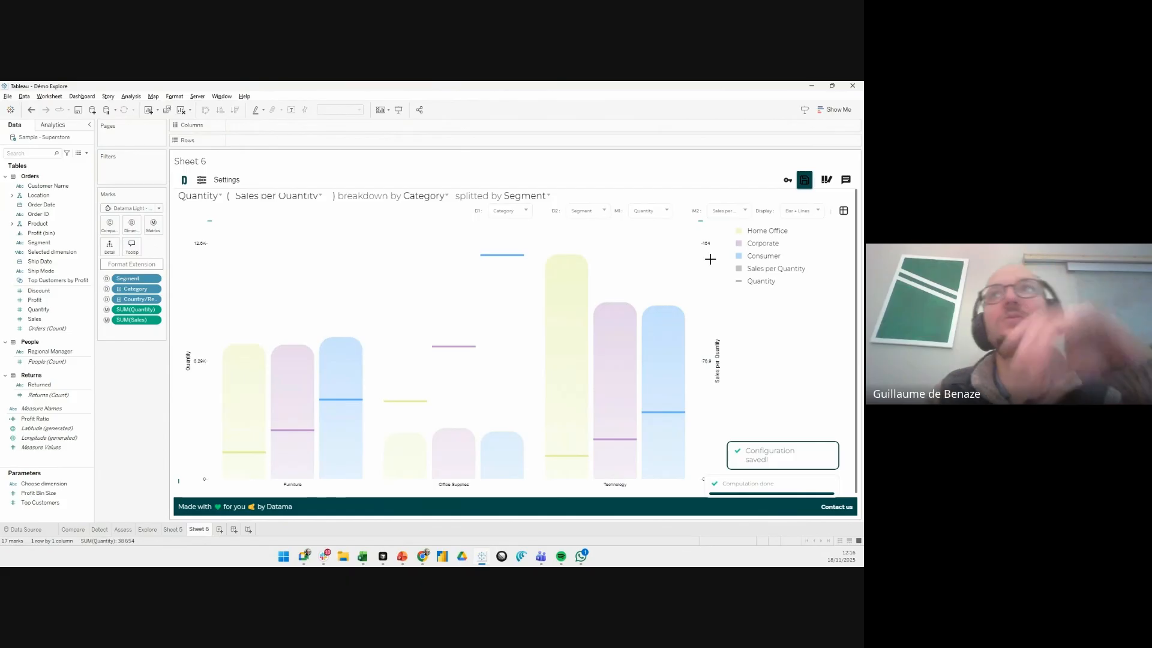
{"action": "left_click", "coordinate": [684, 214]}
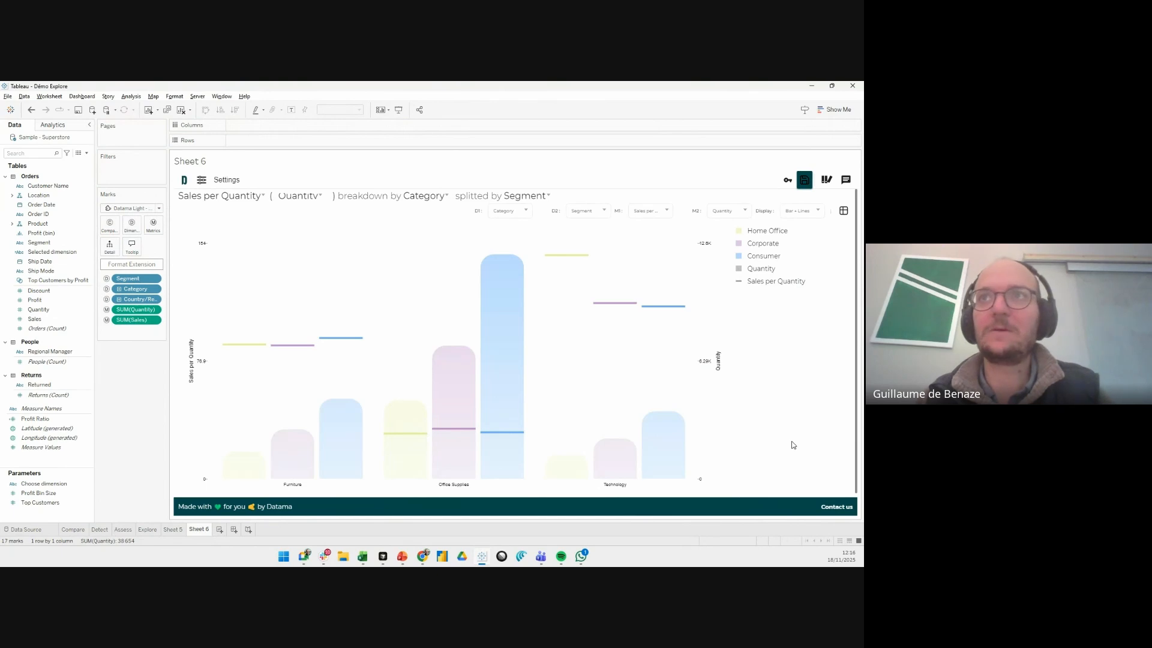
- Set the chart display to Stacked and reverse the primary and secondary metrics twice
{"action": "left_click", "coordinate": [817, 212]}
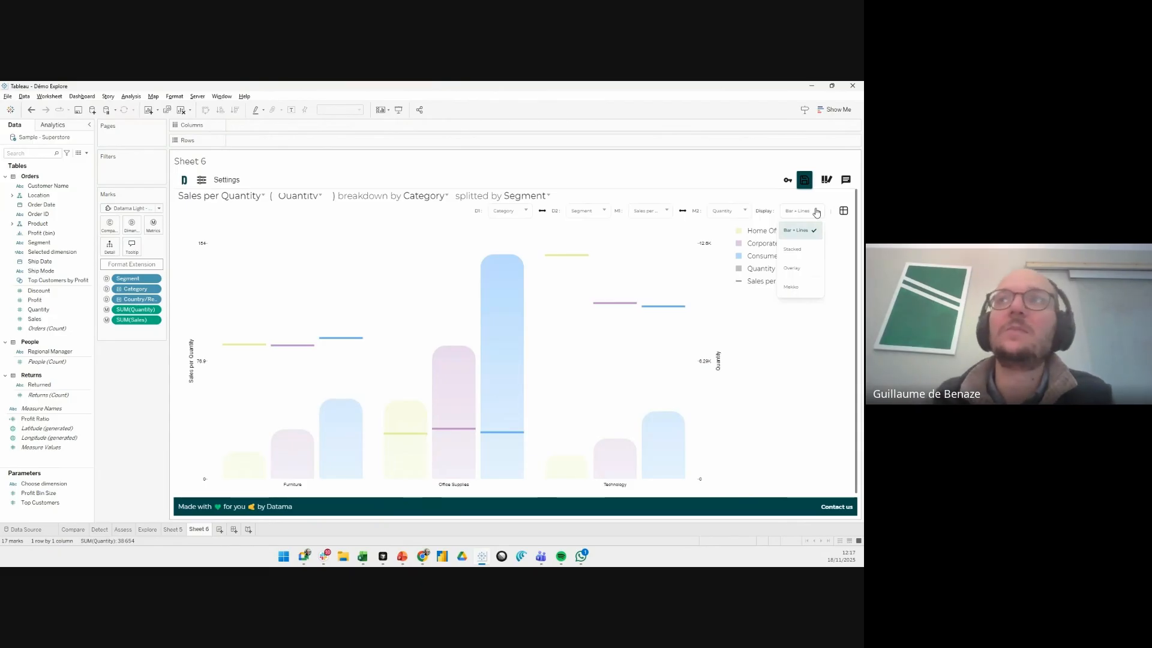
{"action": "left_click", "coordinate": [797, 250]}
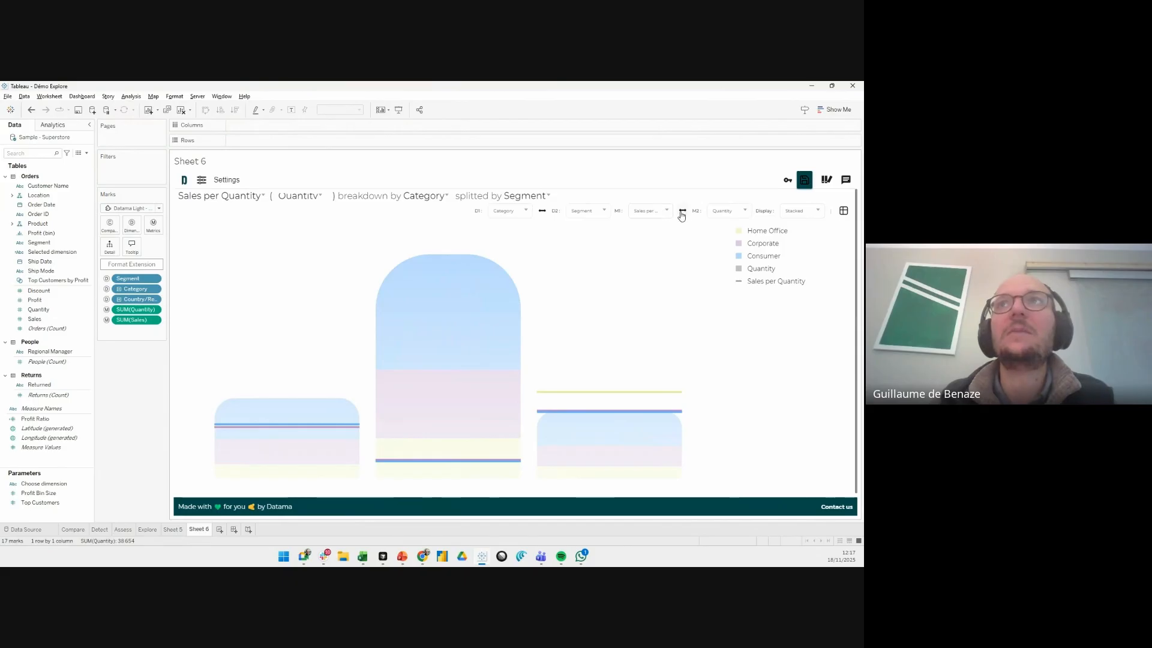
{"action": "left_click", "coordinate": [682, 213]}
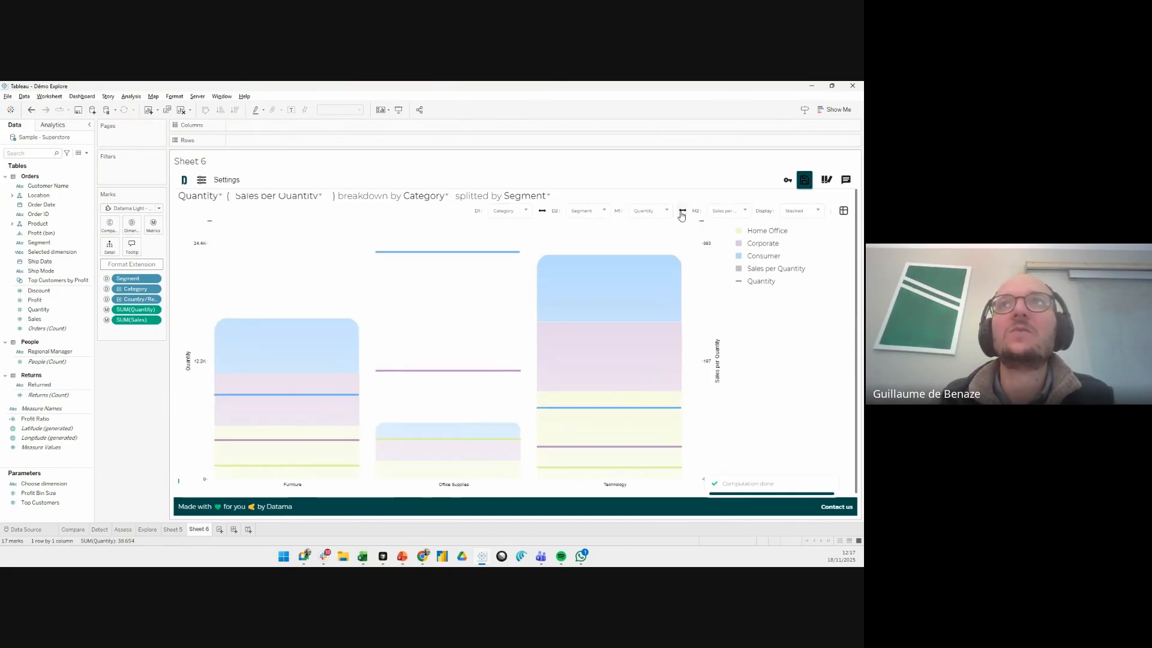
{"action": "left_click", "coordinate": [682, 214]}
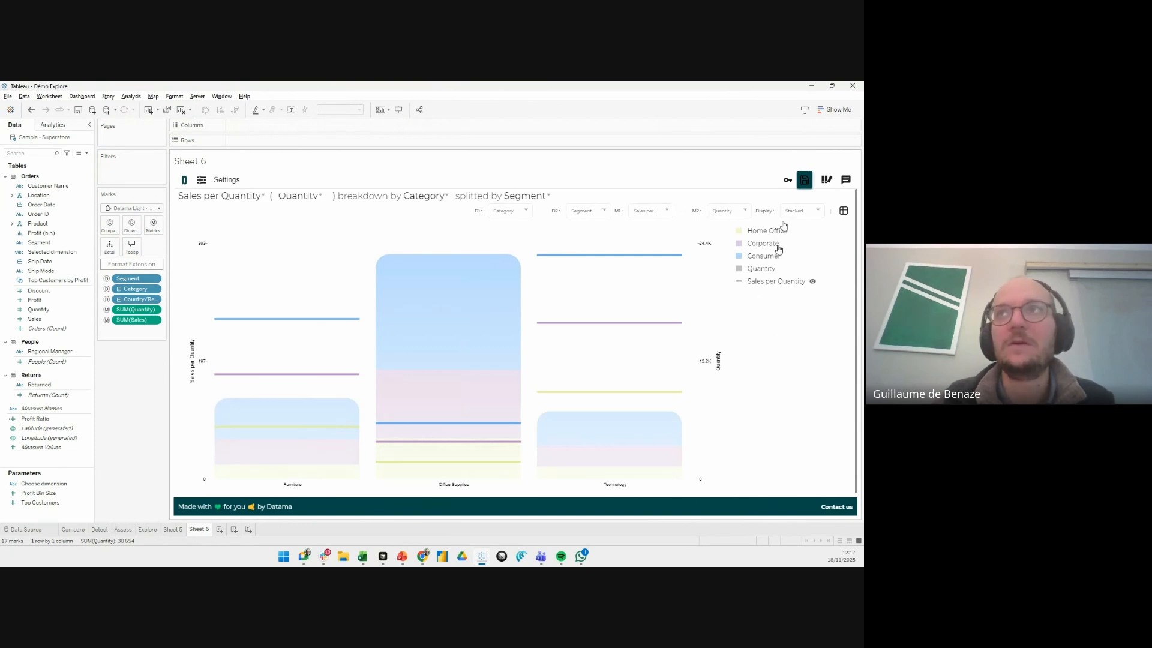
- Try the Overlay display and return the chart to Bar + Lines
{"action": "left_click", "coordinate": [804, 211]}
{"action": "left_click", "coordinate": [792, 268]}
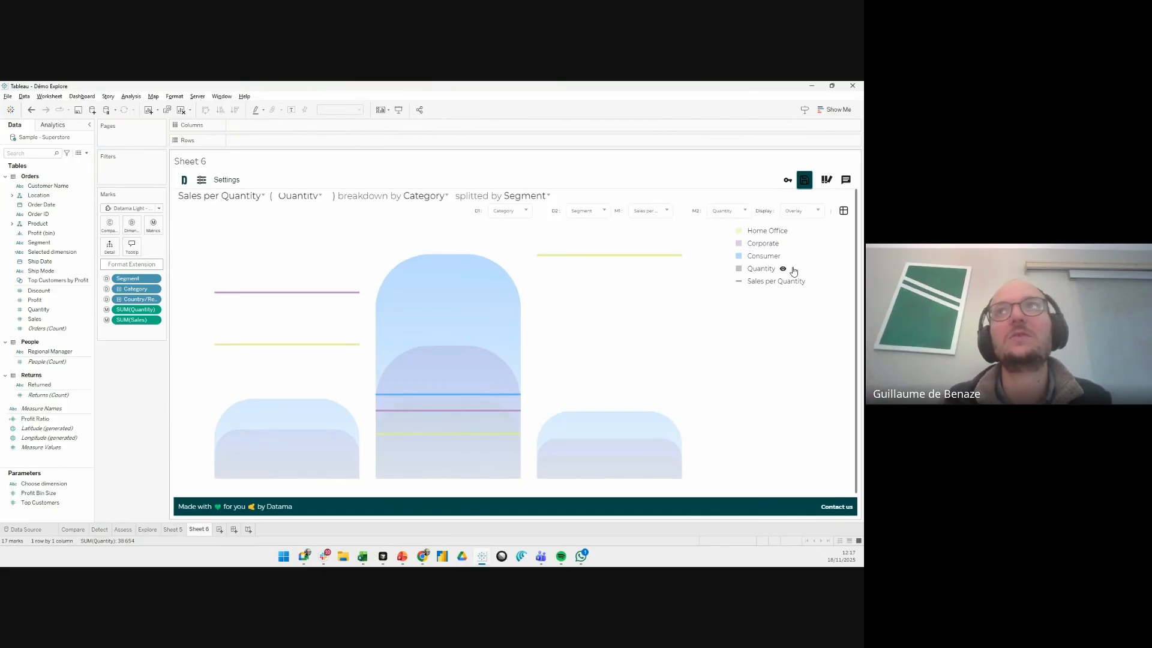
{"action": "left_click", "coordinate": [817, 211]}
{"action": "left_click", "coordinate": [801, 231]}
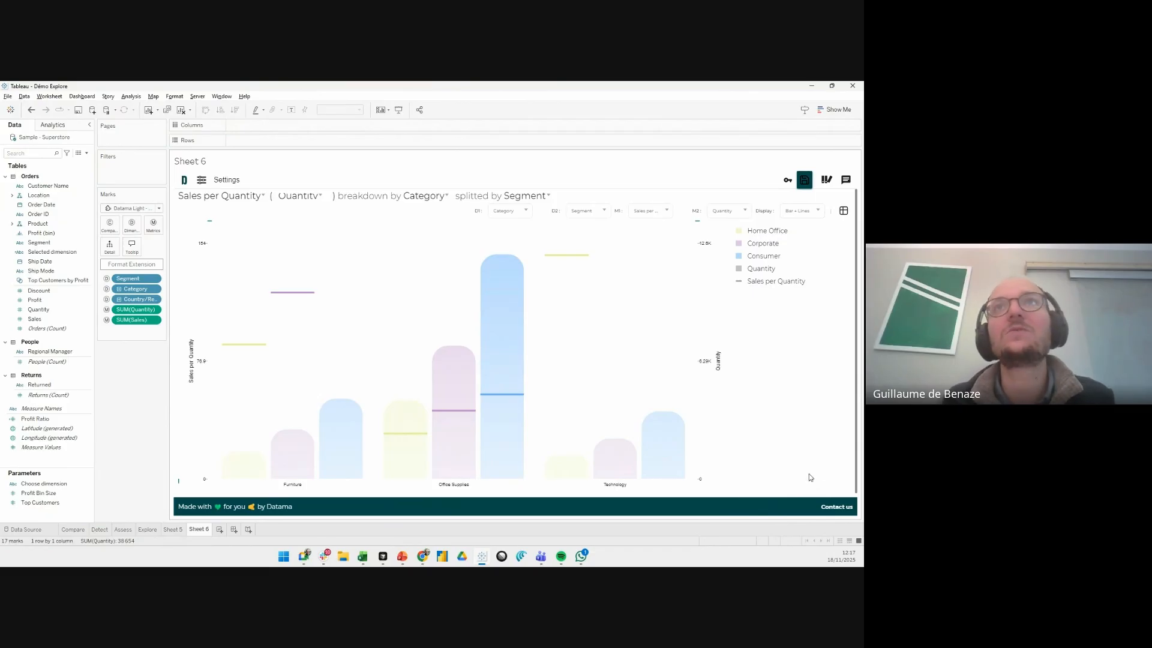
- Reverse the primary and secondary dimensions of the chart and swap them back to Category split by Segment
{"action": "left_click", "coordinate": [542, 215]}
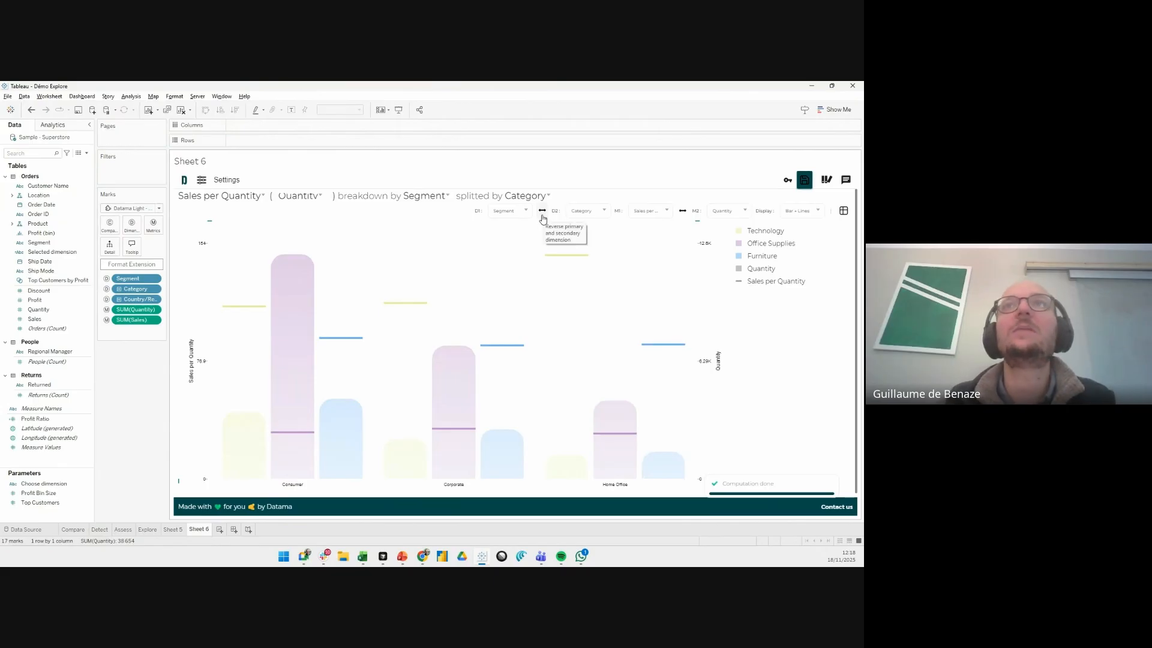
{"action": "left_click", "coordinate": [543, 217]}
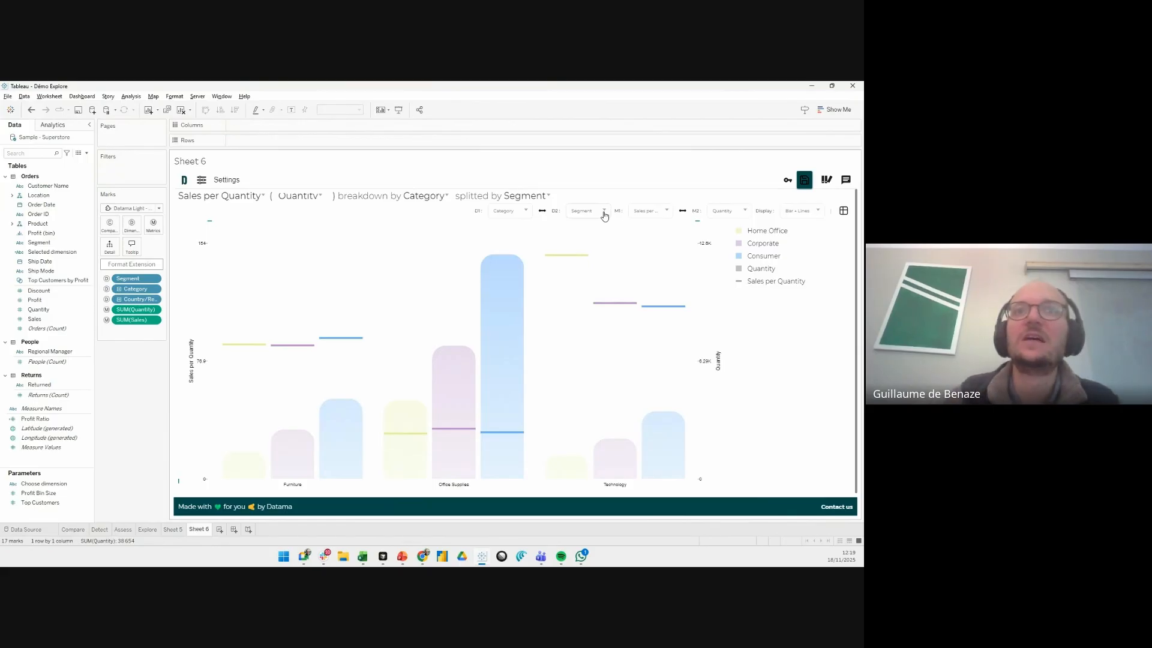
{"action": "left_click", "coordinate": [794, 217]}
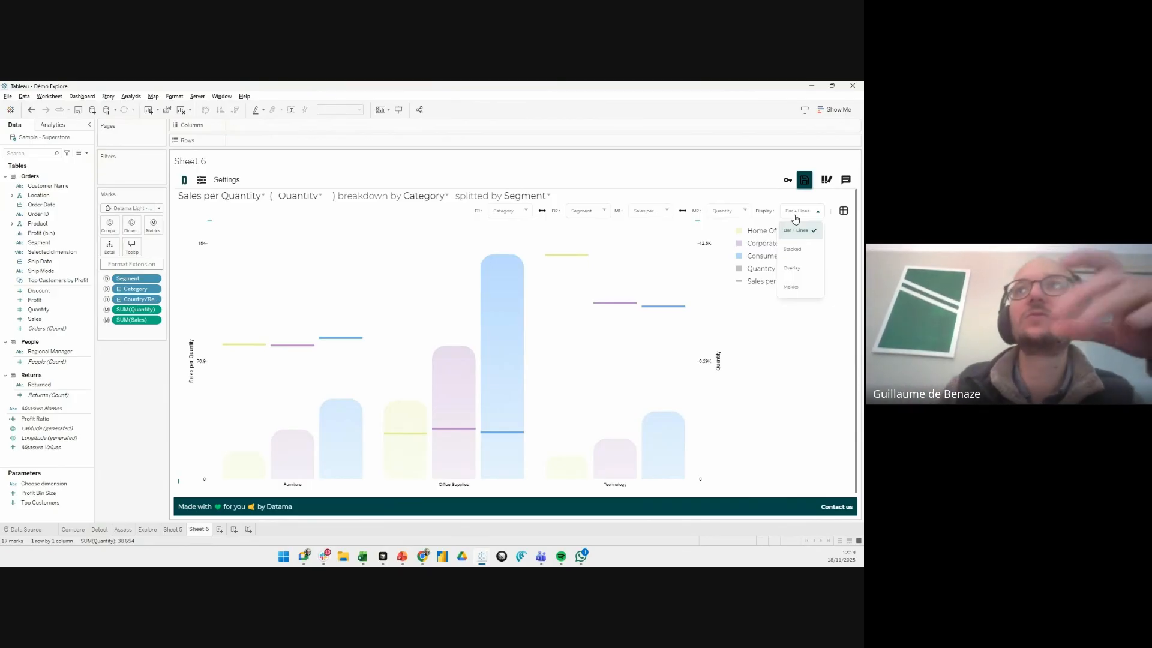
{"action": "left_click", "coordinate": [768, 345]}
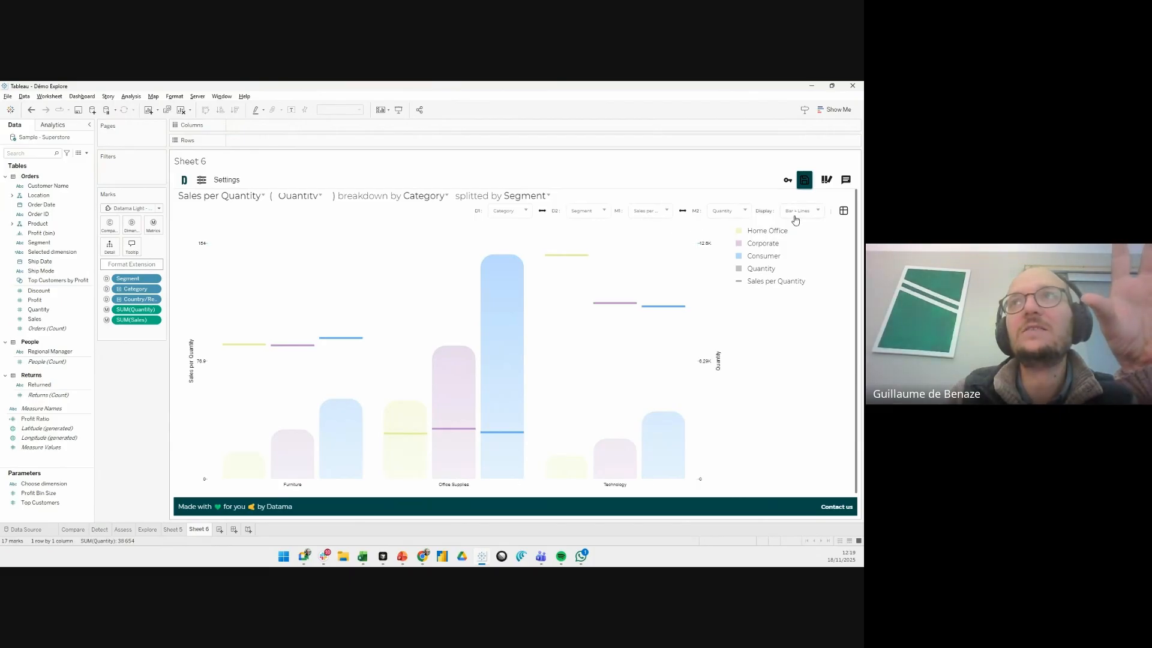
- Show the chart's data table, copy the plotted data as CSV, and hide the table again
{"action": "left_click", "coordinate": [842, 211]}
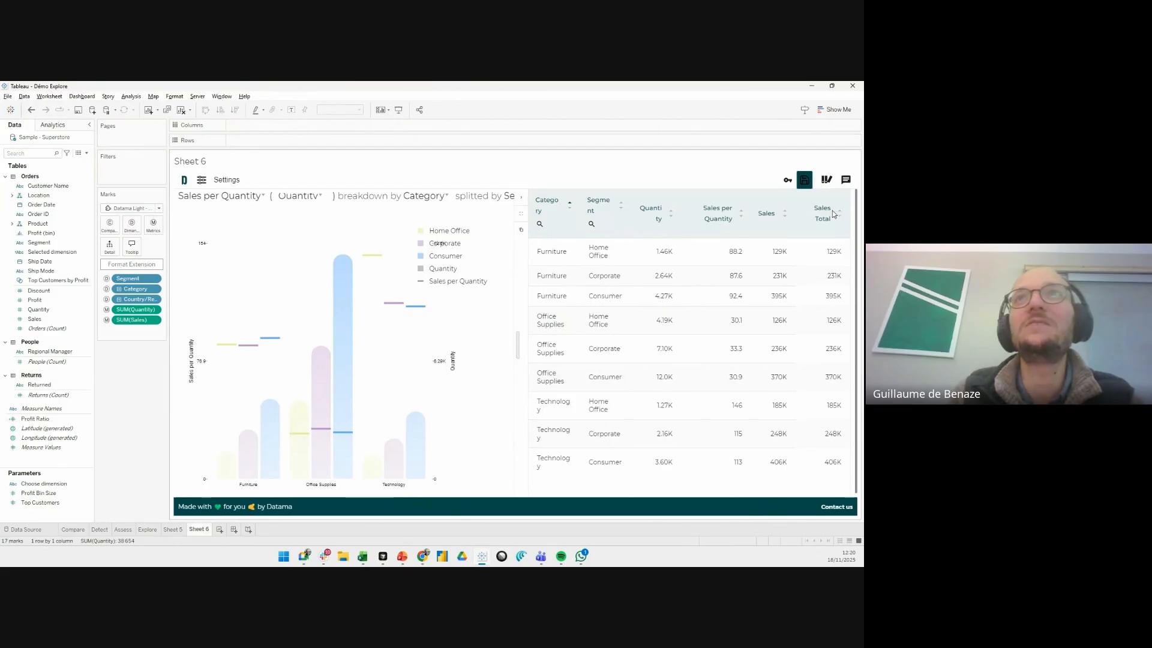
{"action": "left_click", "coordinate": [522, 232]}
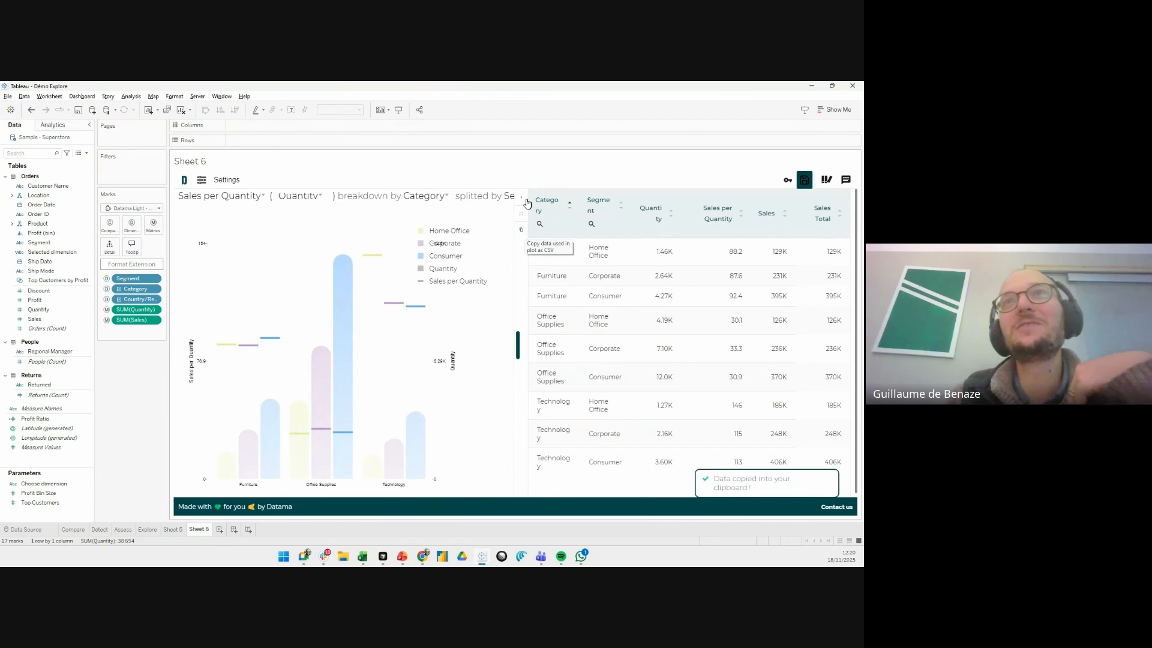
{"action": "left_click", "coordinate": [523, 202]}
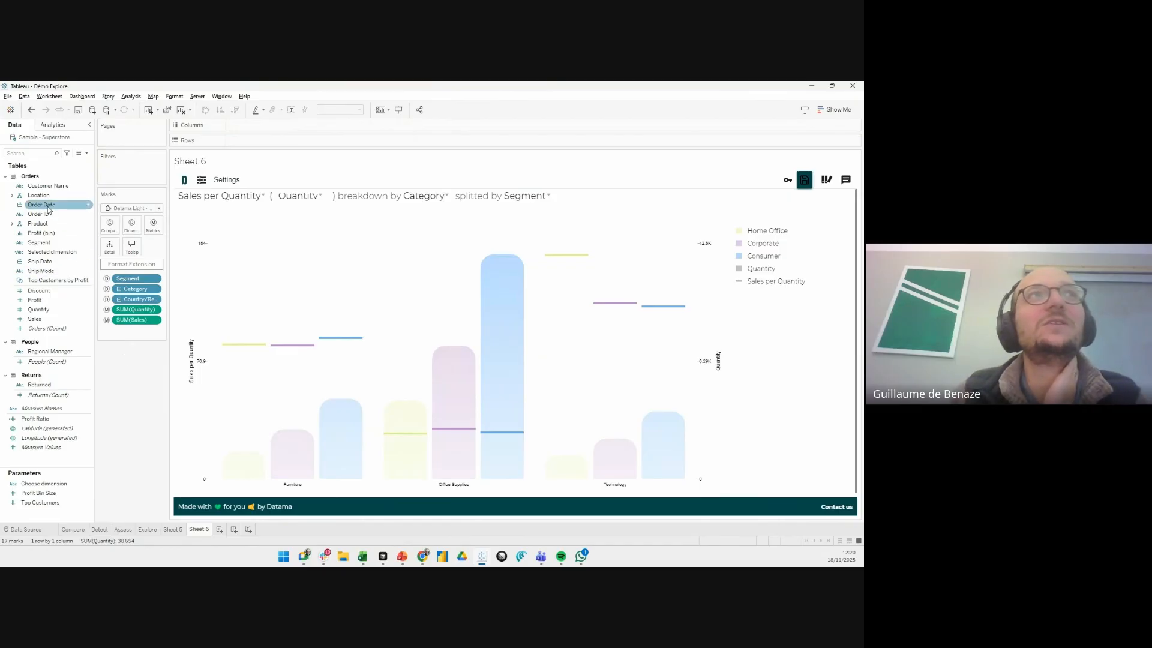
- Filter the sheet on Order Date by Month / Year, keeping only October 2023 and October 2024
{"action": "left_click_drag", "start_coordinate": [48, 209], "coordinate": [138, 175]}
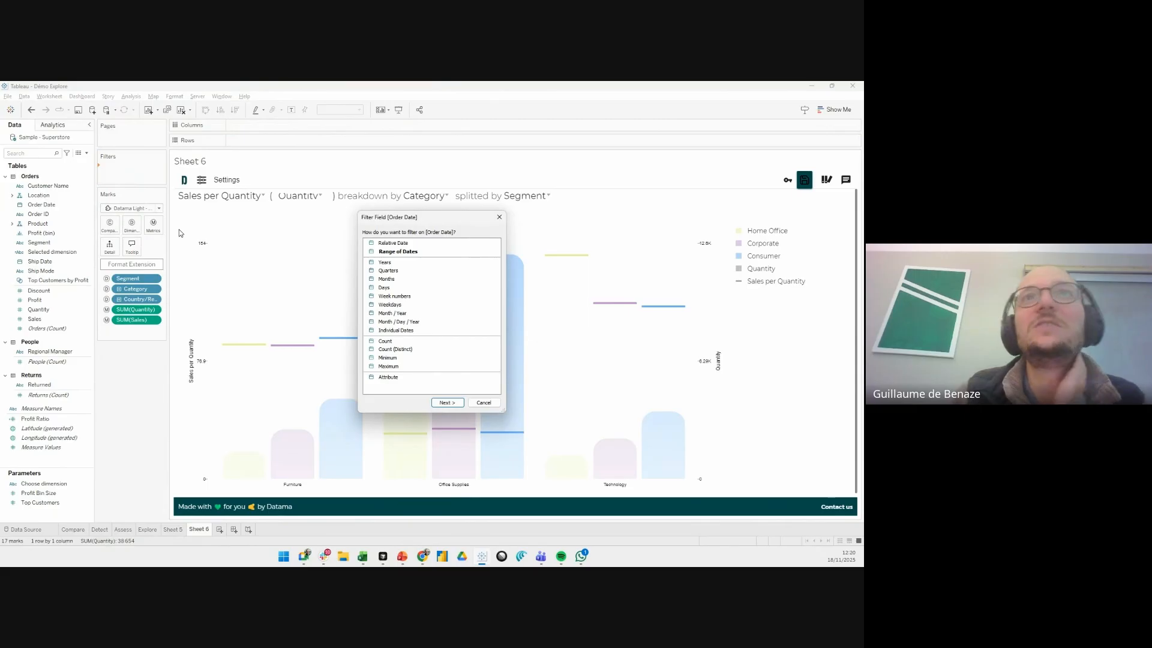
{"action": "left_click", "coordinate": [387, 315]}
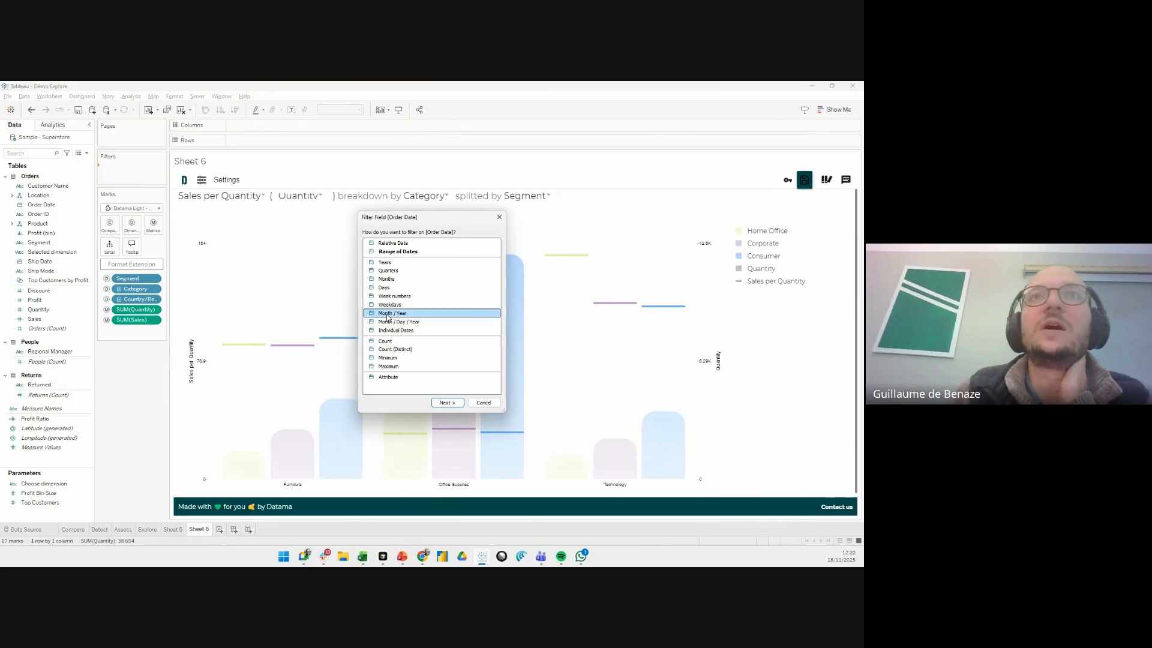
{"action": "double_click", "coordinate": [387, 314]}
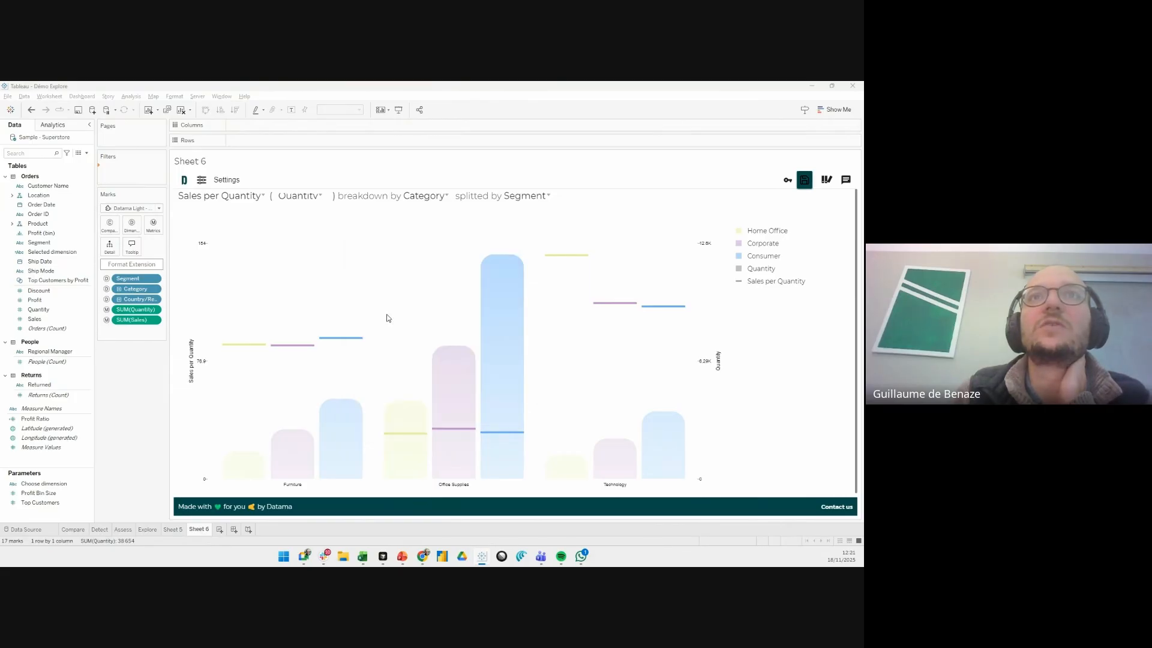
{"action": "scroll", "coordinate": [367, 304], "scroll_direction": "down", "scroll_amount": 7}
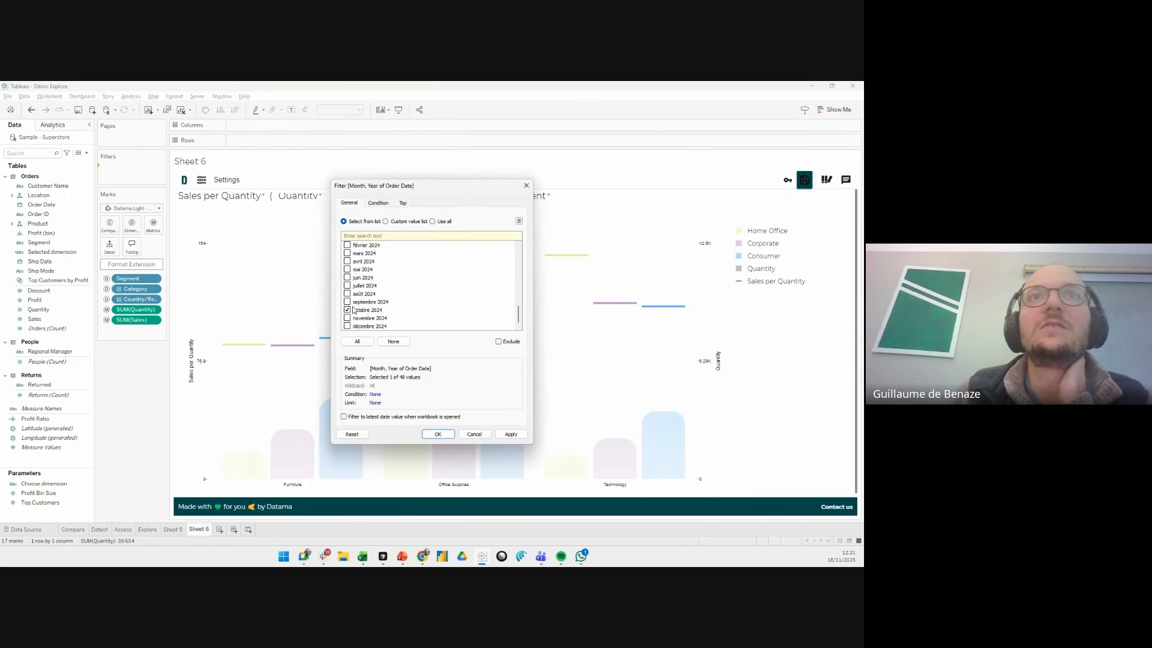
{"action": "scroll", "coordinate": [354, 311], "scroll_direction": "up", "scroll_amount": 4}
{"action": "left_click", "coordinate": [439, 433]}
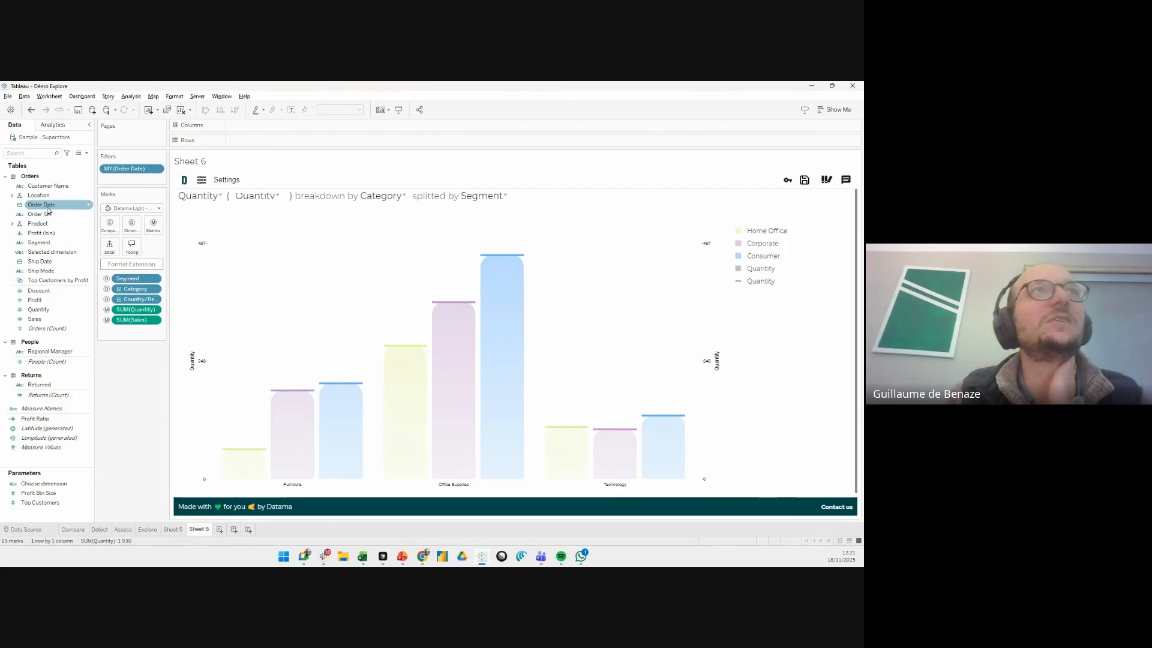
- Add Order Date (Discrete) to the extension's dimensions and set it as the secondary dimension D2
{"action": "left_click_drag", "start_coordinate": [42, 205], "coordinate": [134, 231]}
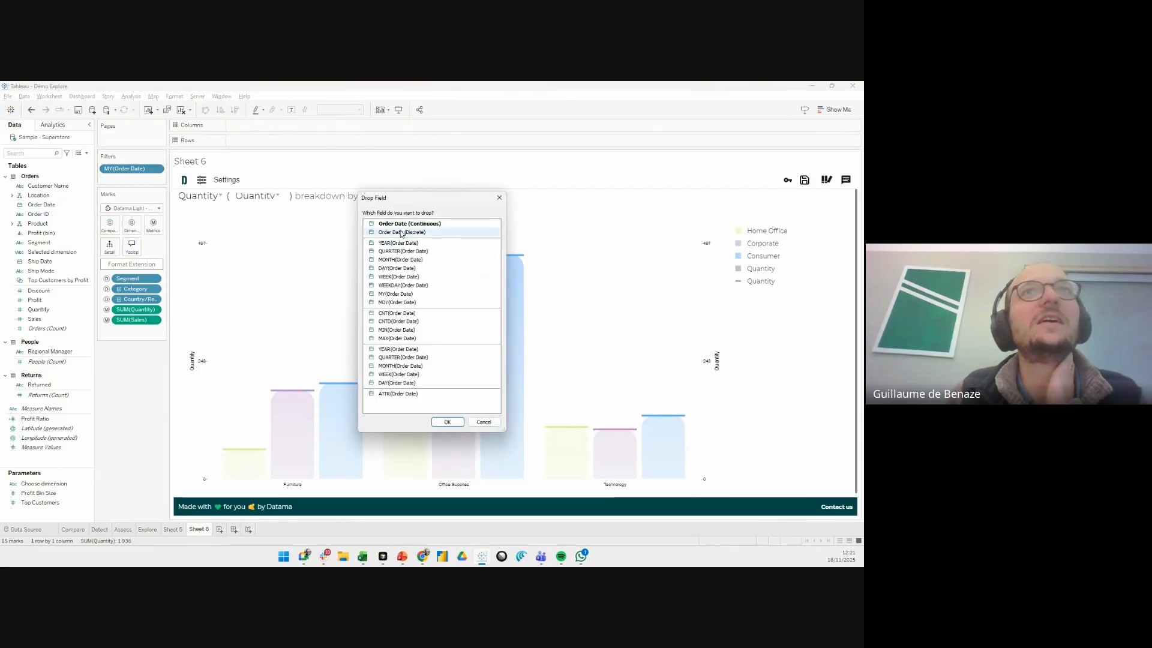
{"action": "left_click", "coordinate": [401, 232]}
{"action": "double_click", "coordinate": [402, 232]}
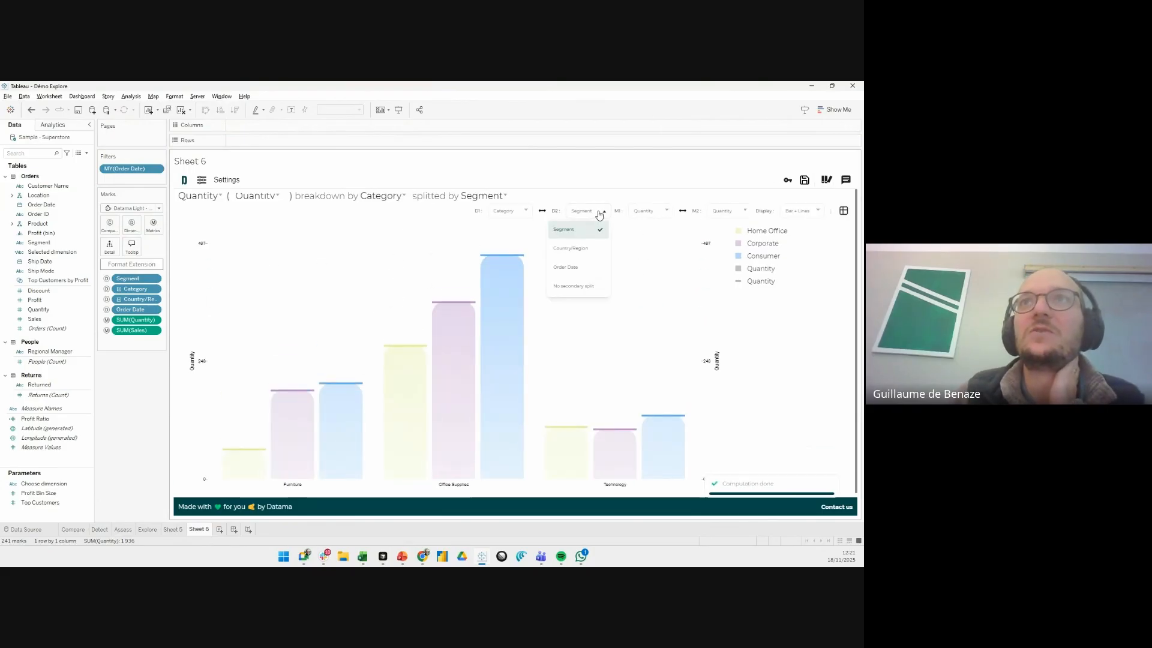
{"action": "left_click", "coordinate": [573, 266]}
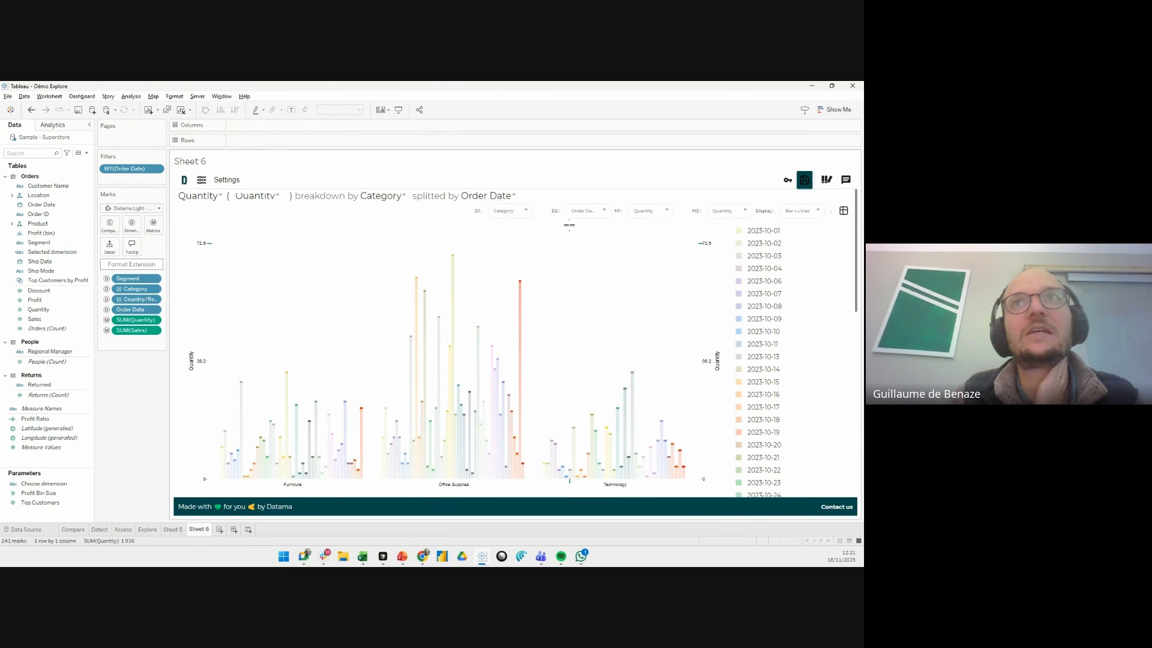
- Add a comparison by Order Date between October 2024 and October 2023 in the extension's settings and apply it
{"action": "left_click", "coordinate": [227, 180]}
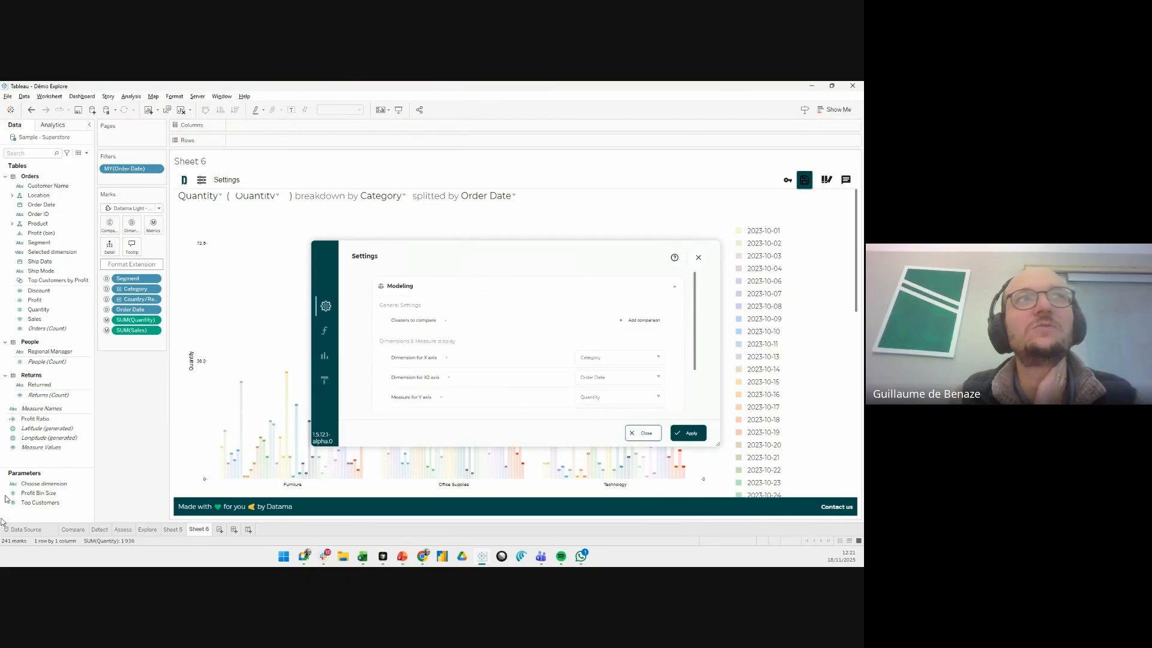
{"action": "left_click", "coordinate": [81, 506]}
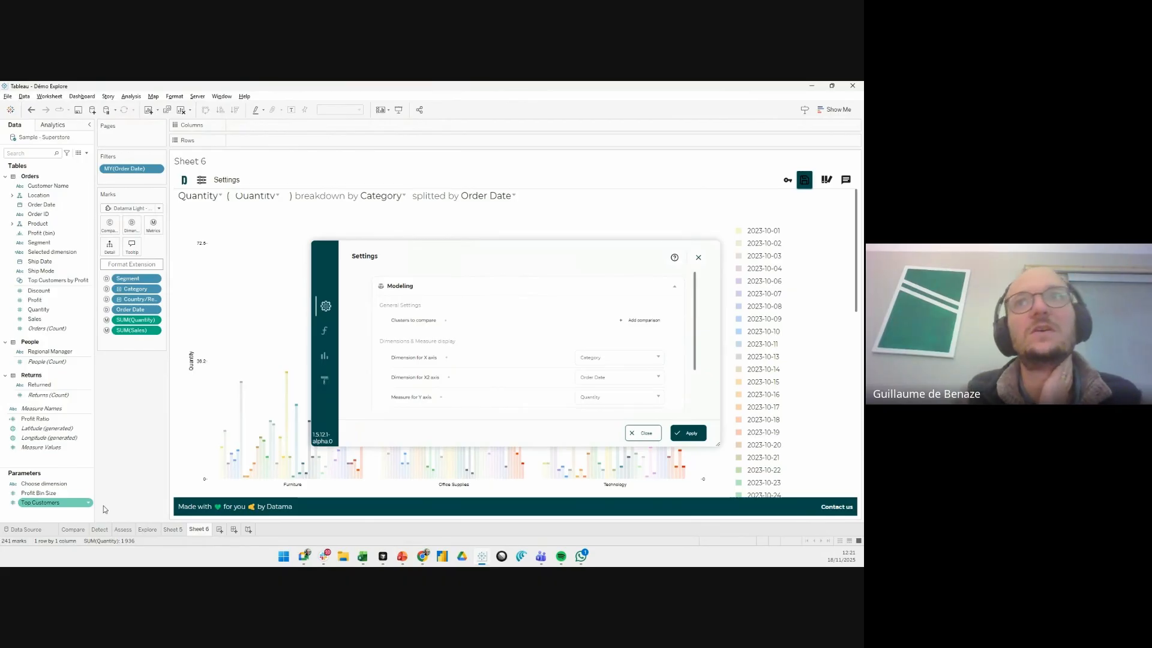
{"action": "left_click", "coordinate": [631, 322]}
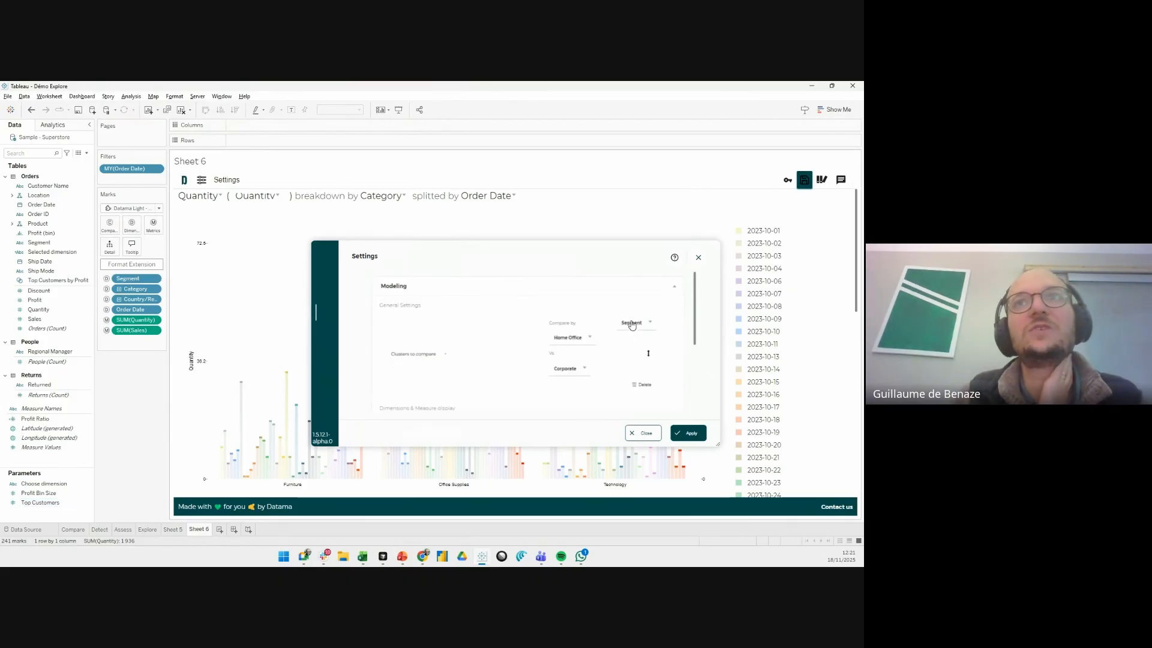
{"action": "left_click", "coordinate": [631, 324]}
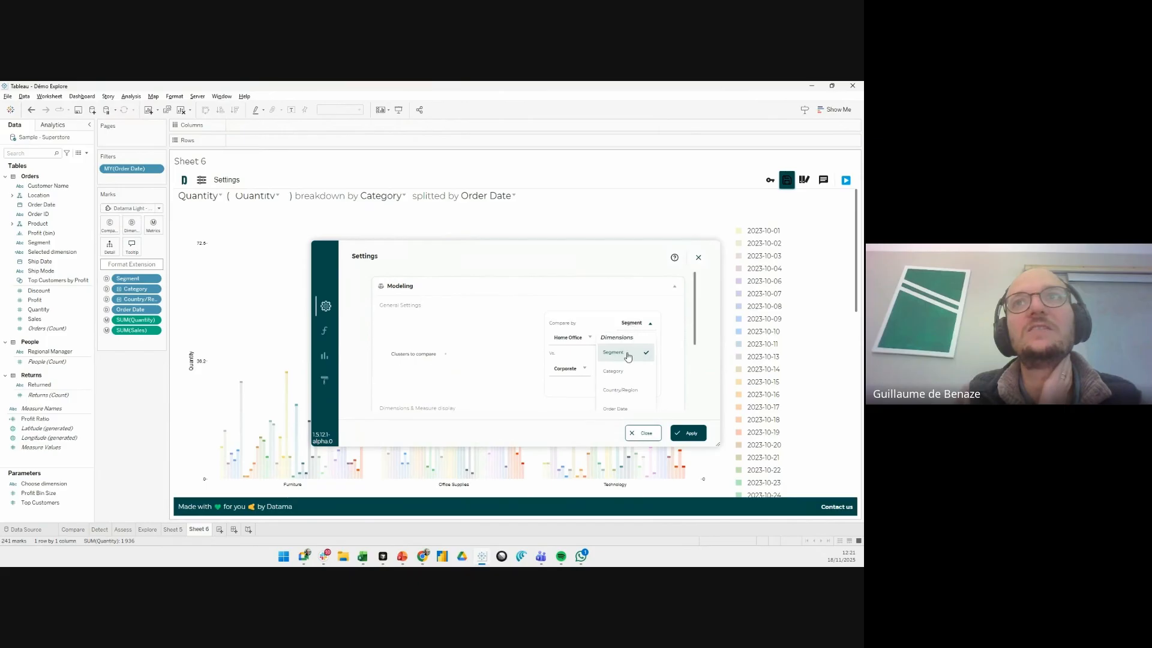
{"action": "left_click", "coordinate": [624, 409]}
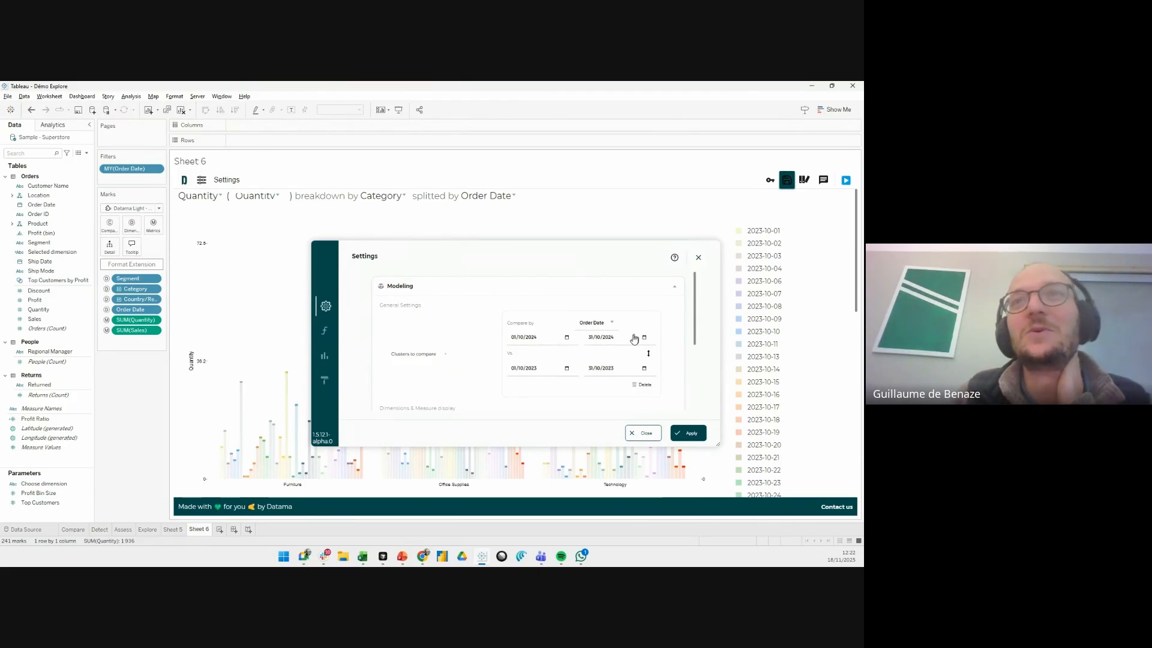
{"action": "left_click", "coordinate": [684, 433]}
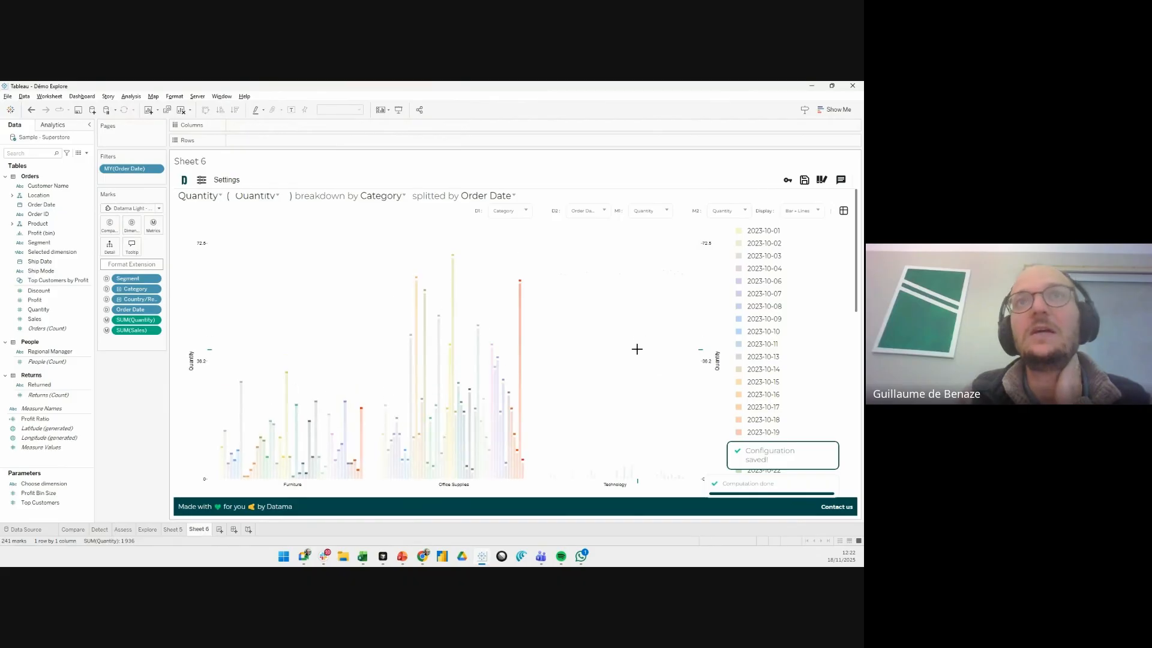
- Set the primary dimension D1 to Comparison Dimension and swap it with the secondary dimension Order Date
{"action": "left_click", "coordinate": [527, 212]}
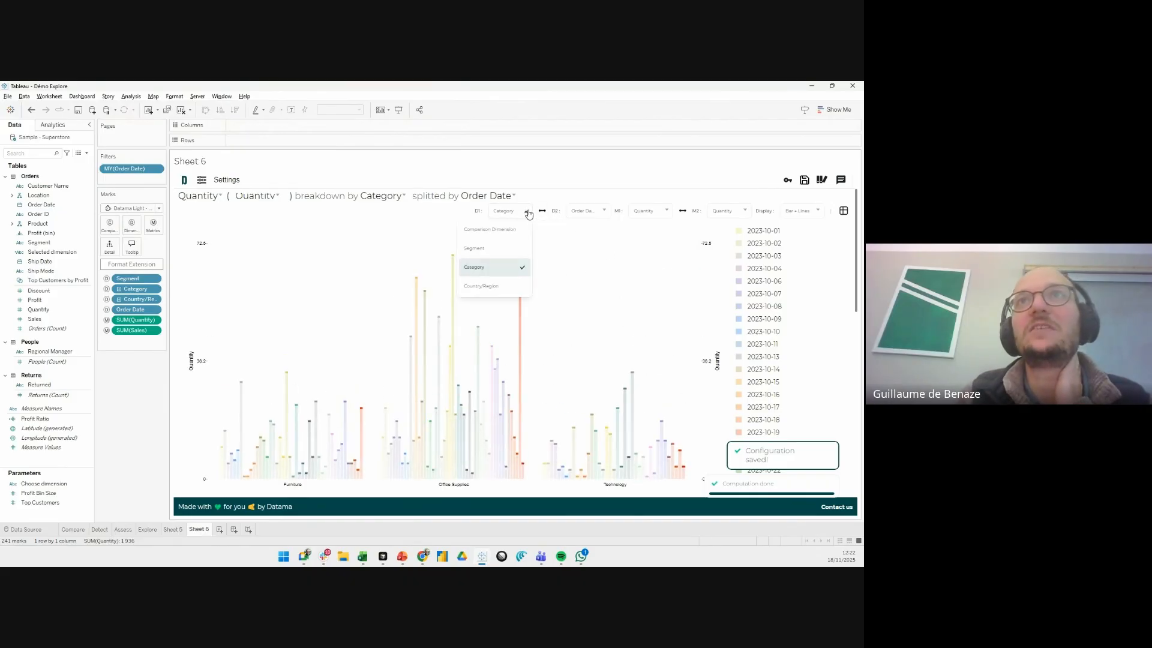
{"action": "left_click", "coordinate": [499, 229]}
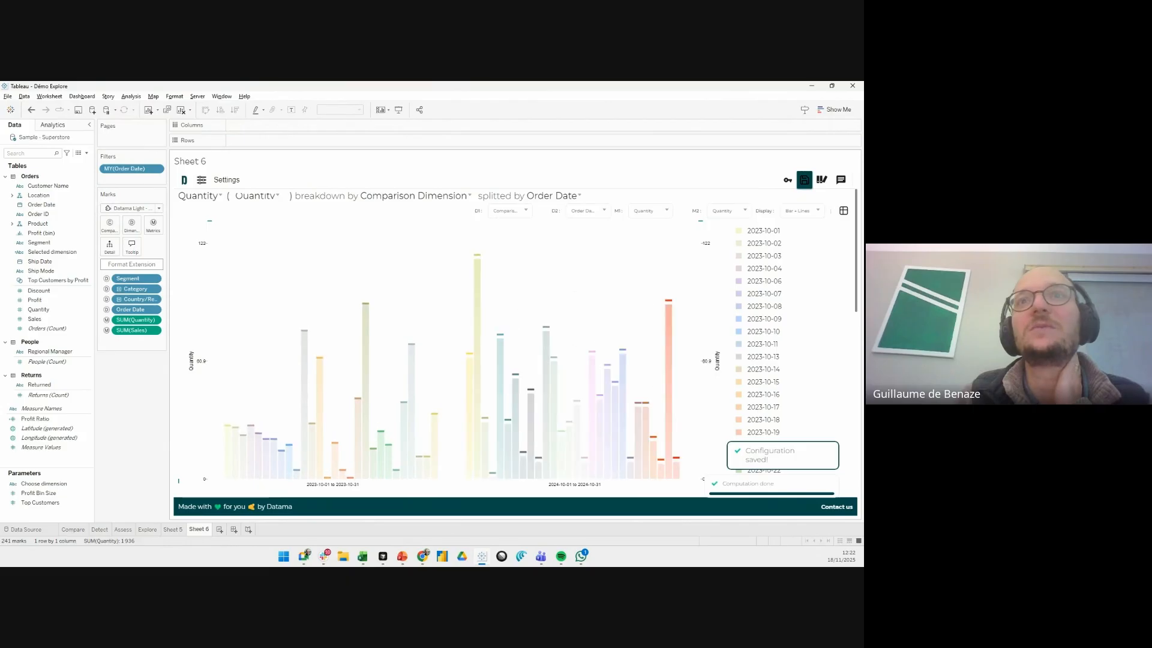
{"action": "left_click", "coordinate": [542, 212]}
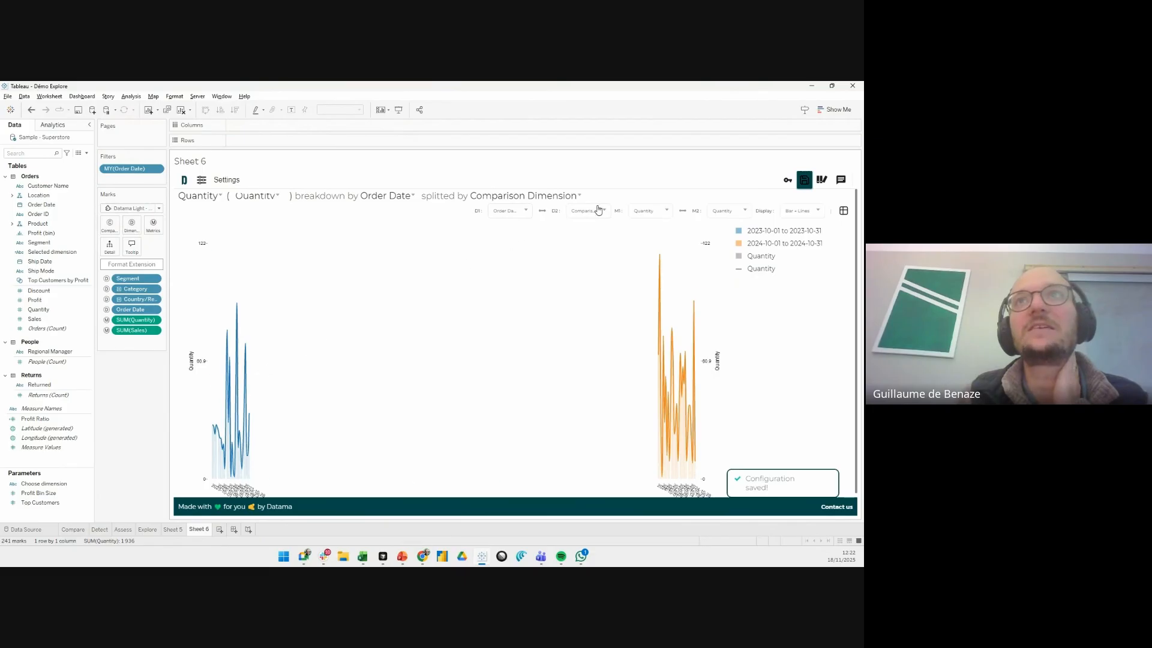
- Set the primary dimension D1 to Segment and the primary metric M1 to Sales per Quantity
{"action": "left_click", "coordinate": [510, 212]}
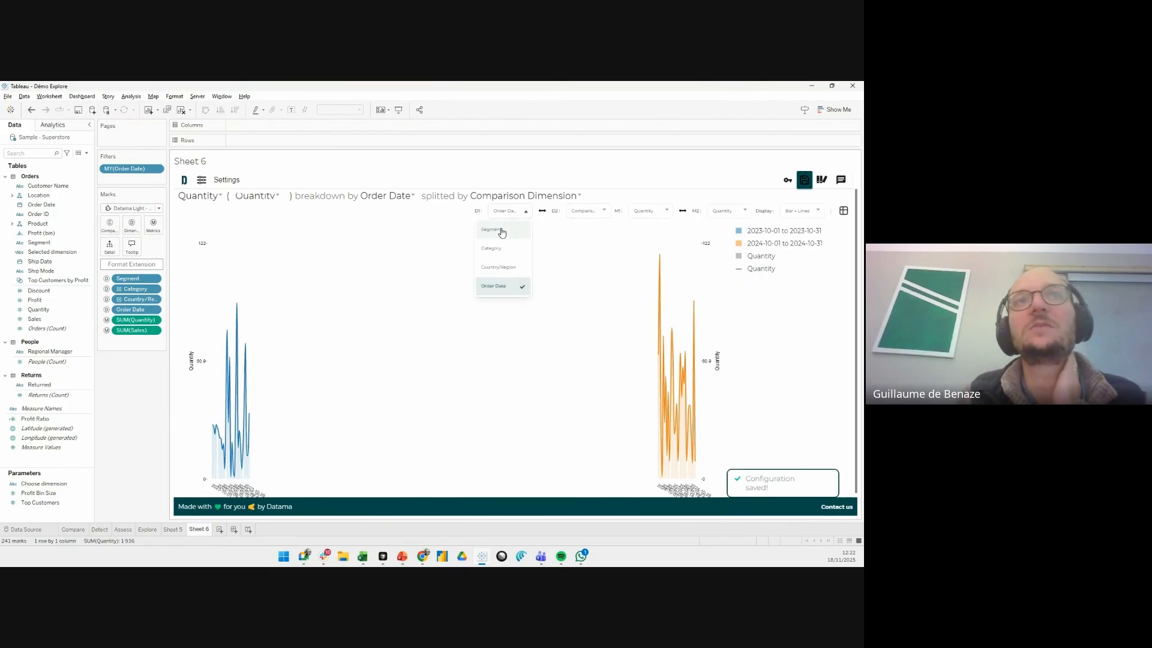
{"action": "left_click", "coordinate": [501, 231]}
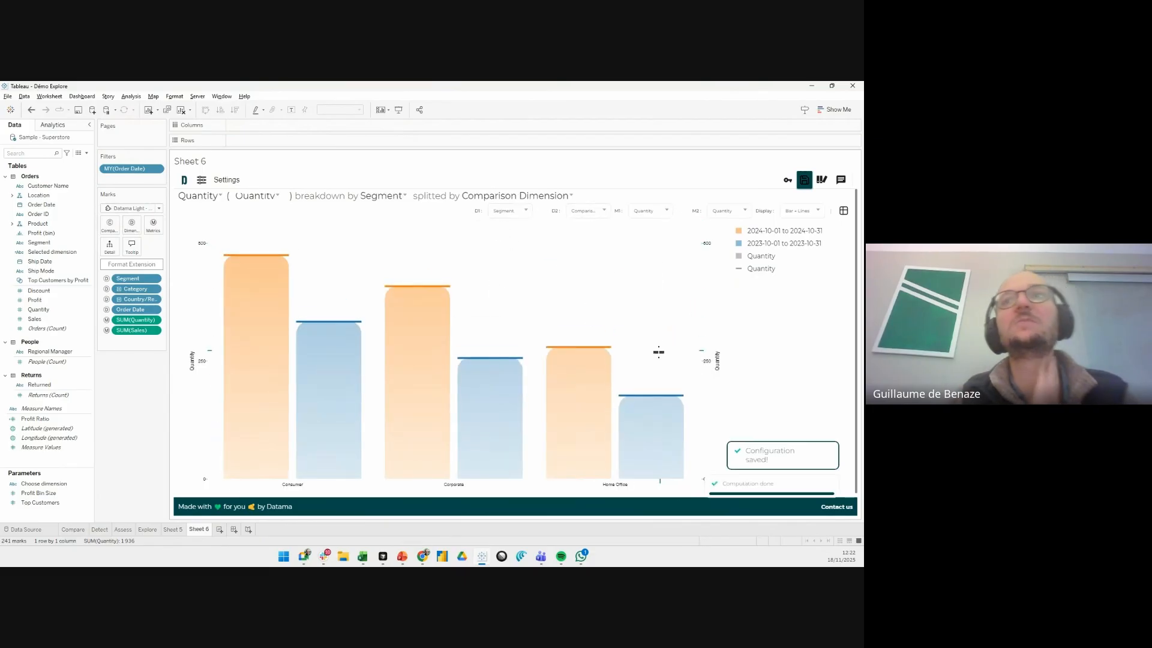
{"action": "left_click", "coordinate": [573, 213]}
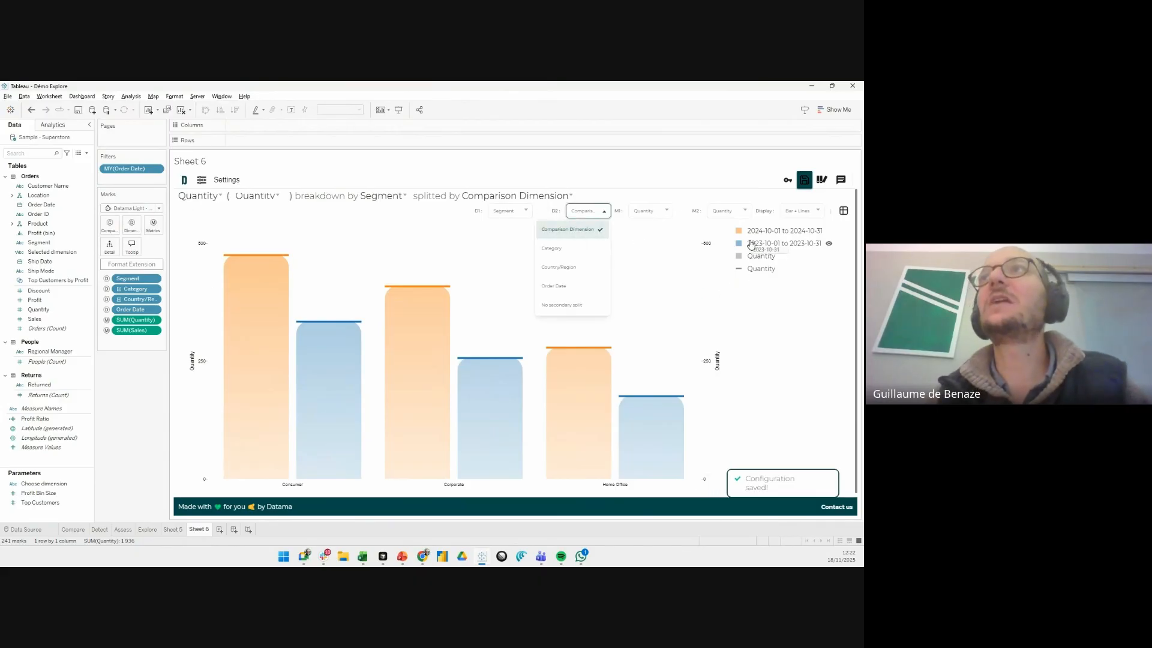
{"action": "left_click", "coordinate": [679, 301]}
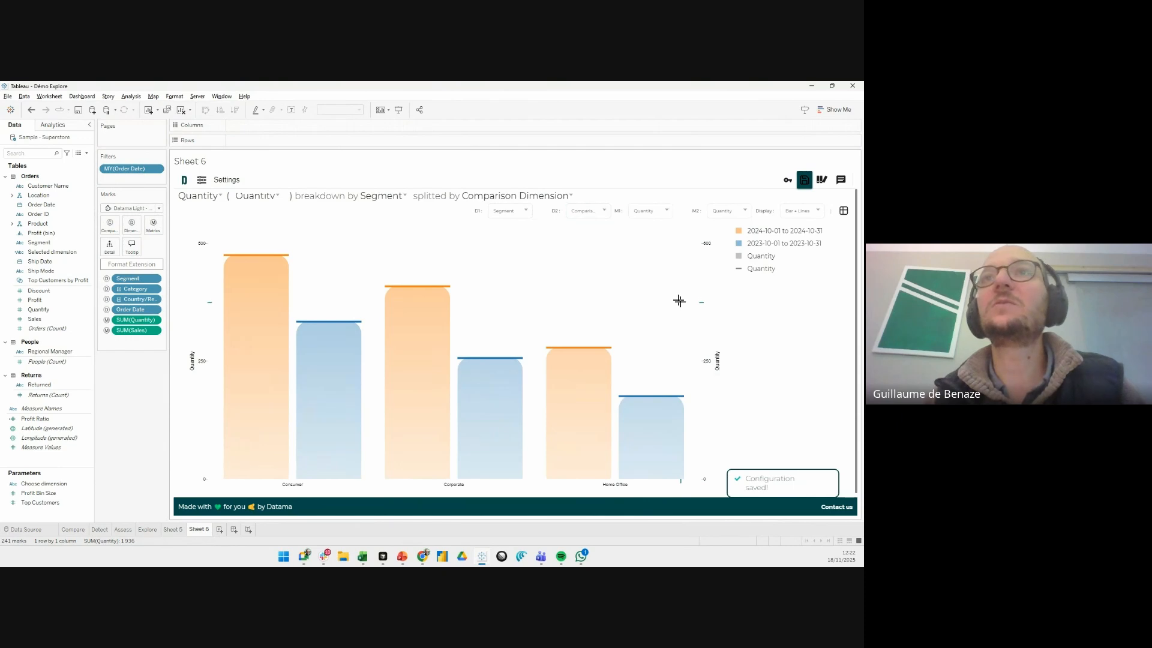
{"action": "left_click", "coordinate": [664, 214]}
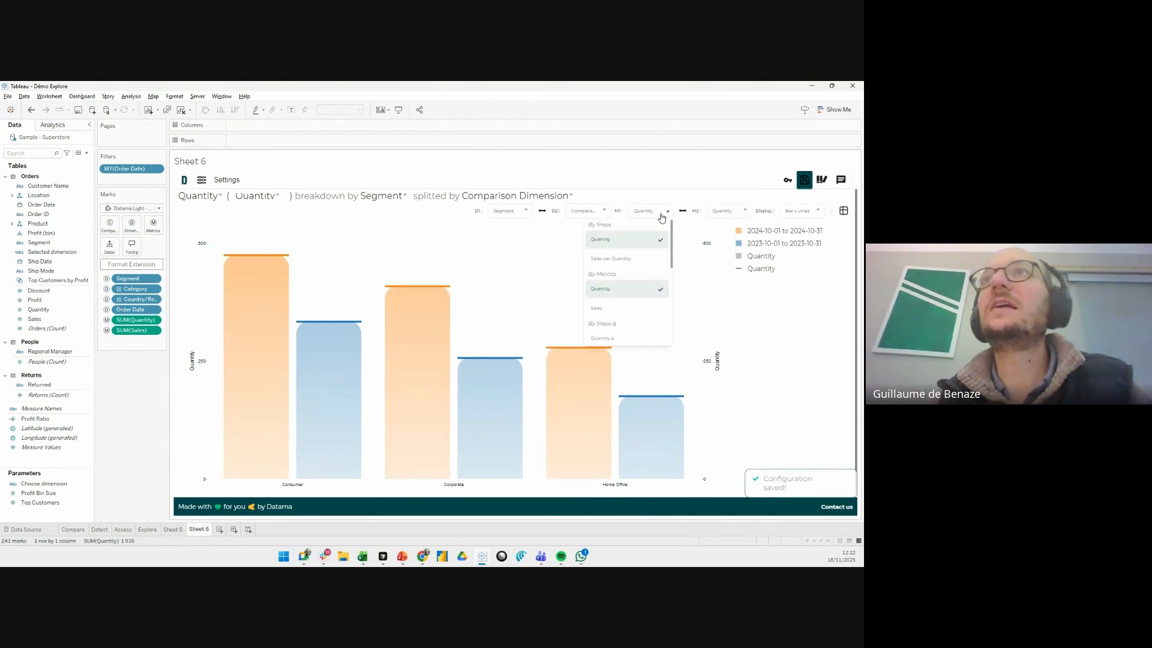
{"action": "left_click", "coordinate": [623, 258]}
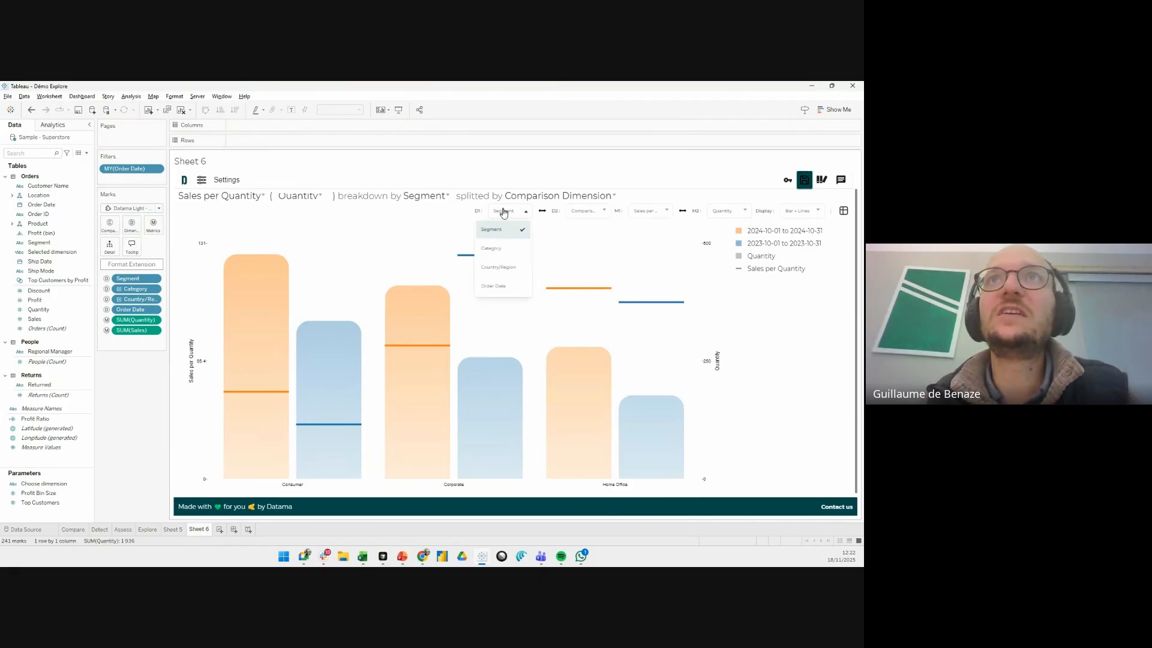
- Set the primary dimension D1 to Order Date and the chart display to Overlay
{"action": "left_click", "coordinate": [494, 286]}
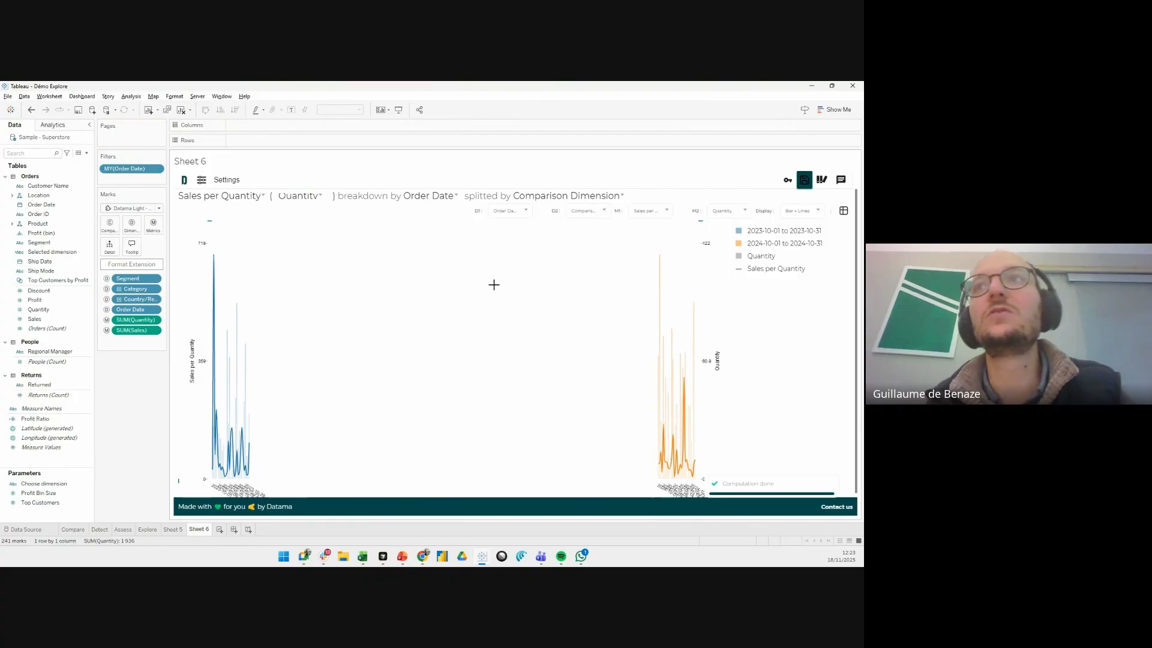
{"action": "mouse_move", "coordinate": [683, 381]}
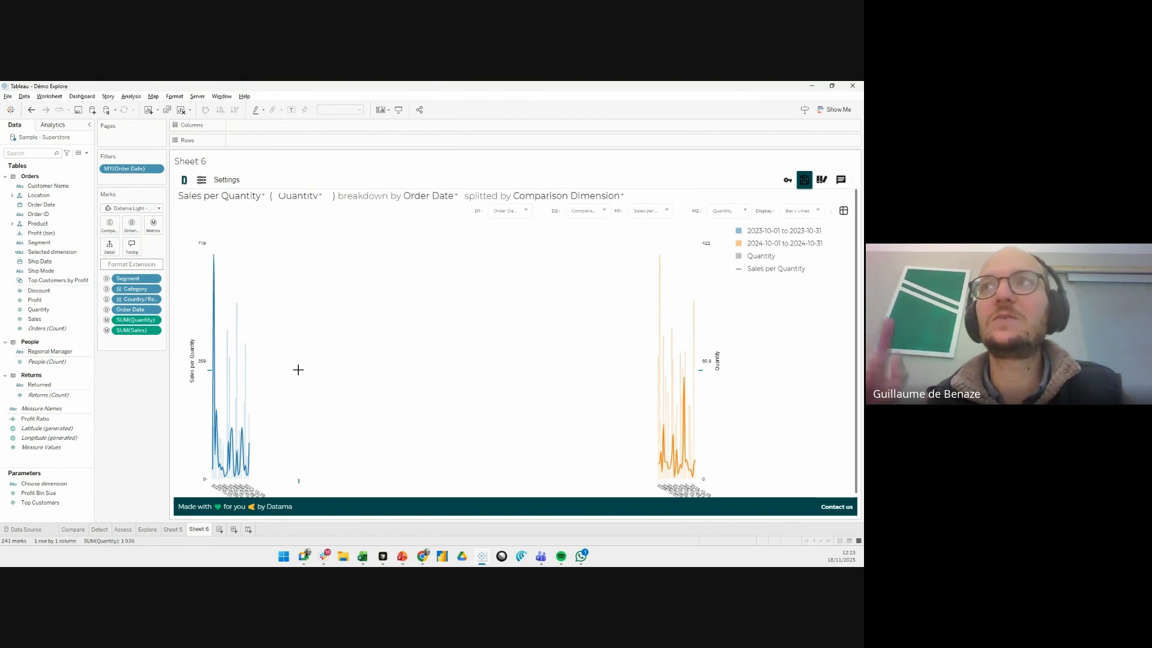
{"action": "left_click", "coordinate": [814, 213]}
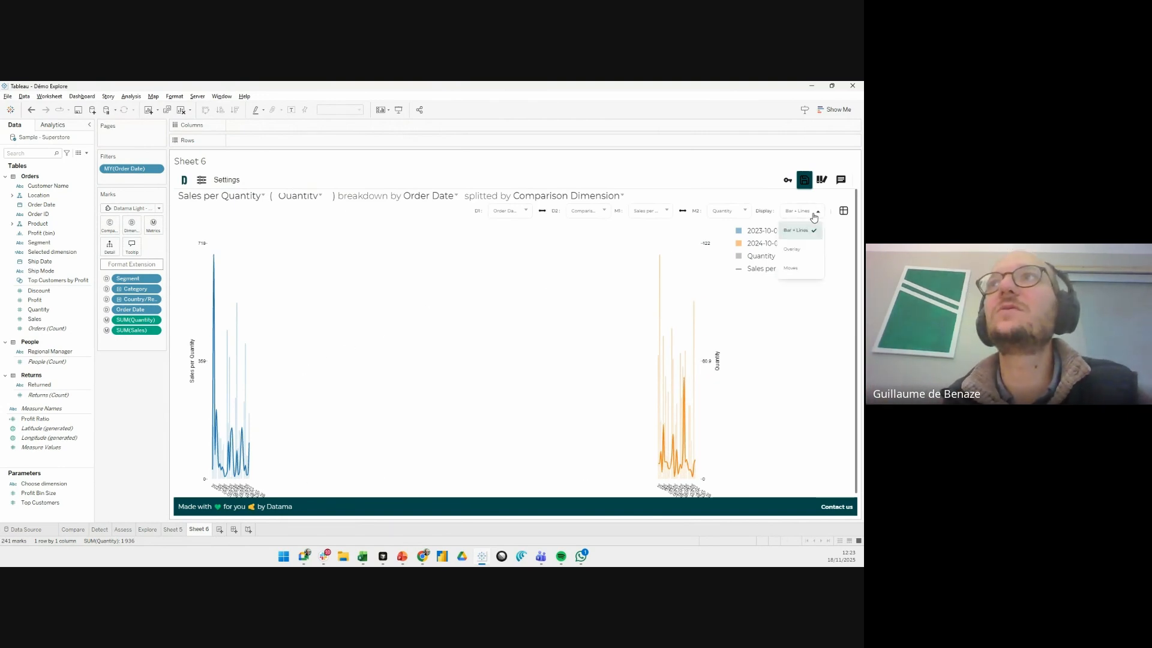
{"action": "left_click", "coordinate": [797, 251]}
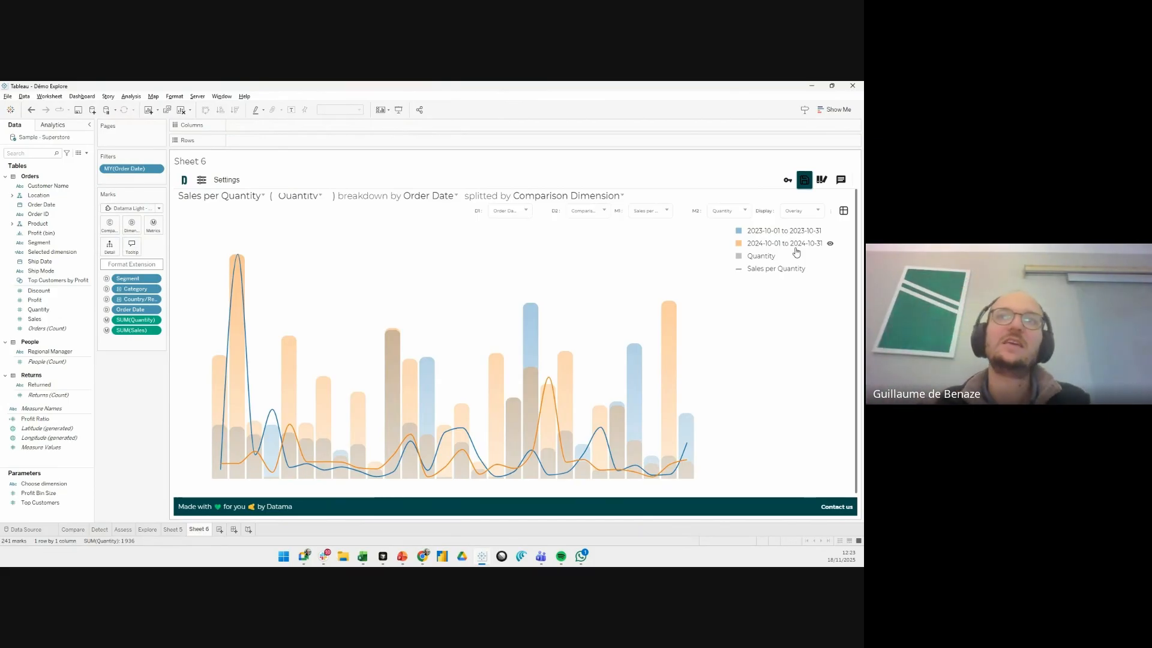
{"action": "mouse_move", "coordinate": [813, 257]}
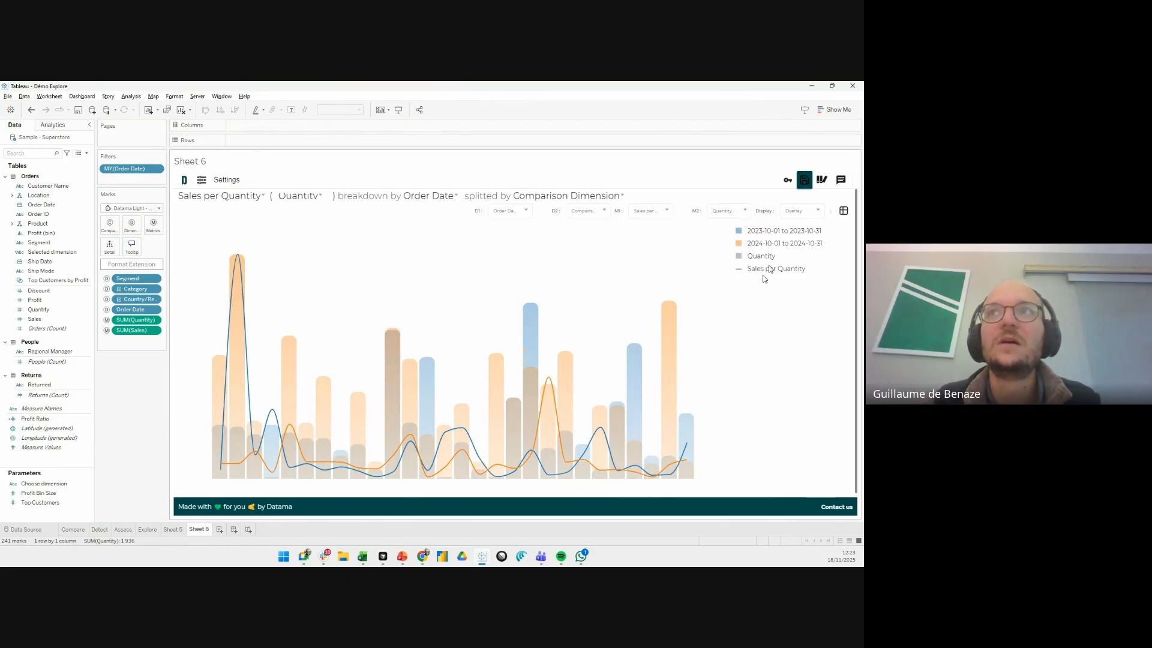
- Hide the Quantity series in the overlay chart so only the Sales per Quantity lines are plotted
{"action": "mouse_move", "coordinate": [738, 274]}
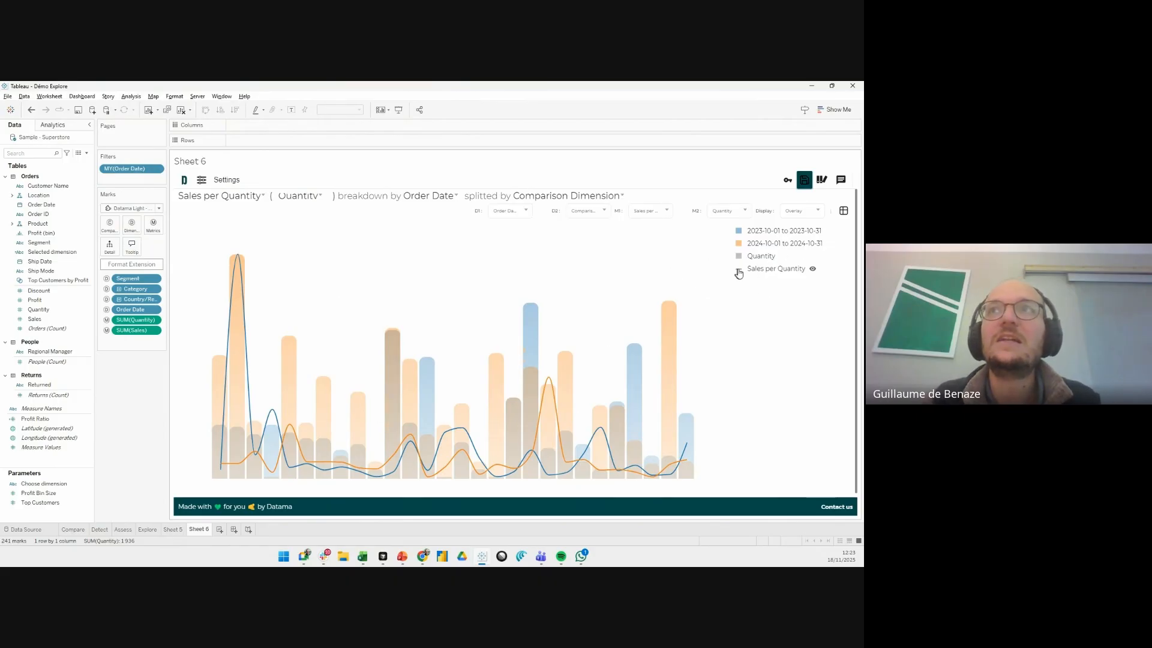
{"action": "left_click", "coordinate": [784, 258]}
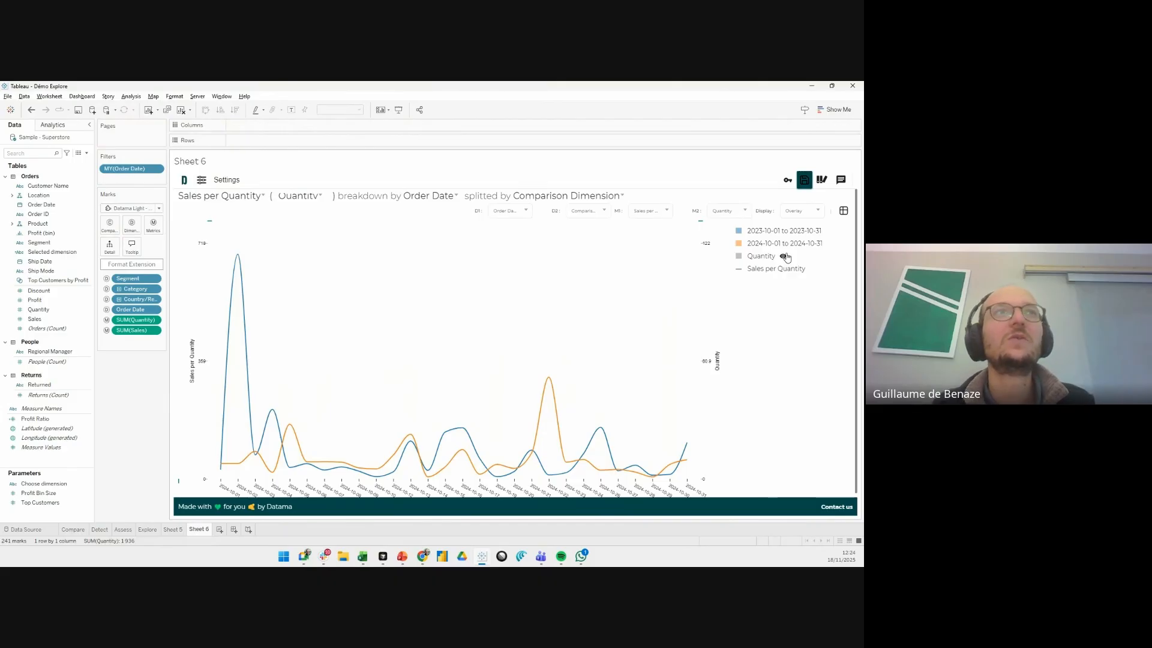
- Examine the options of the Sales field and the quick table calculations offered for the SUM(Sales) pill
{"action": "left_click", "coordinate": [58, 320]}
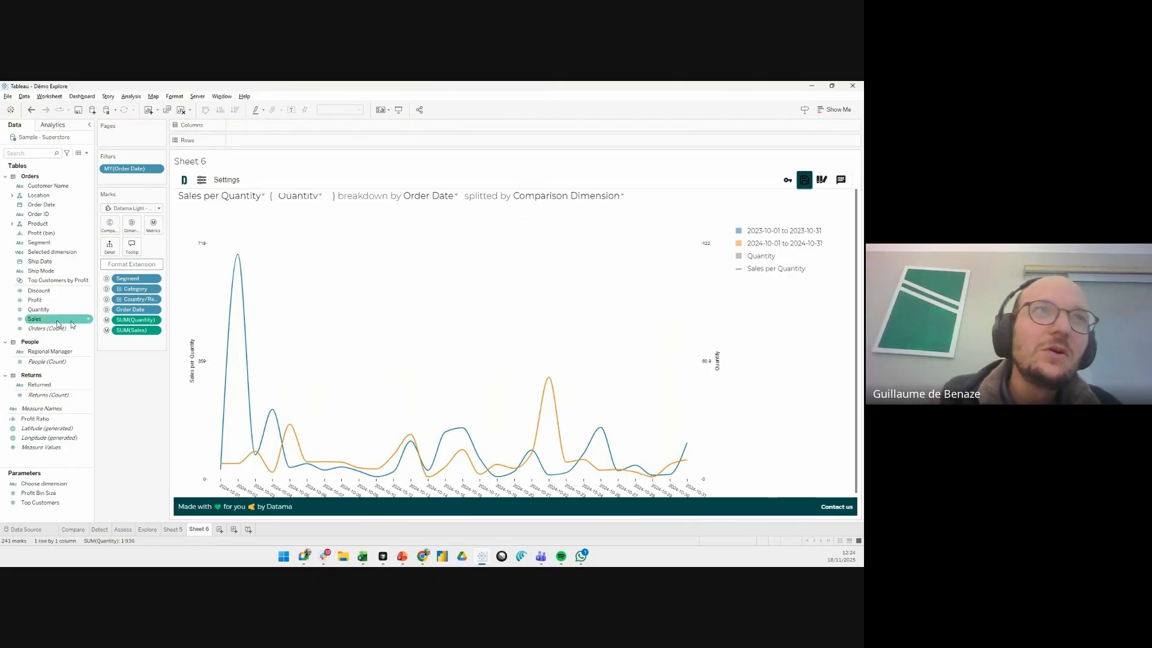
{"action": "right_click", "coordinate": [47, 321]}
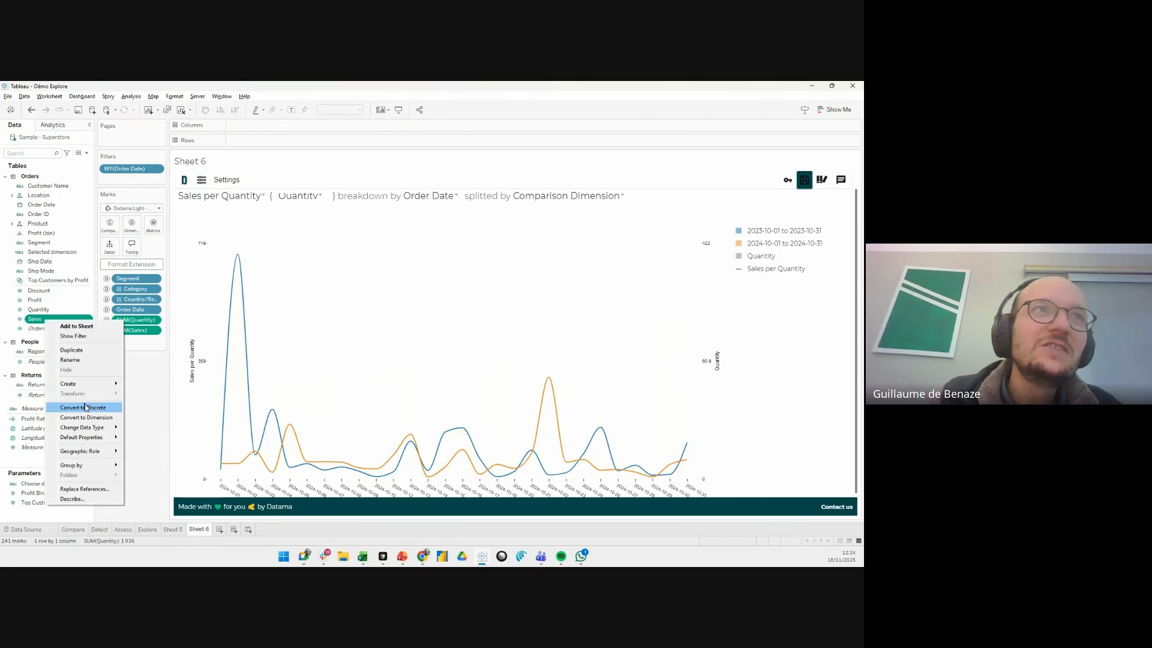
{"action": "mouse_move", "coordinate": [122, 431]}
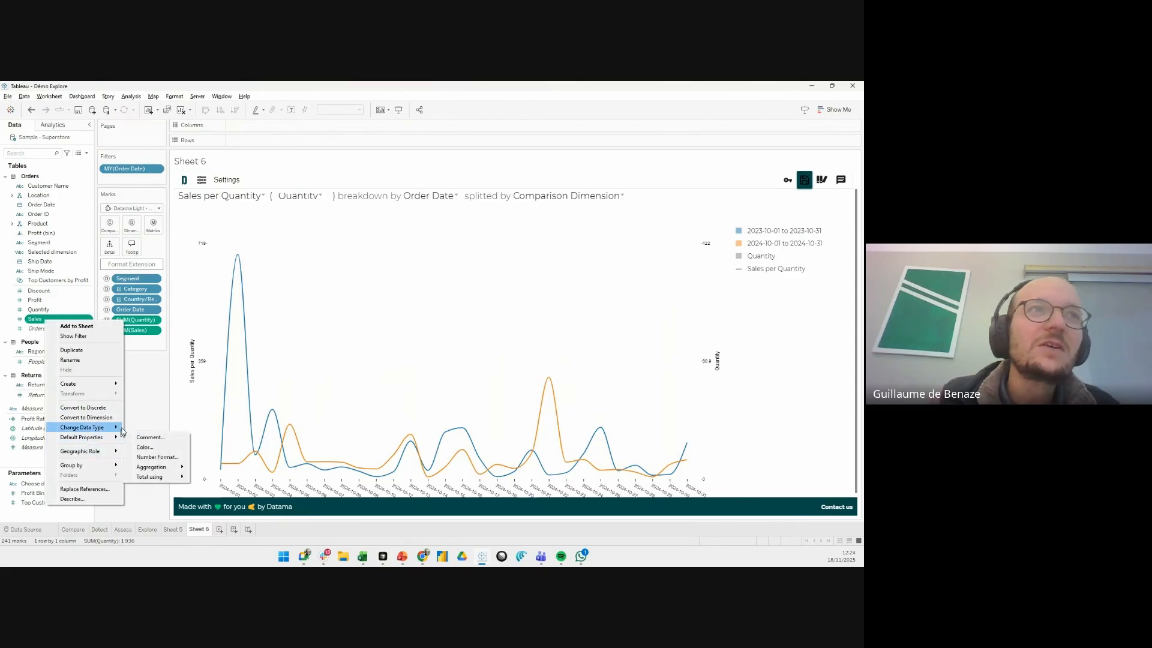
{"action": "left_click", "coordinate": [144, 401]}
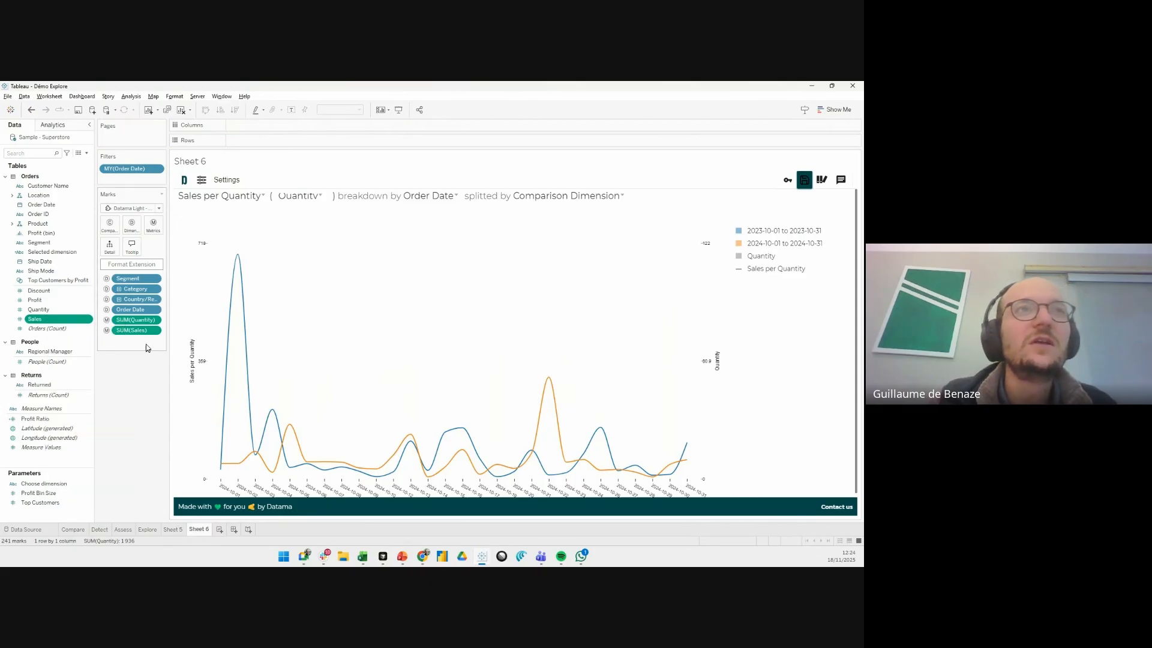
{"action": "left_click", "coordinate": [155, 331]}
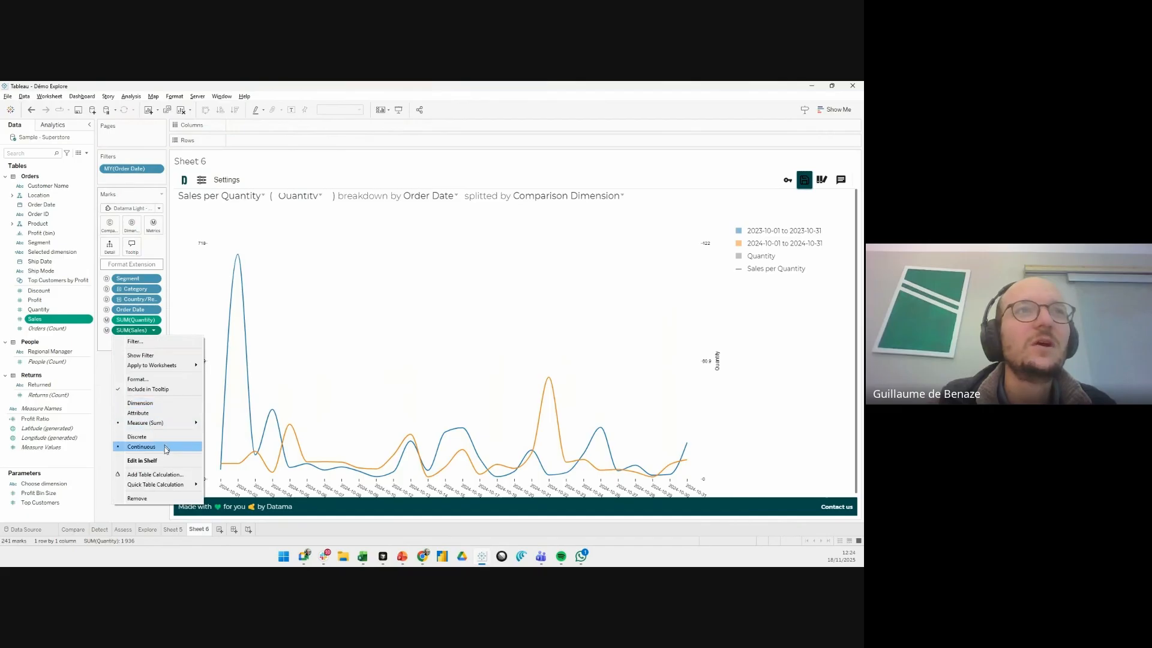
{"action": "mouse_move", "coordinate": [172, 485]}
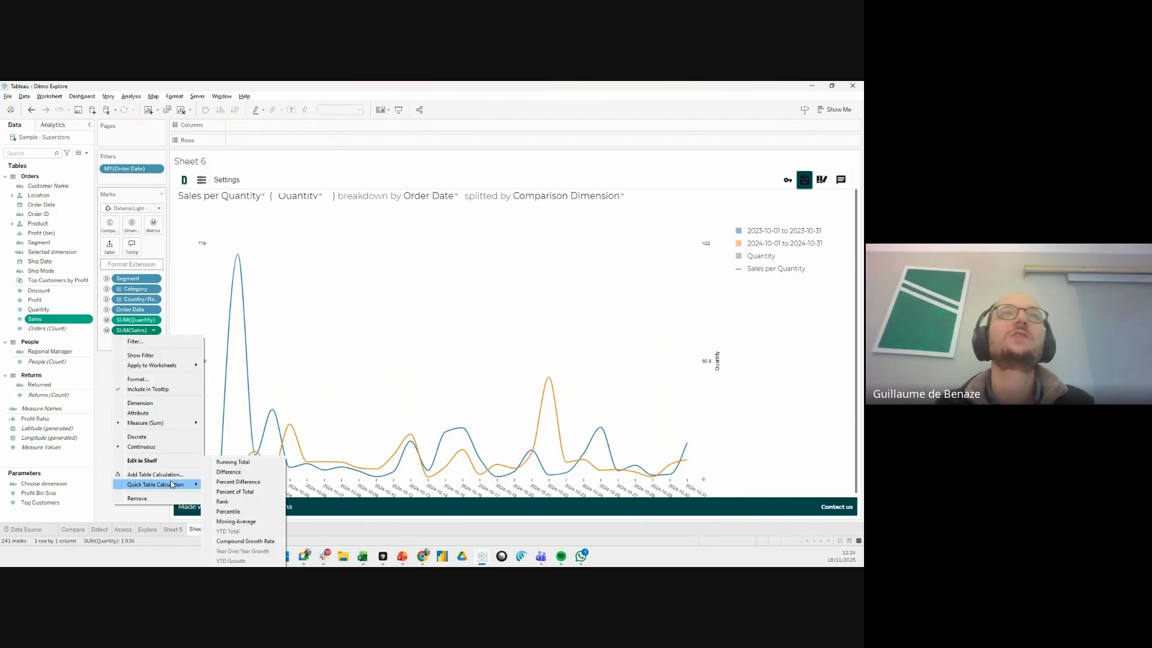
{"action": "left_click", "coordinate": [107, 392]}
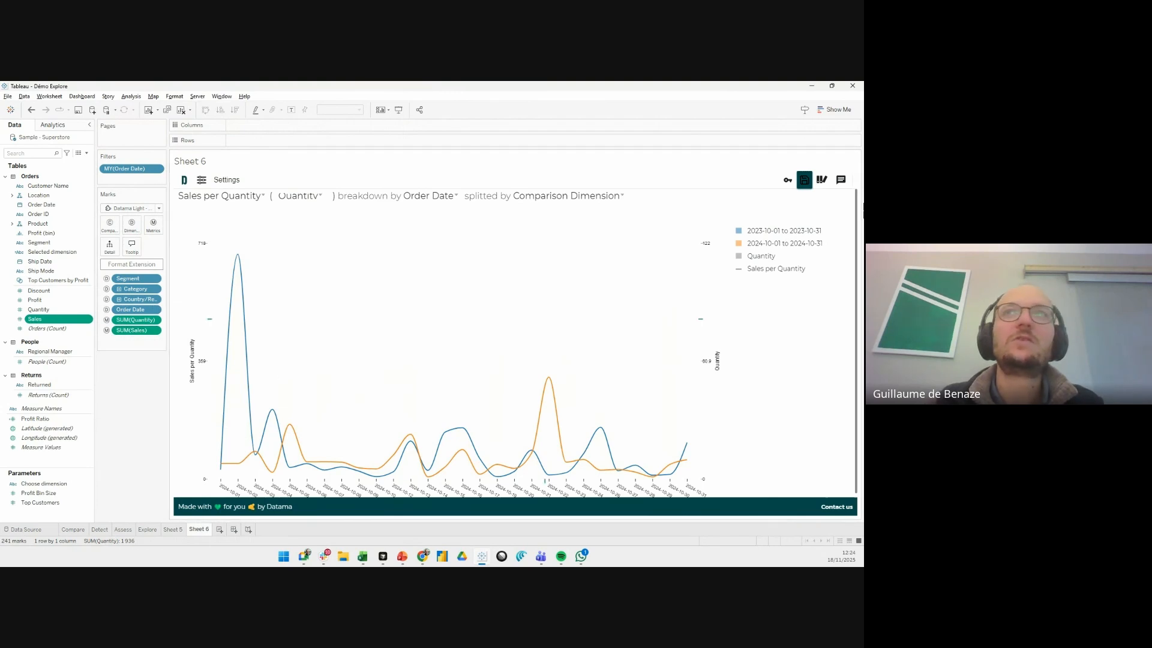
- Set the secondary metric M2 to Sales per Quantity Δ and inspect the largest downward and upward daily variations
{"action": "mouse_move", "coordinate": [785, 213]}
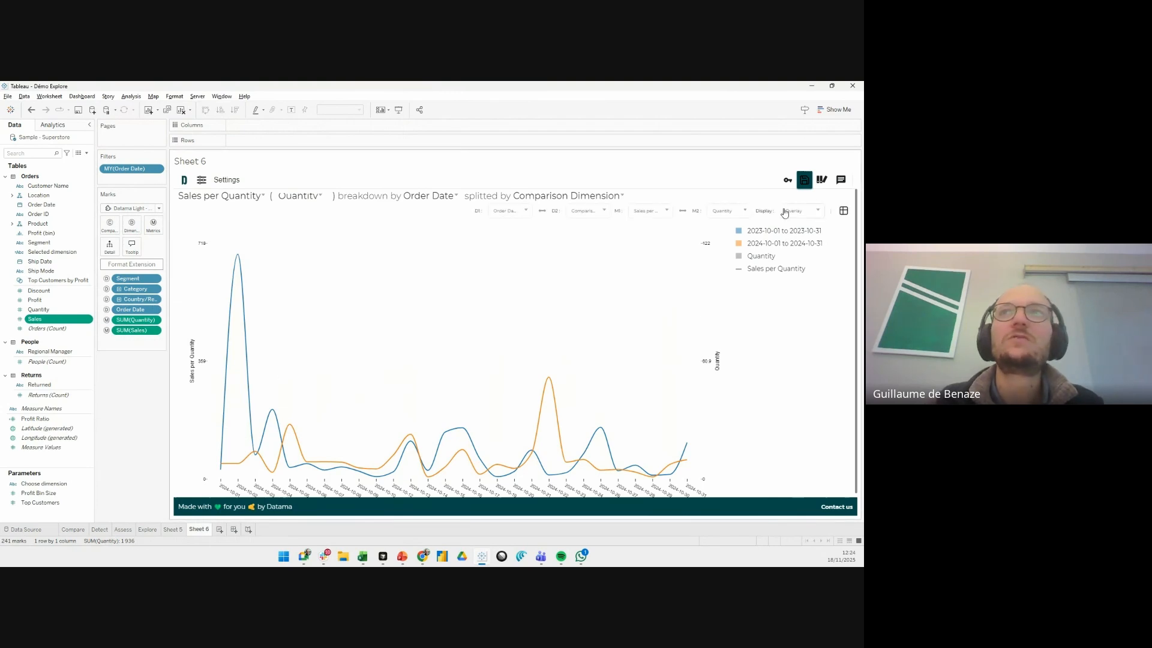
{"action": "left_click", "coordinate": [745, 212]}
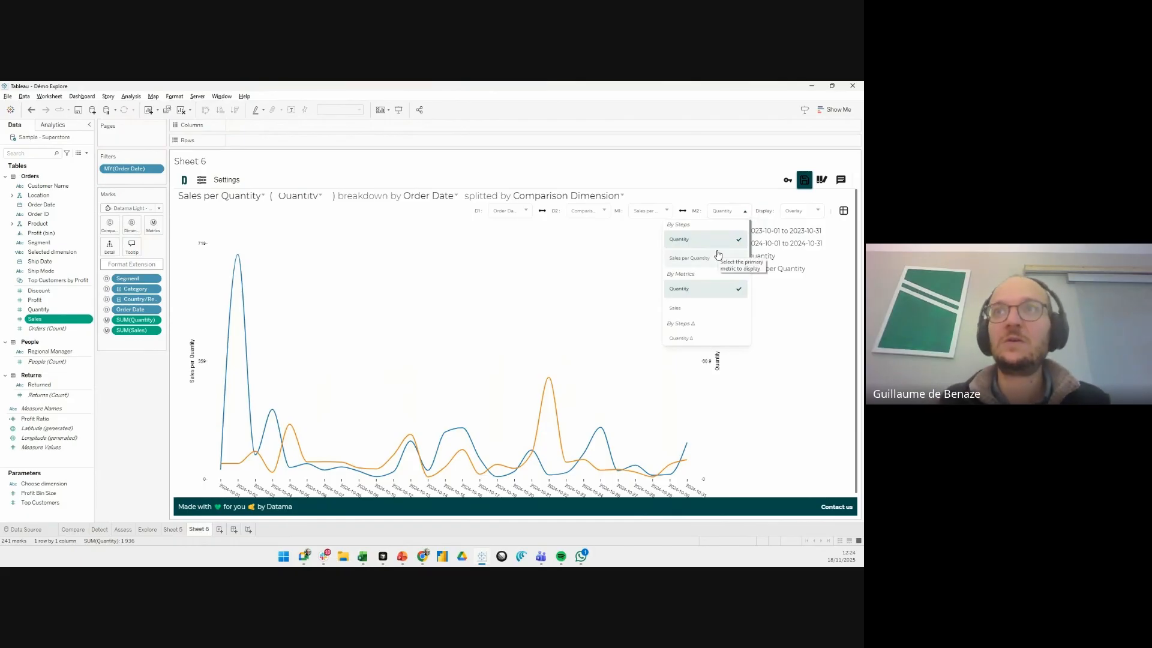
{"action": "scroll", "coordinate": [719, 259], "scroll_direction": "down", "scroll_amount": 3}
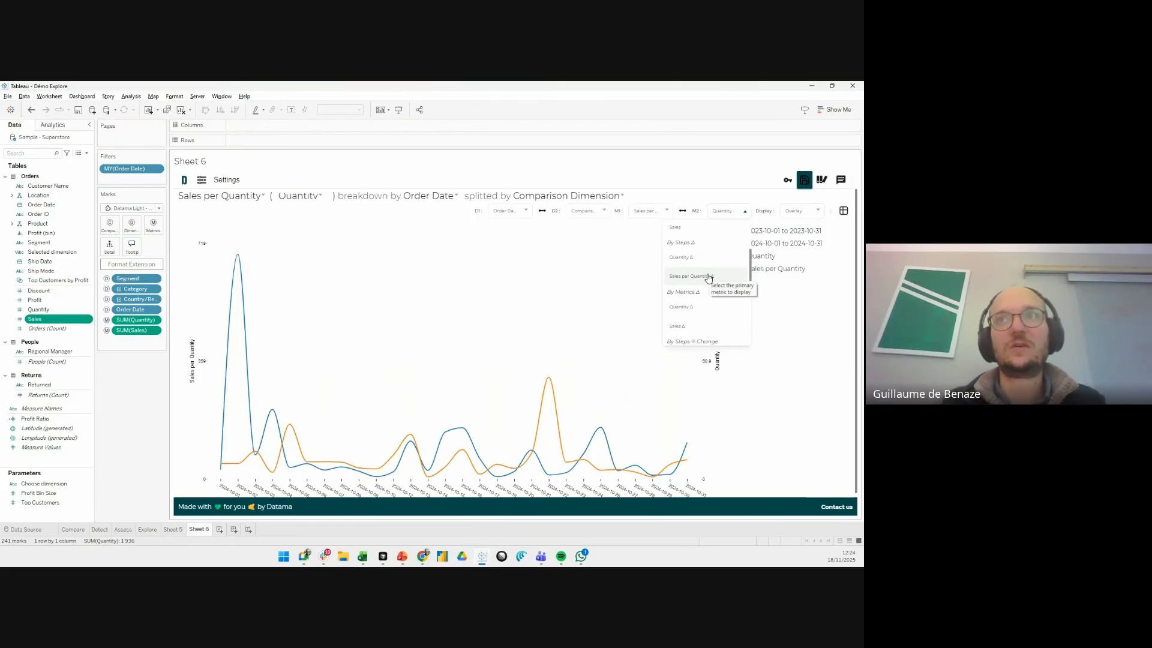
{"action": "left_click", "coordinate": [708, 277]}
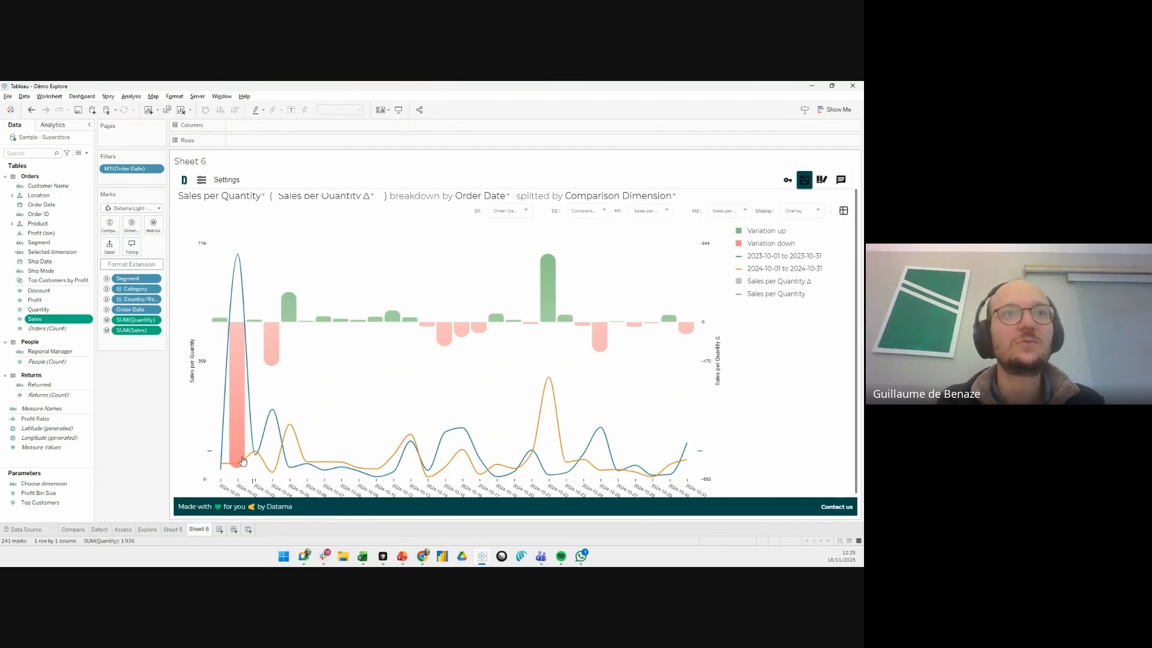
{"action": "mouse_move", "coordinate": [237, 458]}
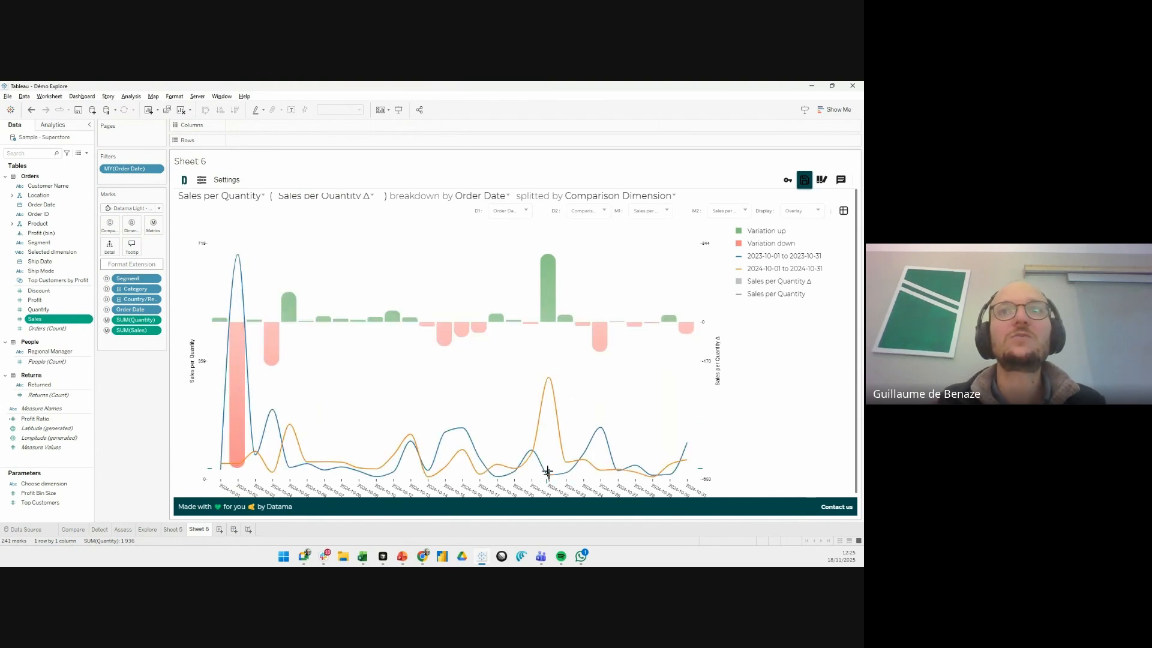
{"action": "mouse_move", "coordinate": [551, 277]}
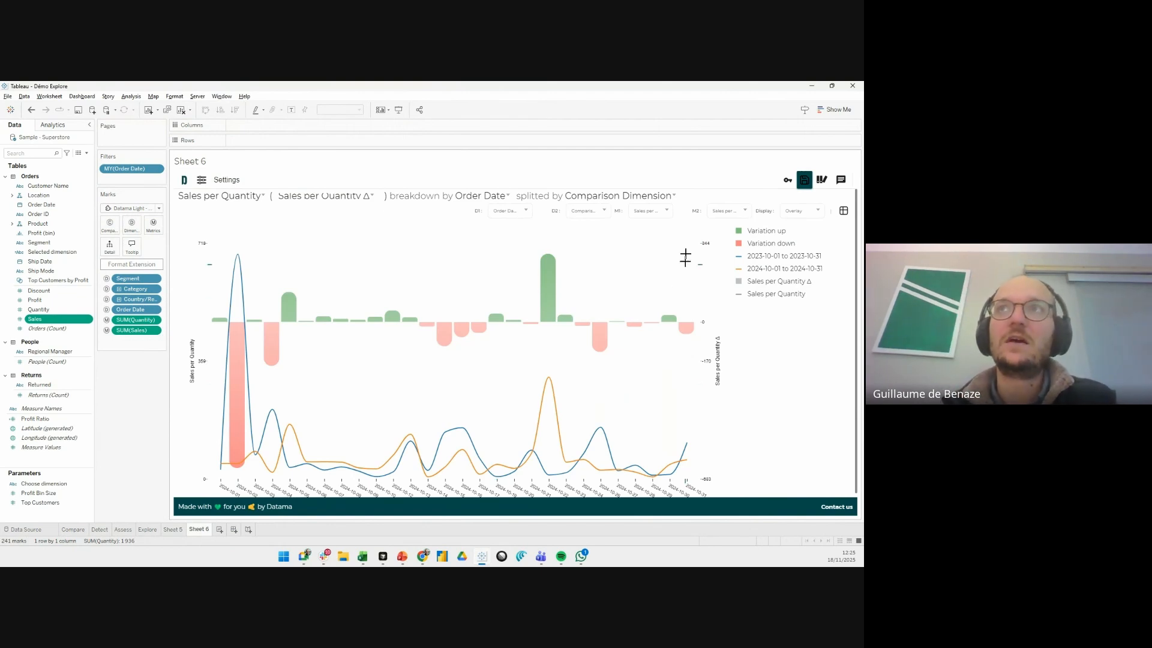
- Set the secondary metric M2 to Sales per Quantity % Change
{"action": "left_click", "coordinate": [722, 213]}
{"action": "scroll", "coordinate": [720, 294], "scroll_direction": "down", "scroll_amount": 3}
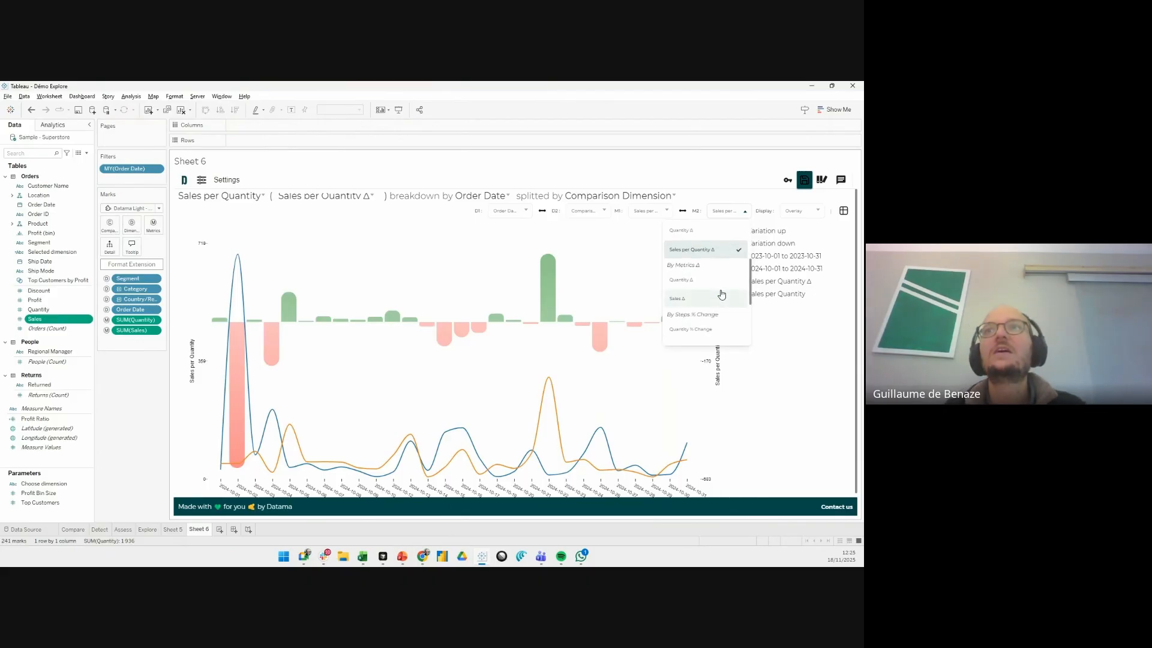
{"action": "scroll", "coordinate": [722, 295], "scroll_direction": "down", "scroll_amount": 1}
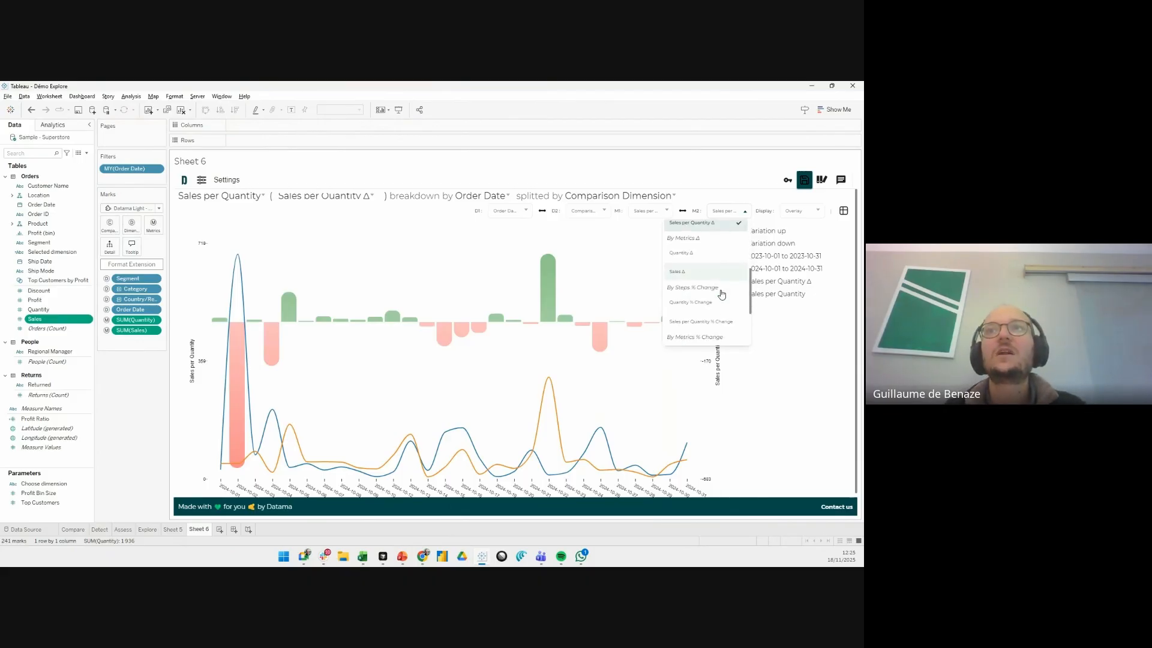
{"action": "left_click", "coordinate": [713, 322]}
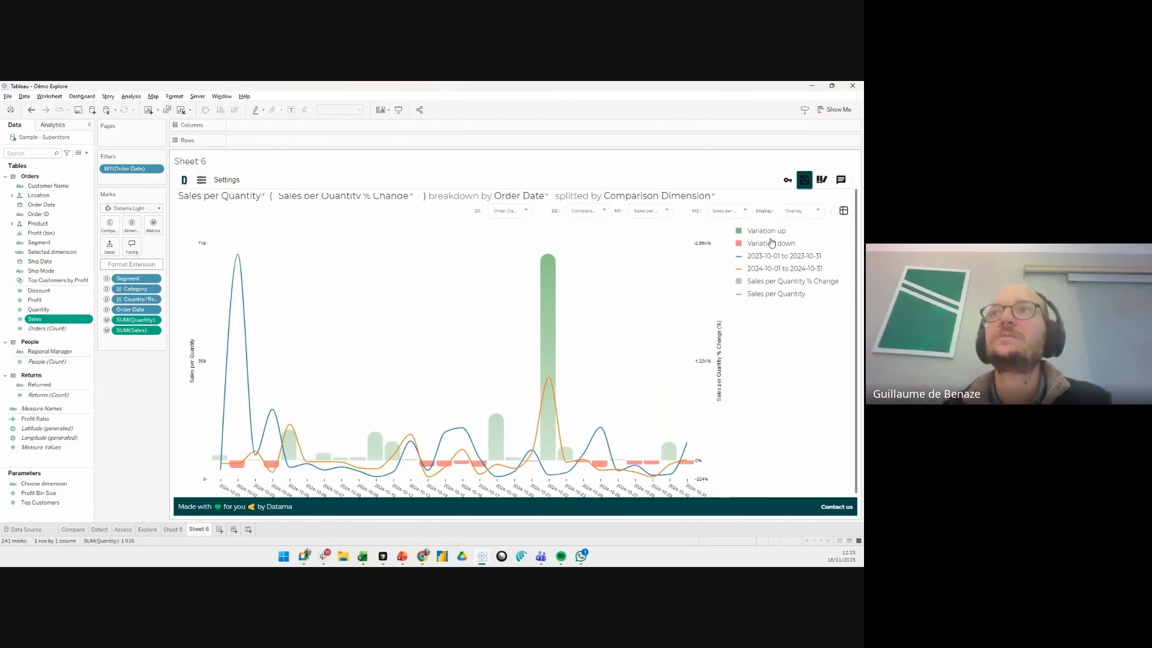
- Switch the secondary metric M2 to Sales per Quantity and back to Sales per Quantity Δ
{"action": "left_click", "coordinate": [745, 212]}
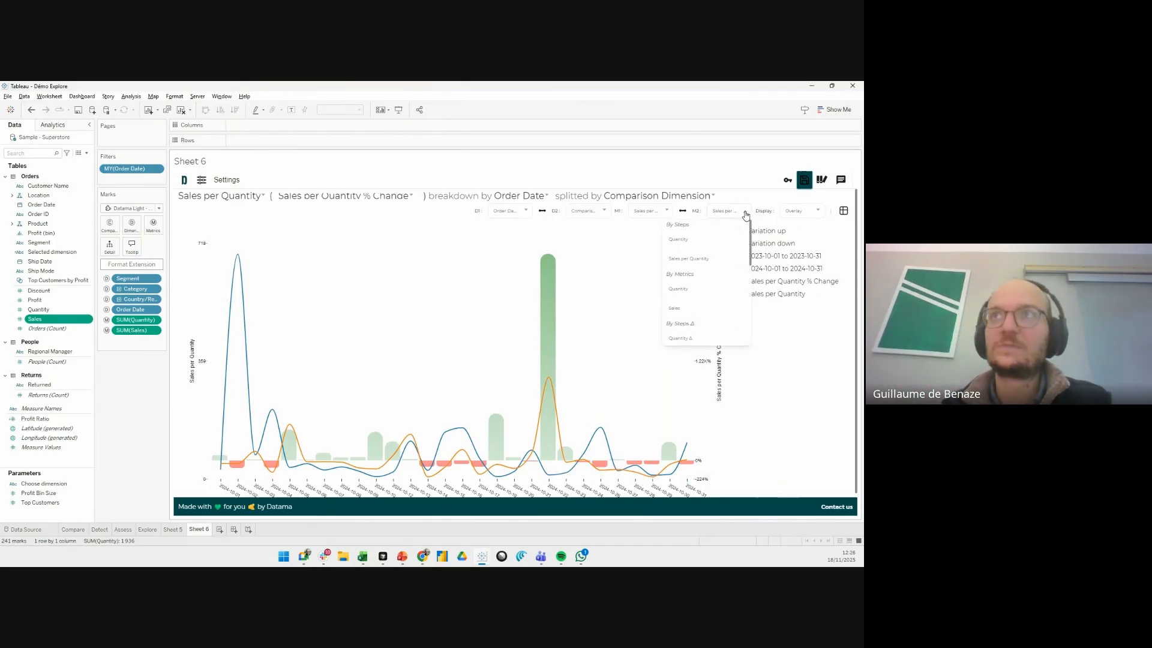
{"action": "left_click", "coordinate": [704, 263]}
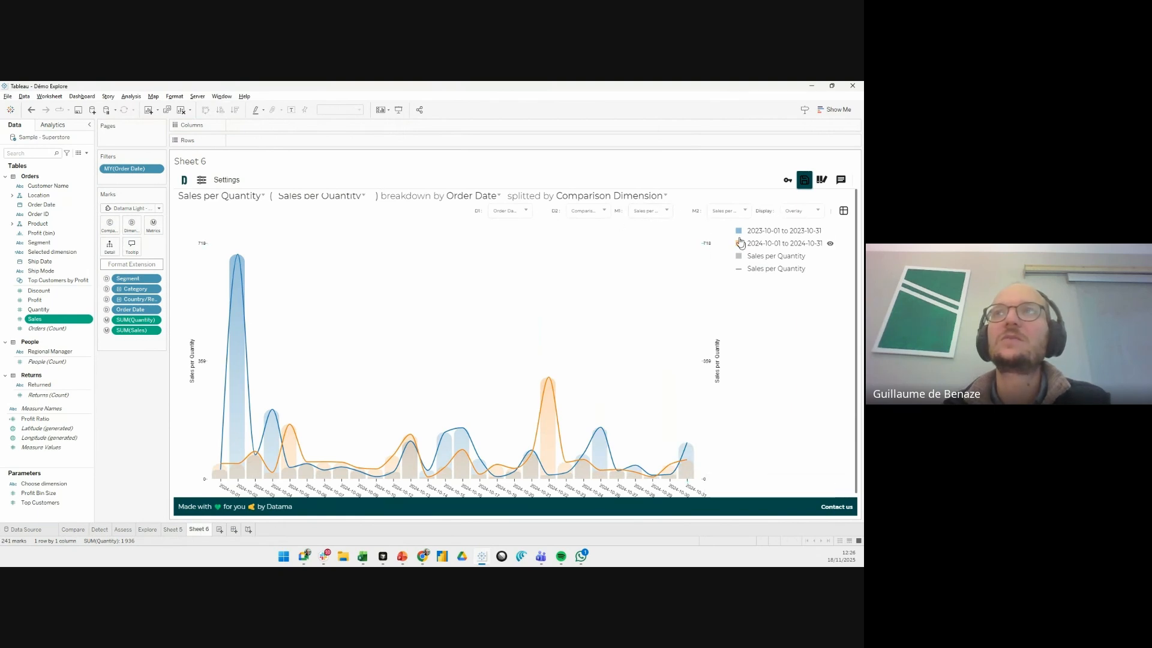
{"action": "left_click", "coordinate": [732, 212]}
{"action": "scroll", "coordinate": [709, 301], "scroll_direction": "down", "scroll_amount": 2}
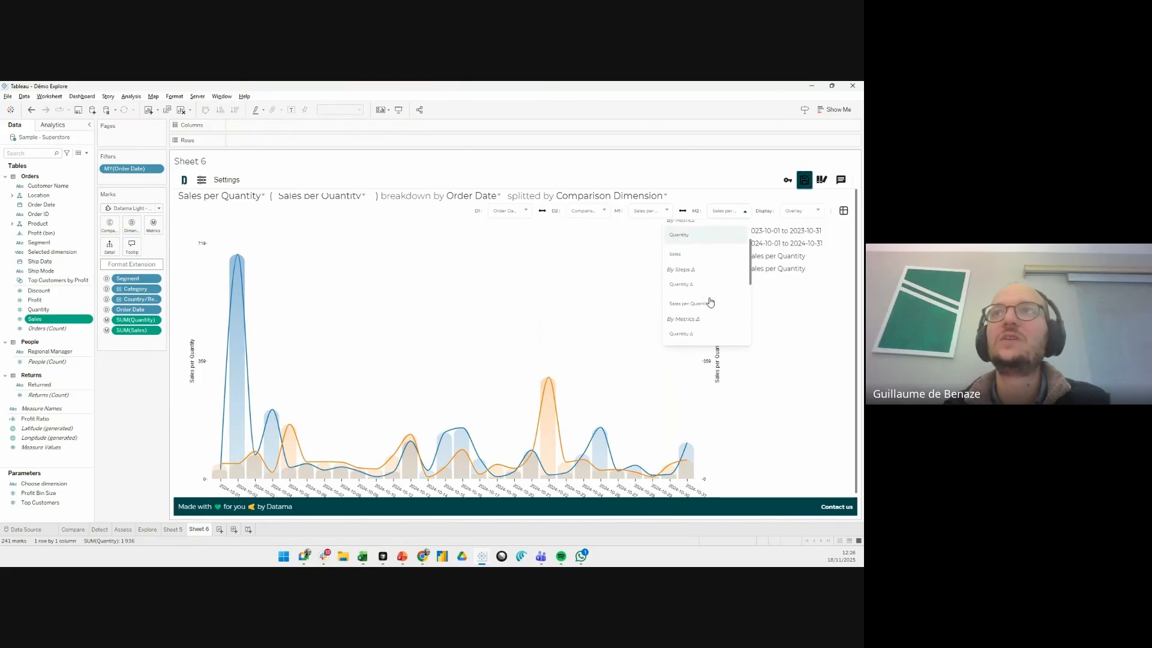
{"action": "left_click", "coordinate": [702, 304]}
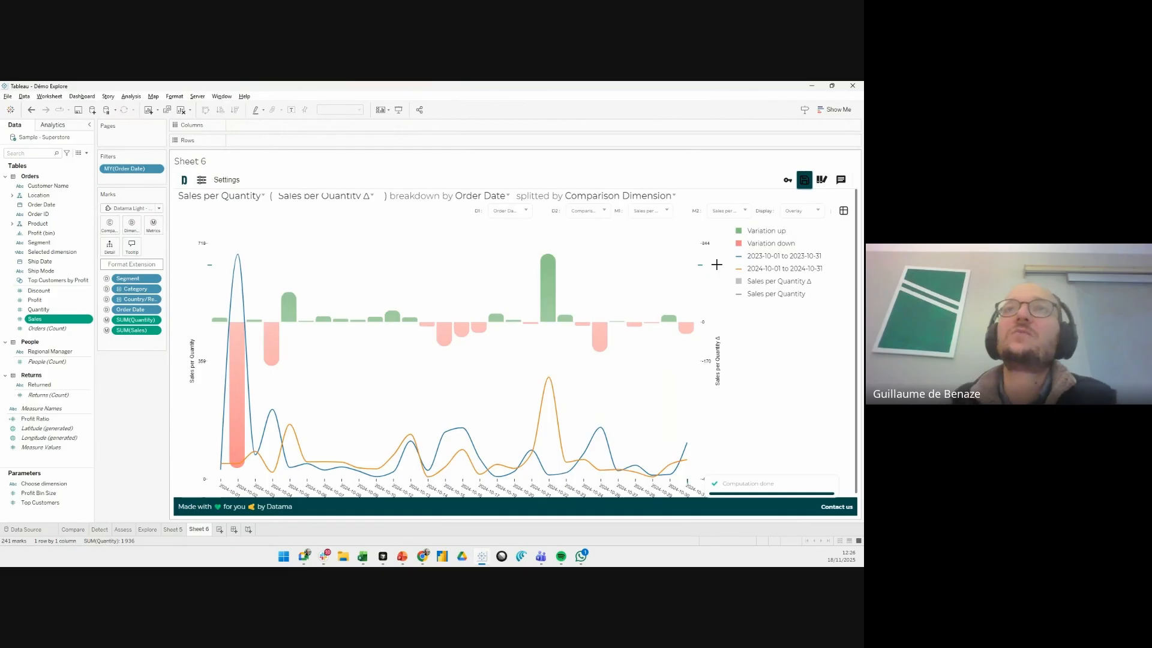
- Set the primary dimension D1 to Category and the chart display to Bar + Lines
{"action": "left_click", "coordinate": [506, 220]}
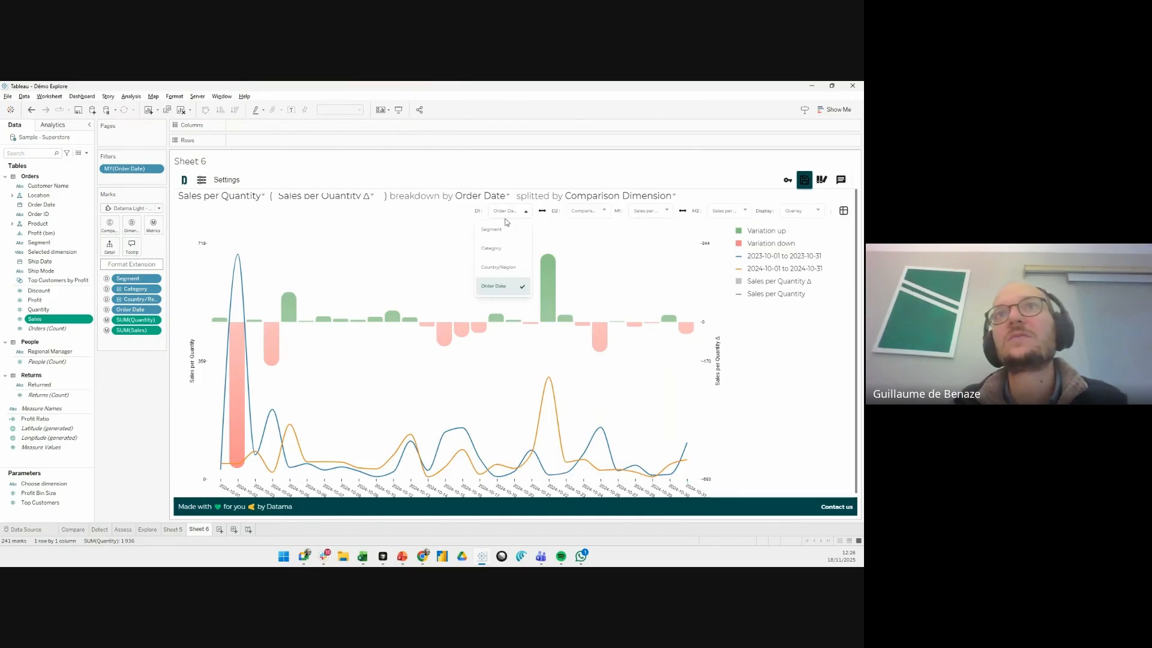
{"action": "left_click", "coordinate": [492, 248]}
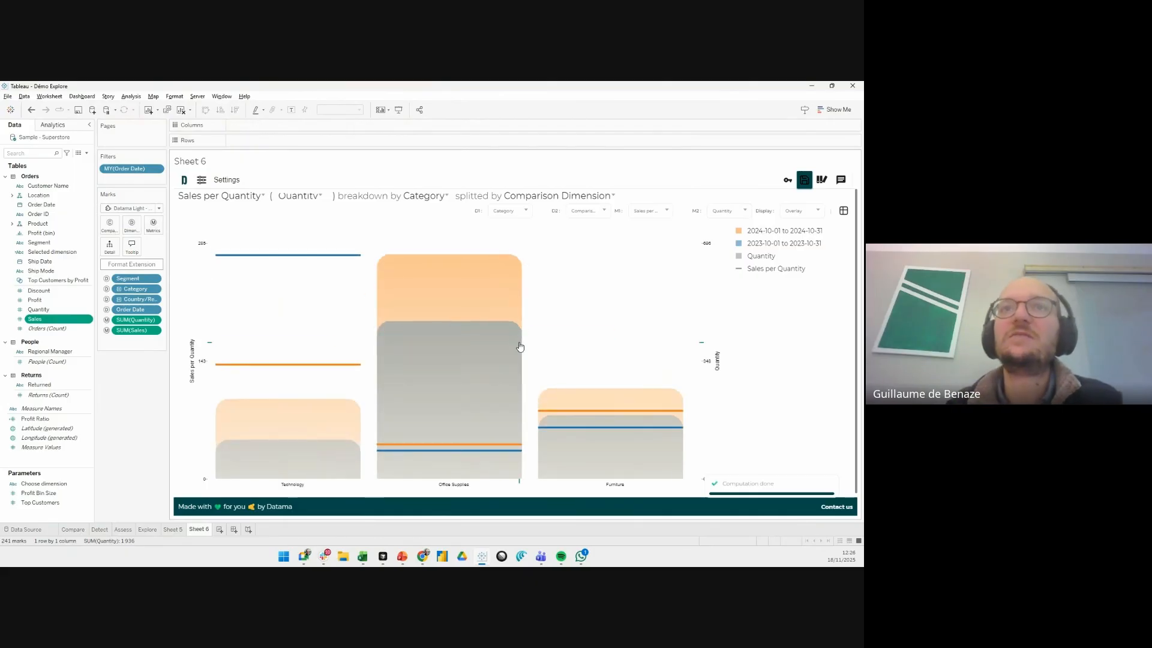
{"action": "left_click", "coordinate": [717, 214]}
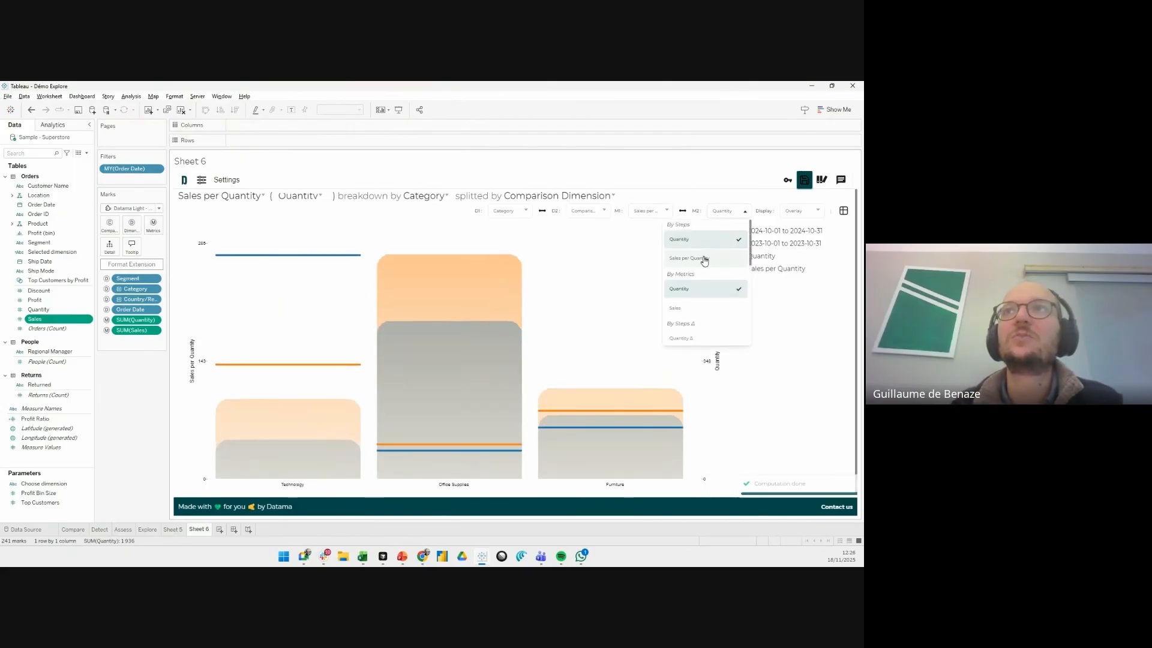
{"action": "left_click", "coordinate": [804, 211]}
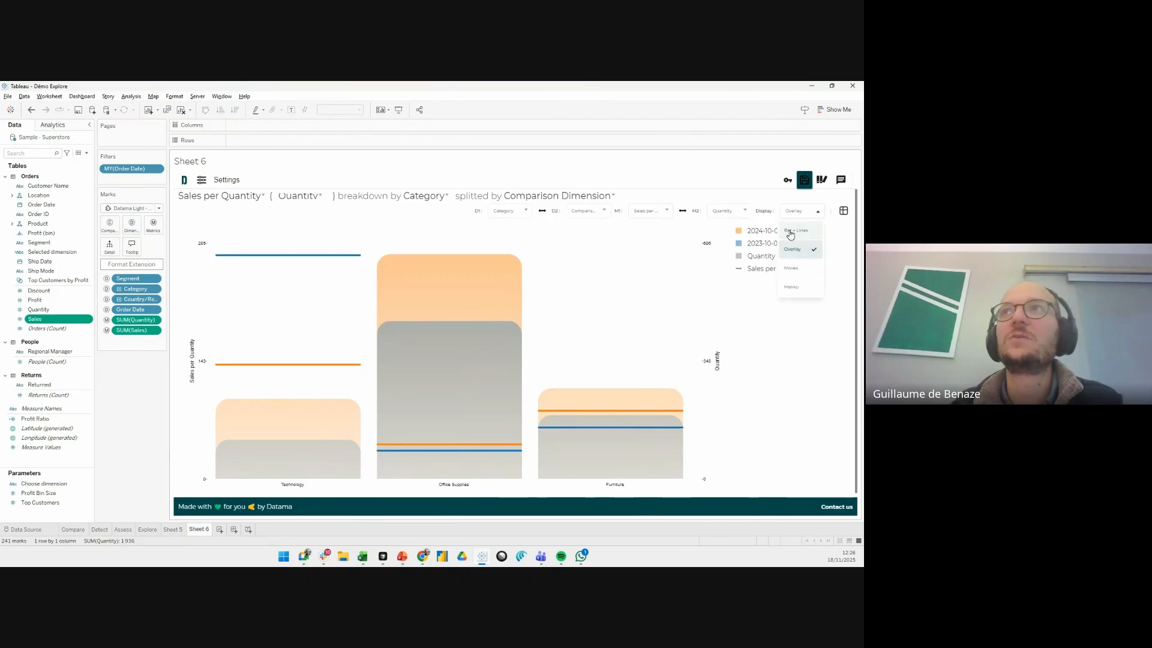
{"action": "left_click", "coordinate": [790, 233]}
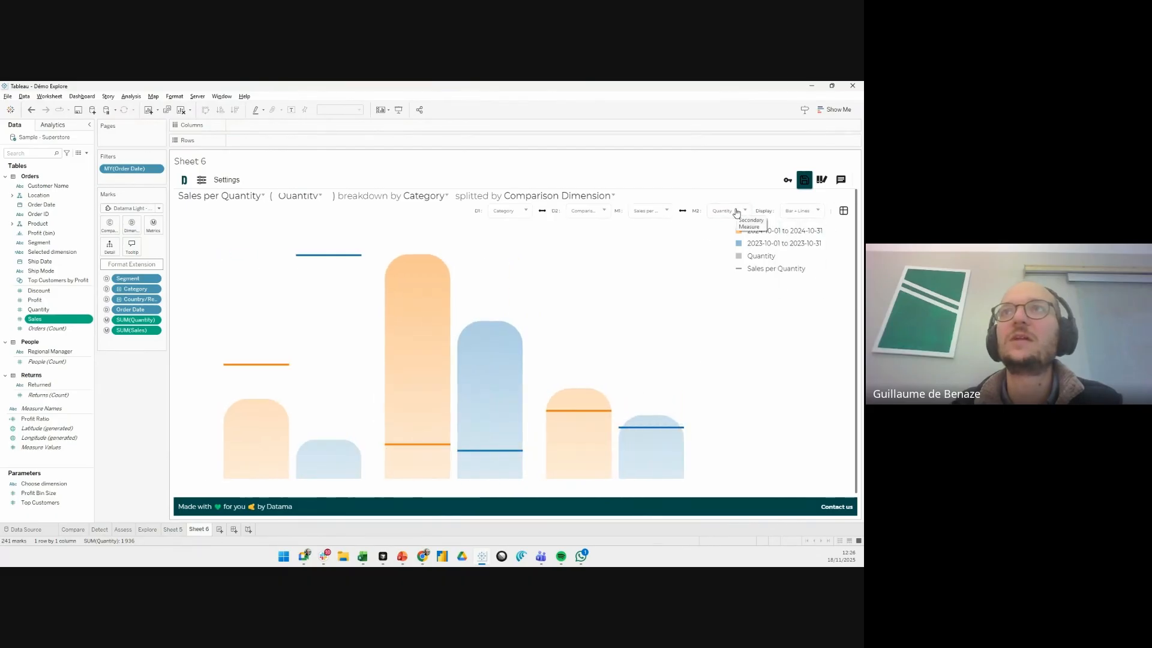
- Set the secondary metric M2 to Sales per Quantity Δ for the Category breakdown and inspect the variation bars
{"action": "left_click", "coordinate": [737, 213]}
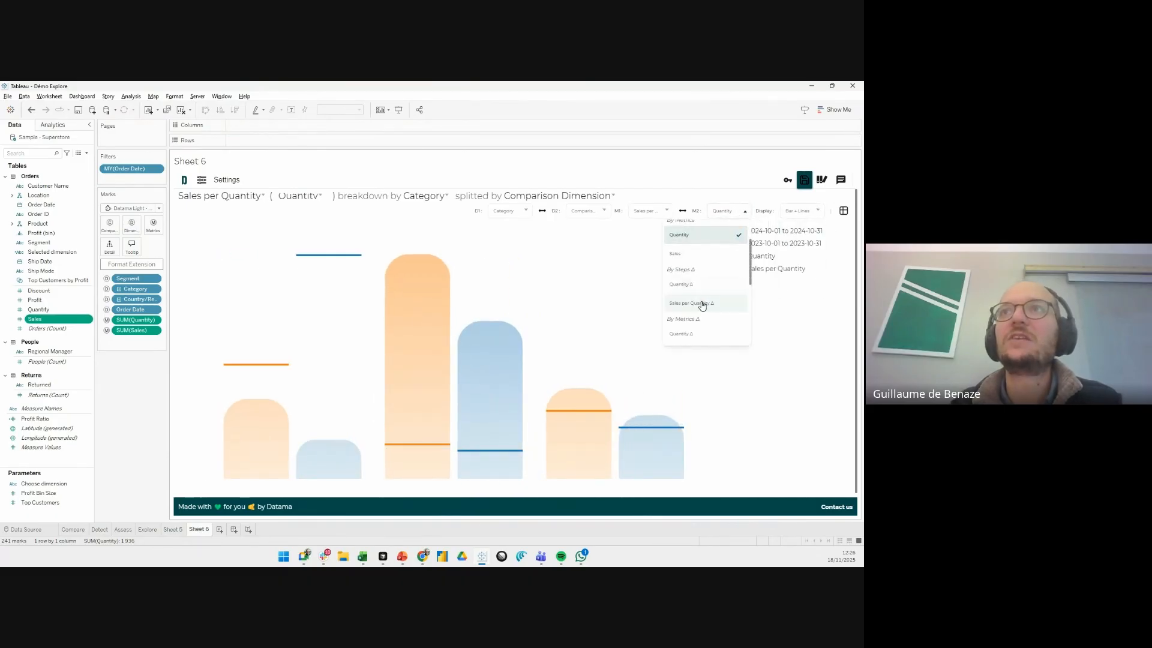
{"action": "left_click", "coordinate": [702, 305]}
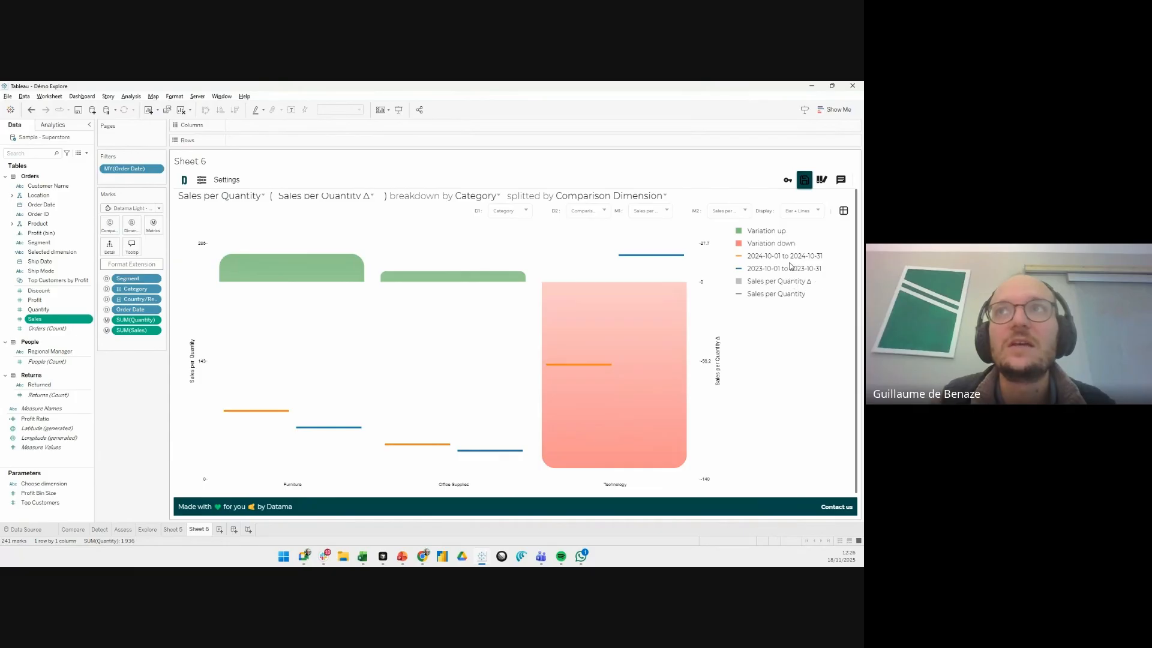
{"action": "mouse_move", "coordinate": [285, 276]}
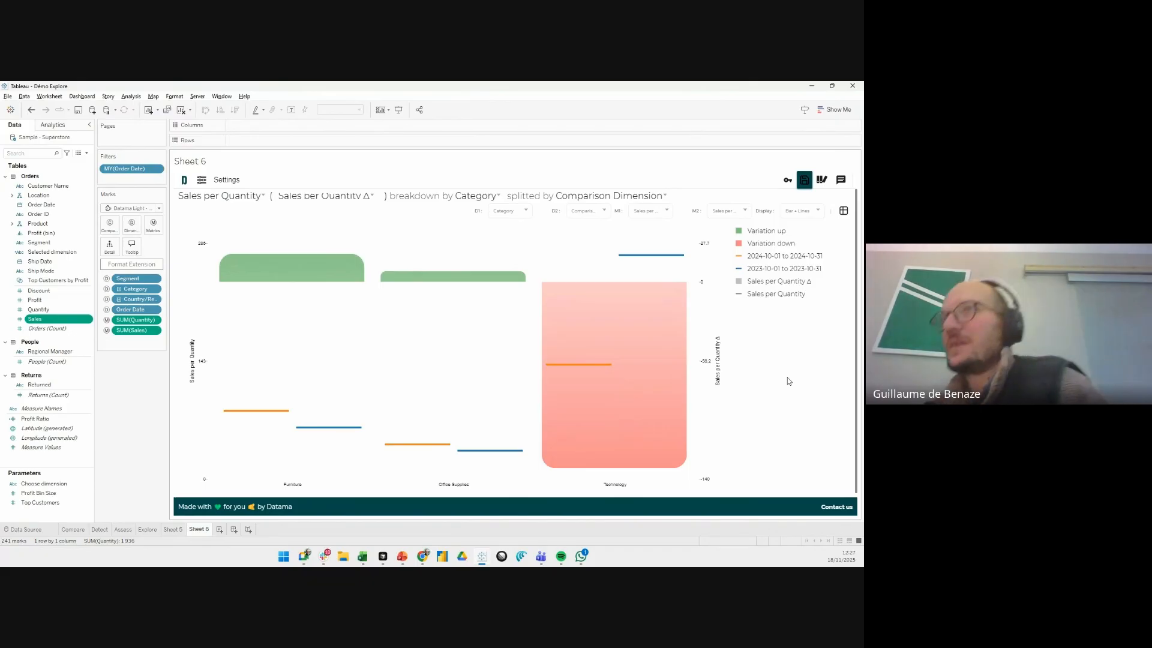
- Set the secondary metric M2 to Quantity and the secondary dimension D2 to Segment
{"action": "left_click", "coordinate": [806, 214]}
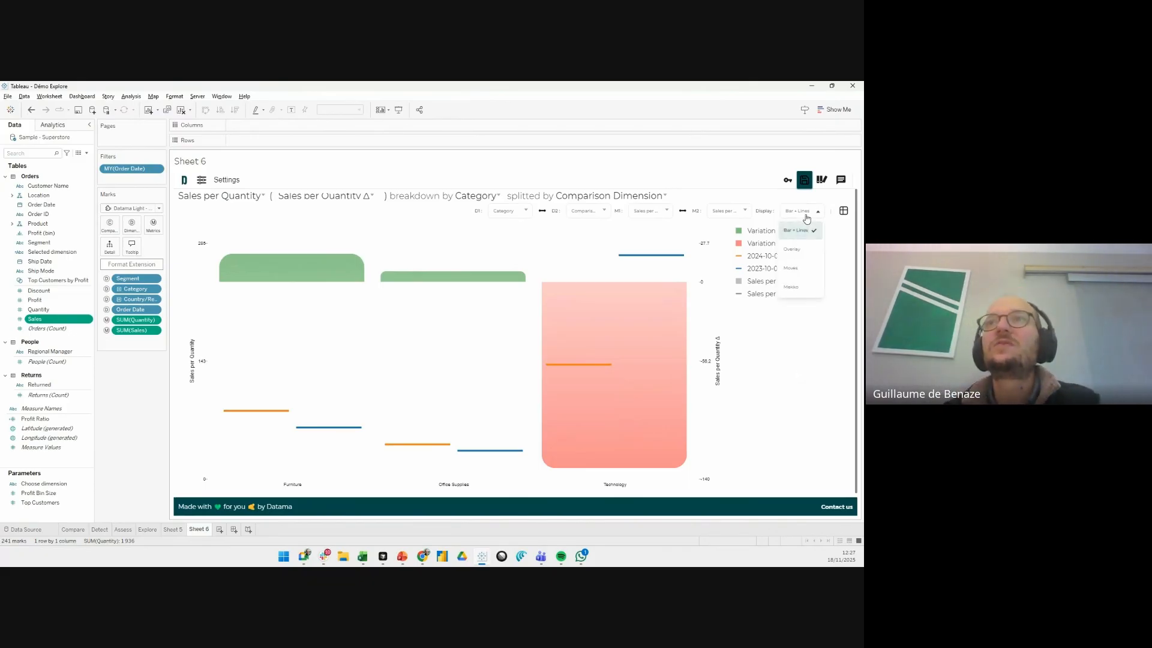
{"action": "left_click", "coordinate": [738, 214]}
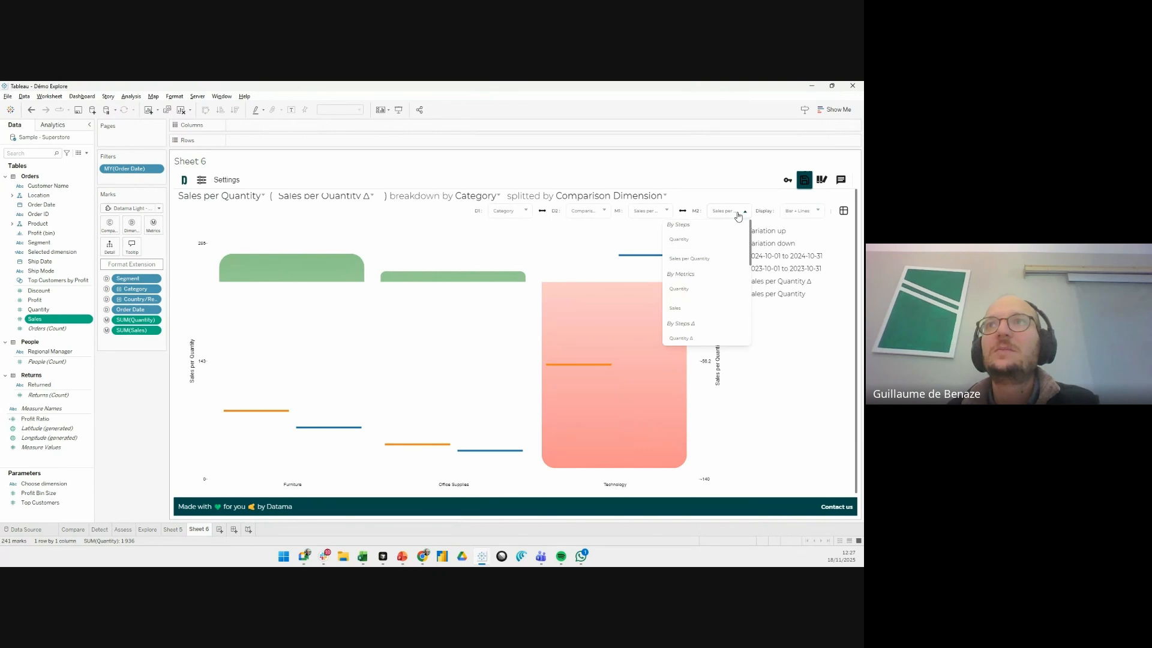
{"action": "left_click", "coordinate": [703, 237]}
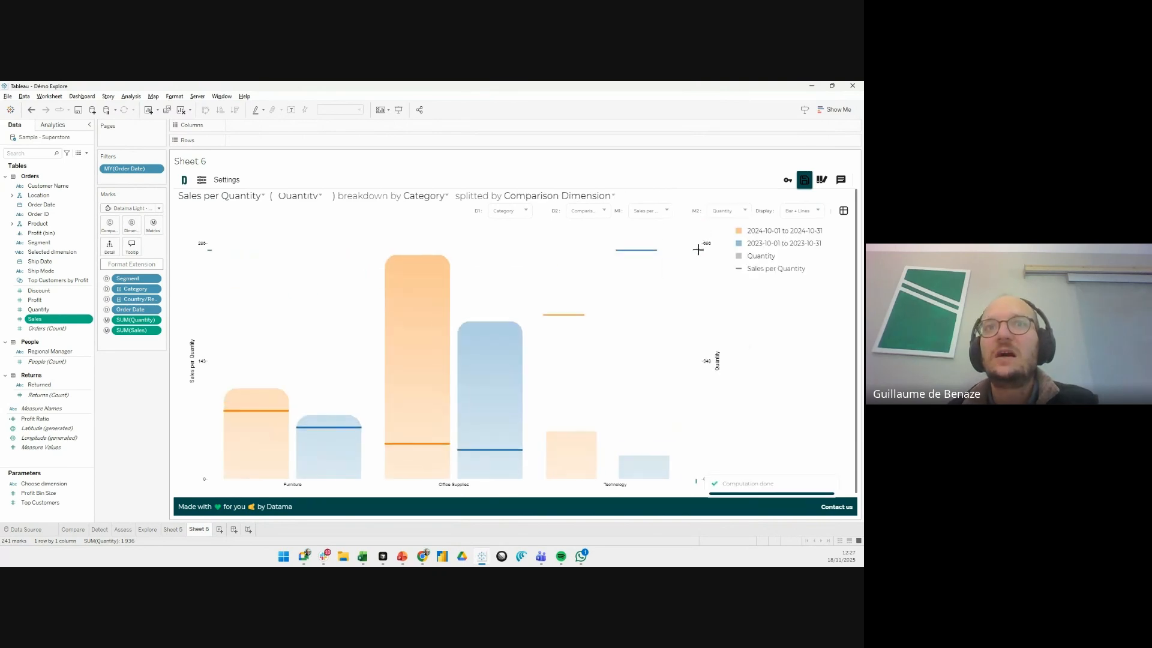
{"action": "left_click", "coordinate": [602, 219]}
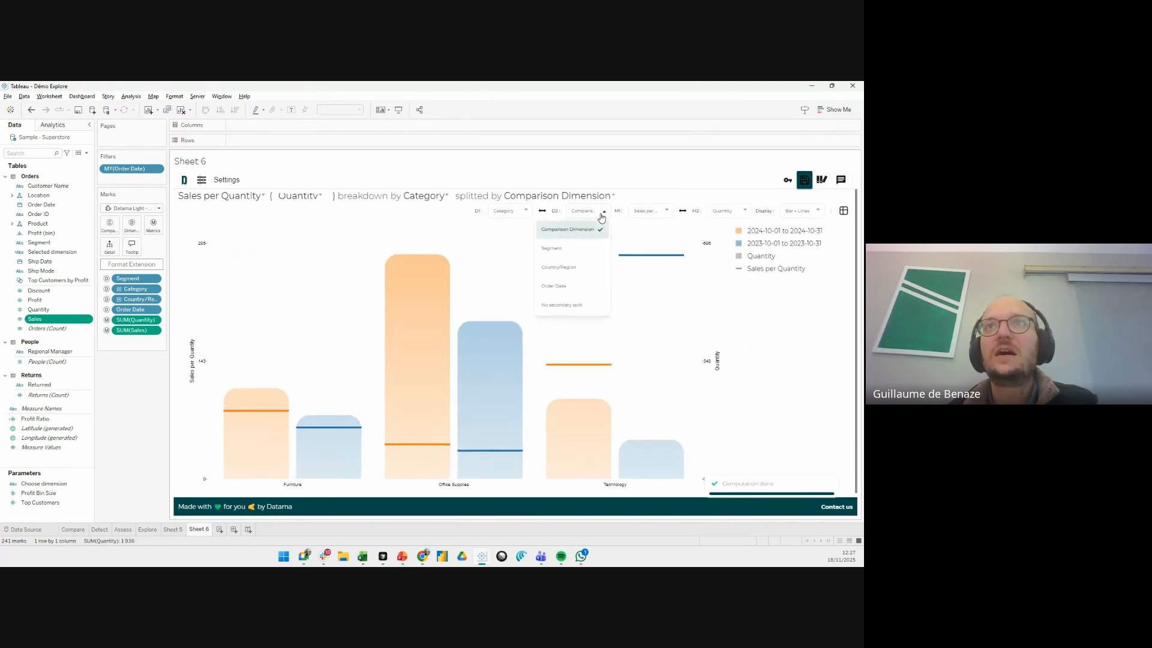
{"action": "left_click", "coordinate": [576, 248]}
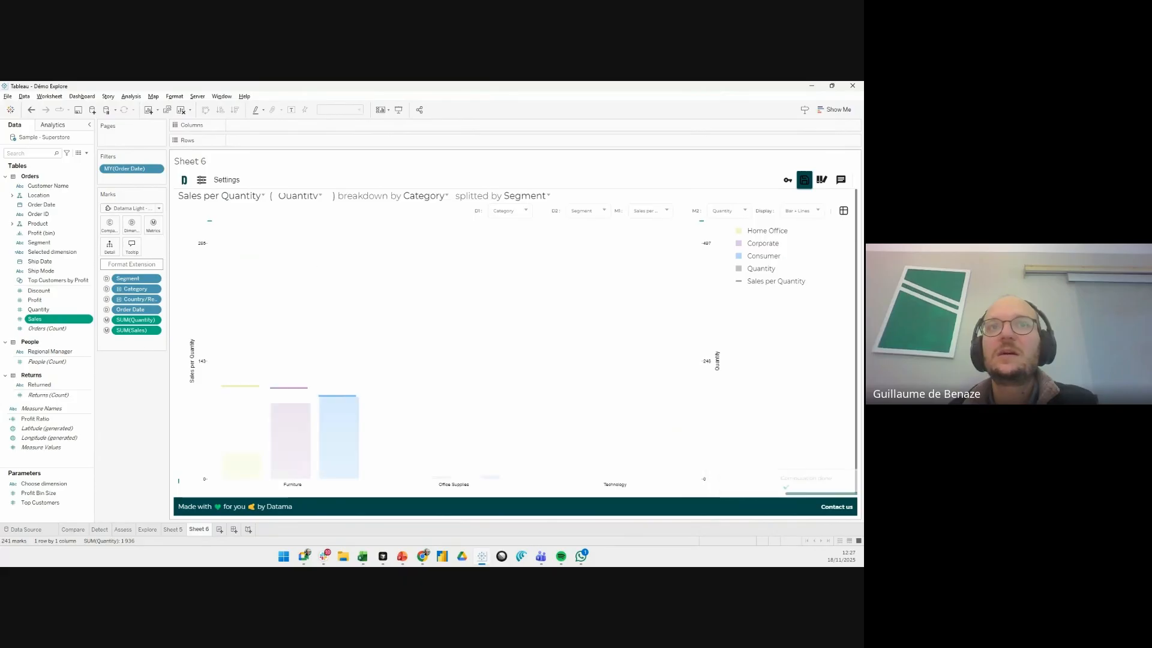
- Set the chart display to Mekko and inspect the Home Office segment in the Furniture row
{"action": "left_click", "coordinate": [802, 215]}
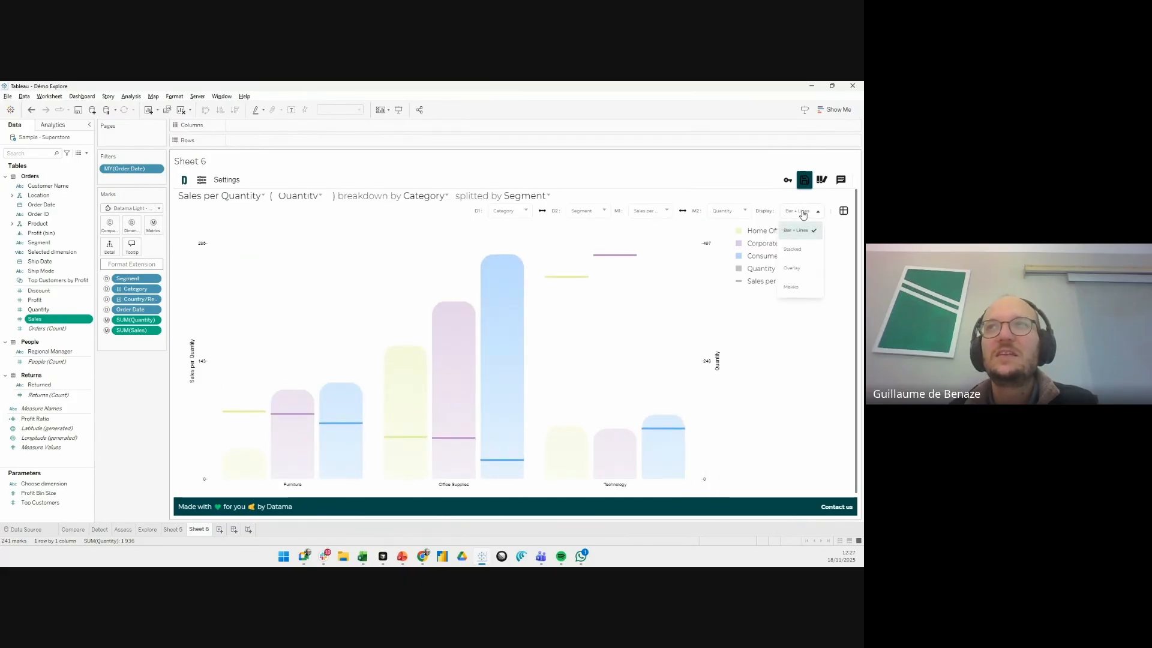
{"action": "left_click", "coordinate": [792, 288]}
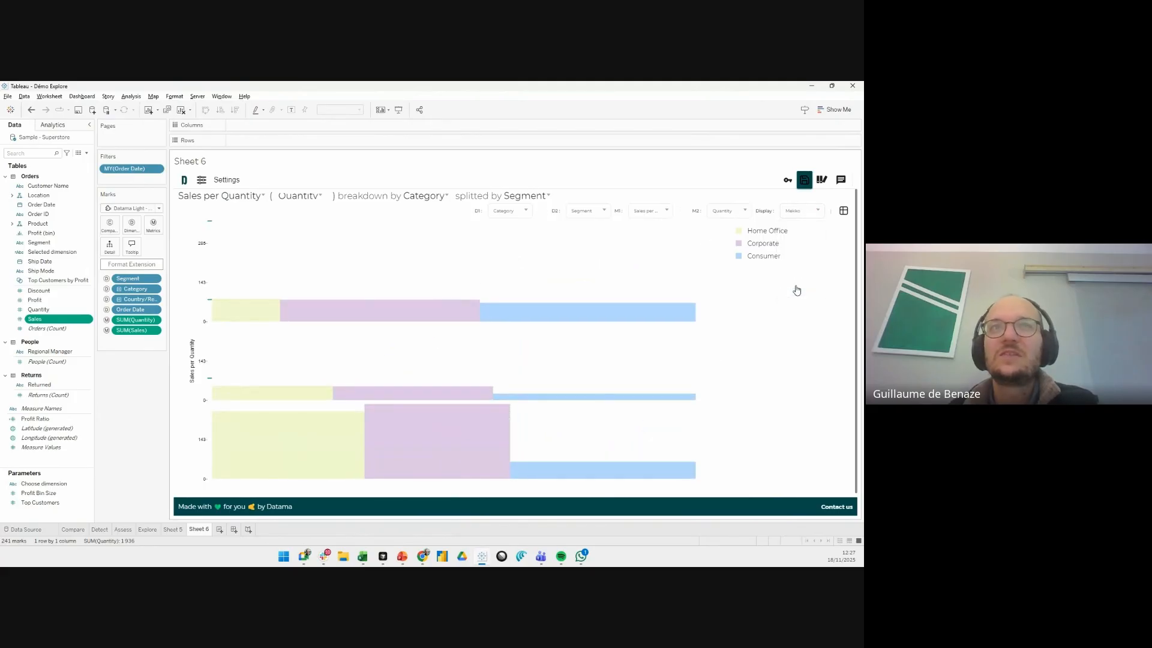
{"action": "mouse_move", "coordinate": [689, 216]}
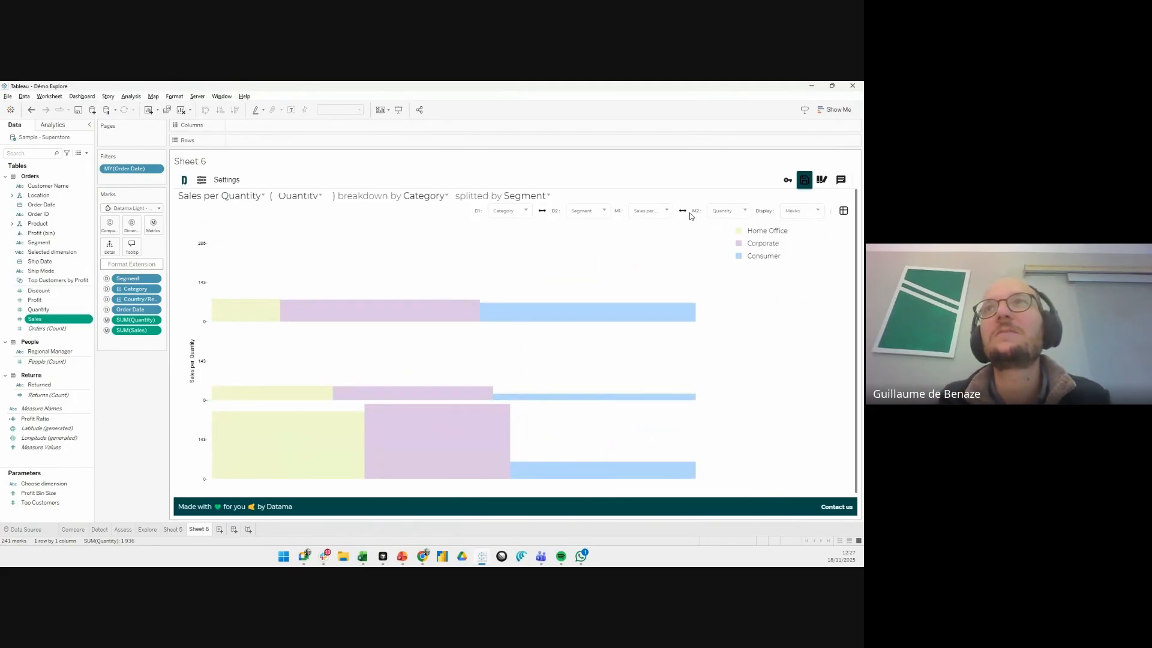
{"action": "left_click", "coordinate": [687, 215]}
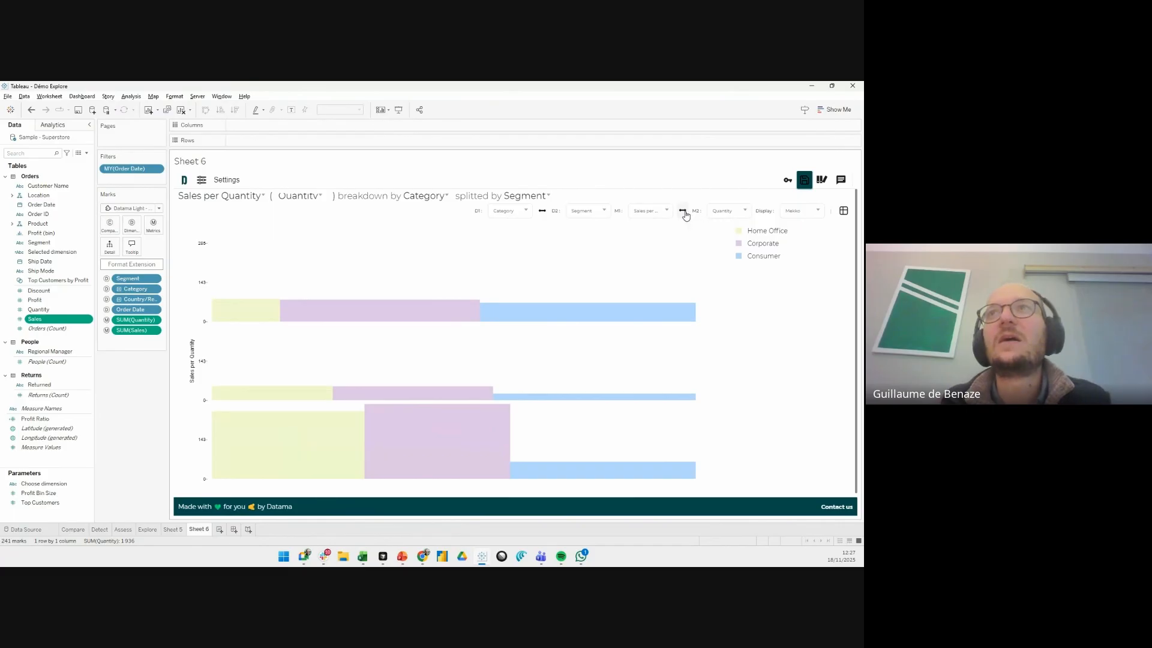
{"action": "left_click", "coordinate": [683, 213]}
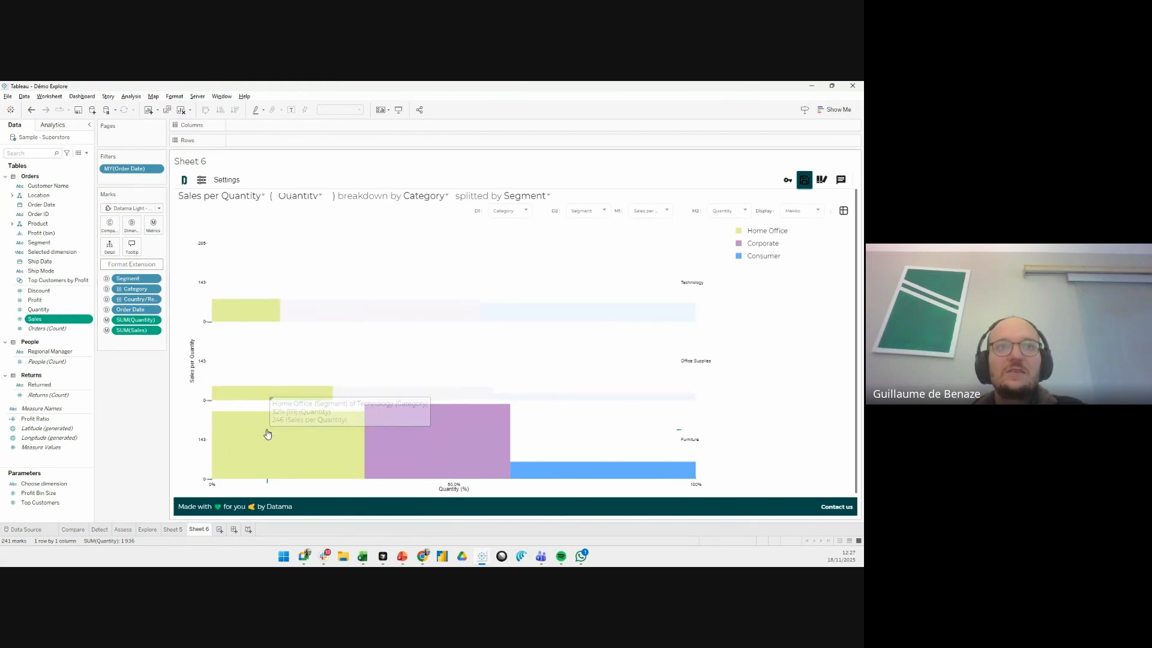
{"action": "mouse_move", "coordinate": [266, 442]}
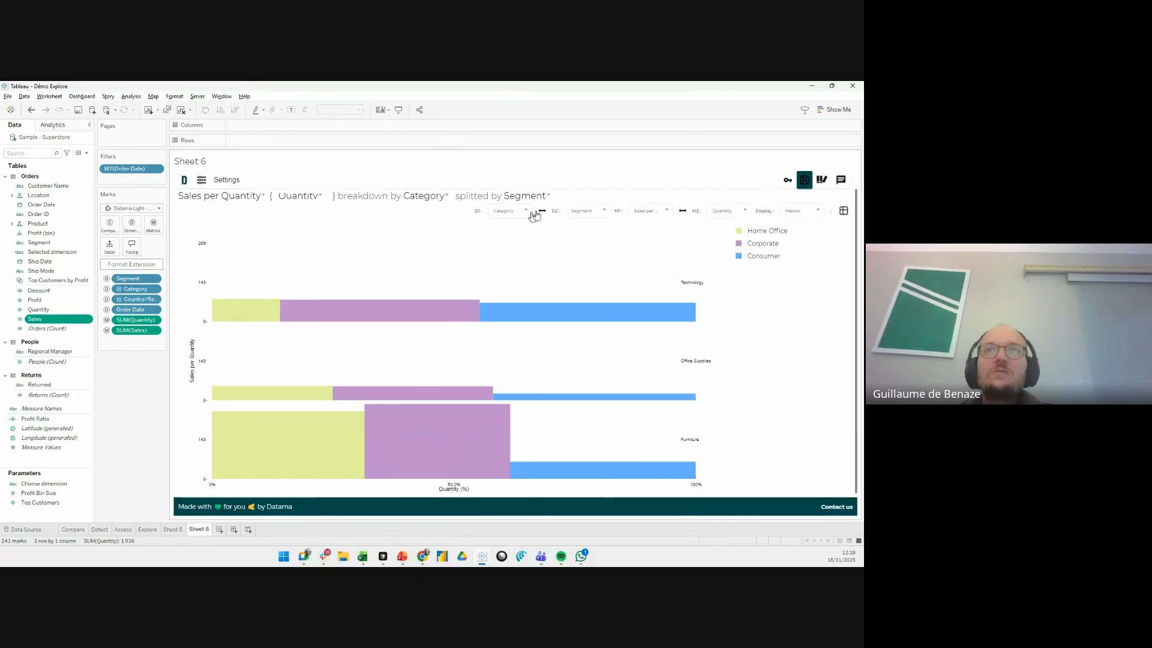
- Set the secondary dimension D2 to Comparison Dimension and swap it with the primary dimension Category
{"action": "left_click", "coordinate": [577, 213]}
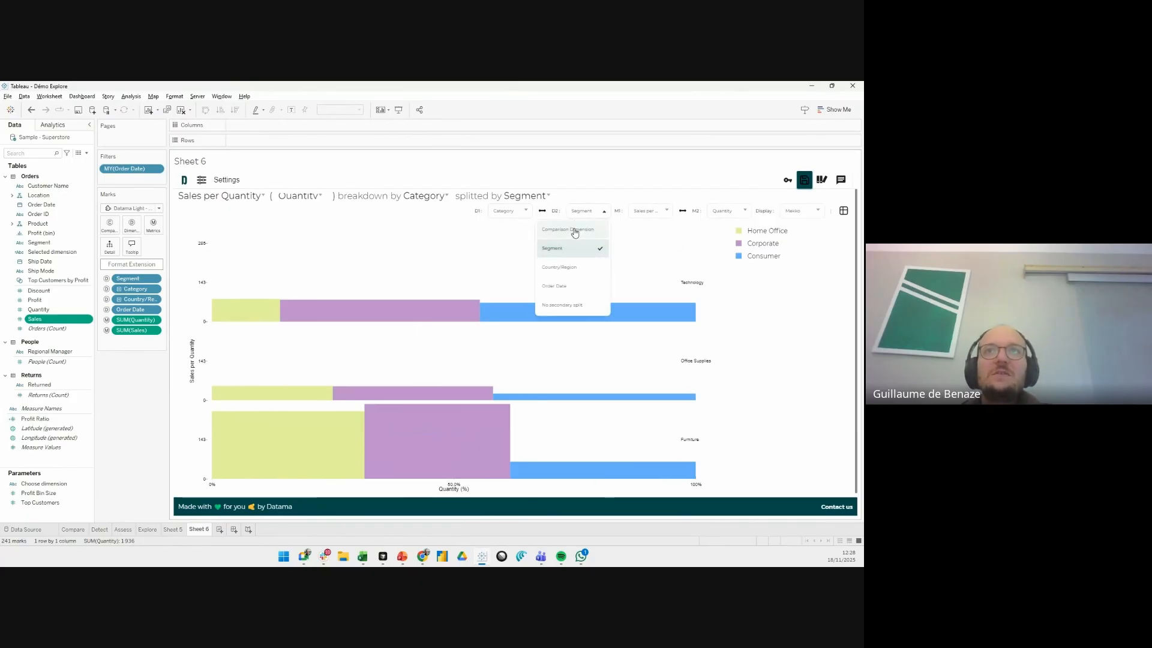
{"action": "left_click", "coordinate": [571, 229]}
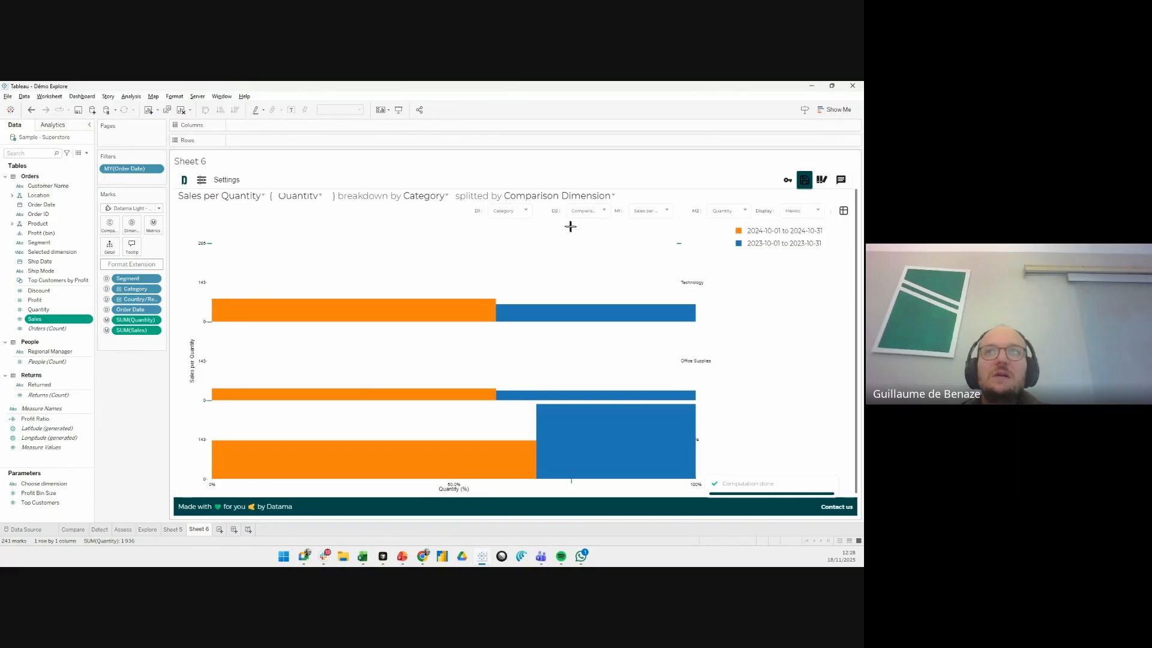
{"action": "left_click", "coordinate": [543, 212]}
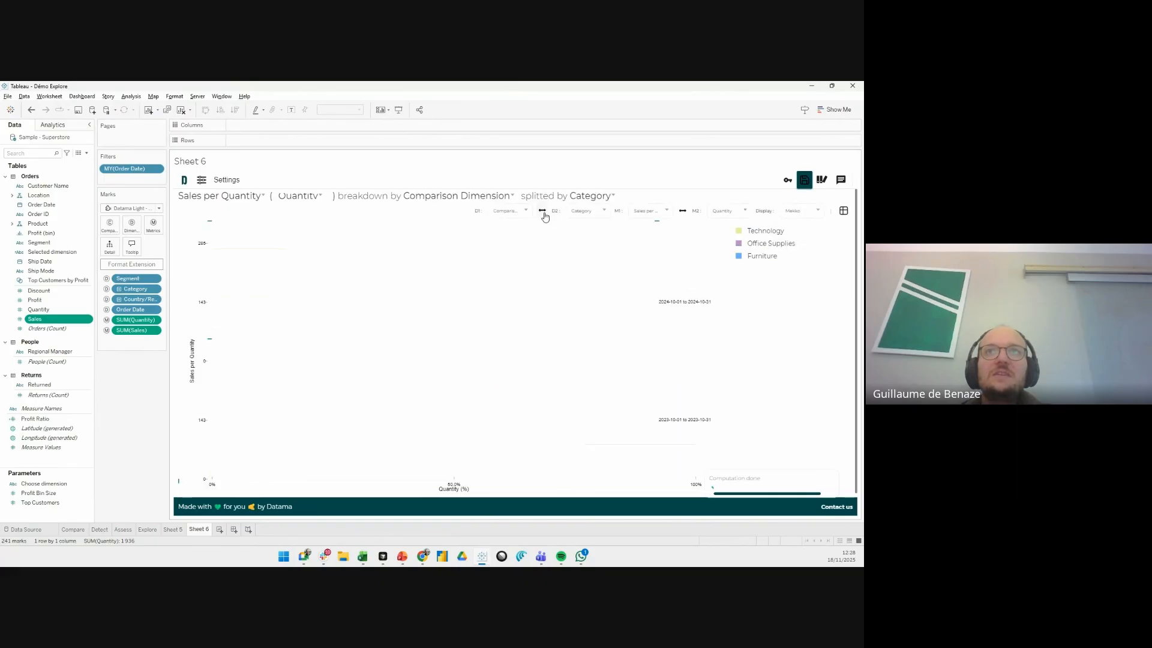
- Set the chart display to Moves, swapping metrics M1 and M2 and back to inspect the category arrows
{"action": "left_click", "coordinate": [801, 211]}
{"action": "left_click", "coordinate": [792, 268]}
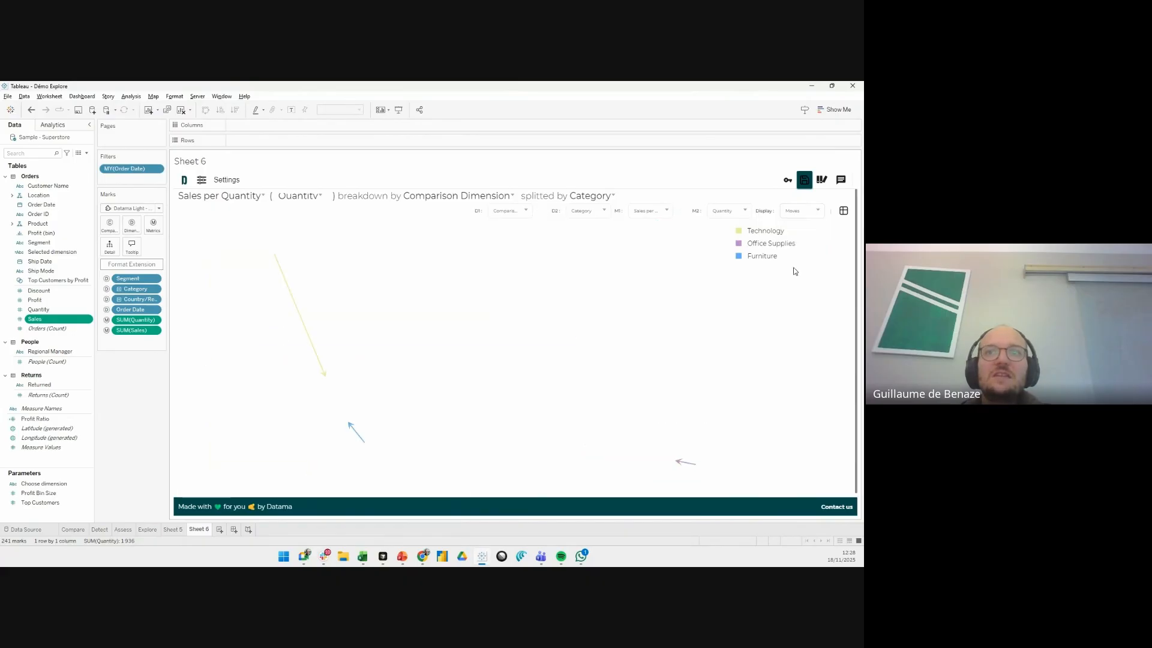
{"action": "left_click", "coordinate": [683, 211]}
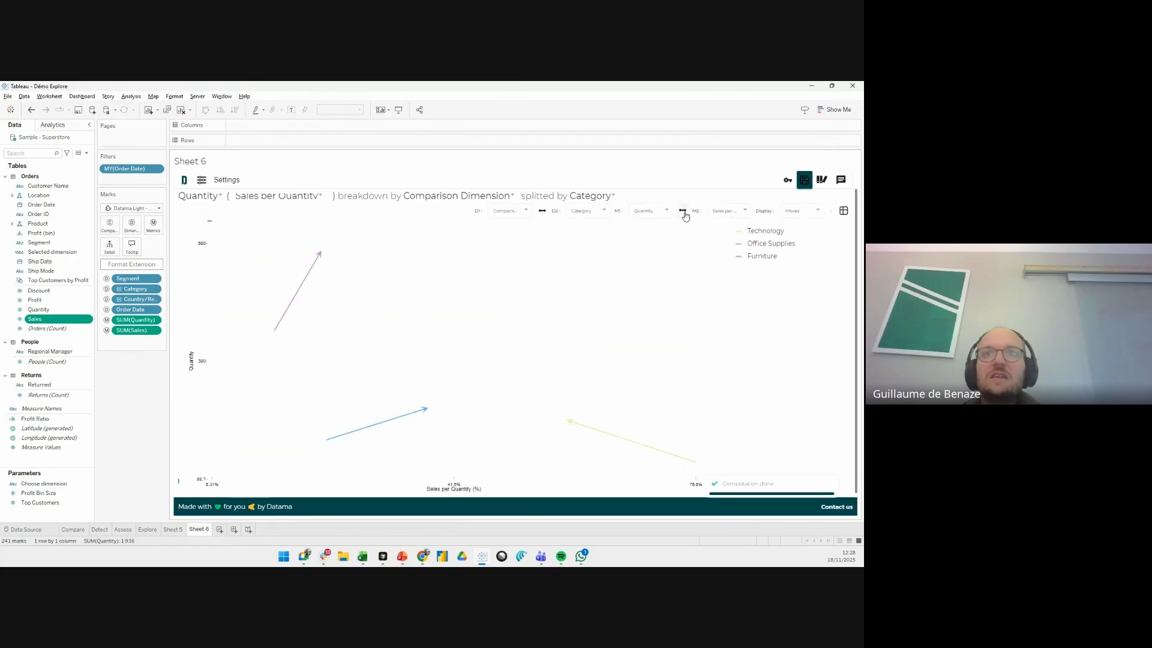
{"action": "left_click", "coordinate": [684, 214]}
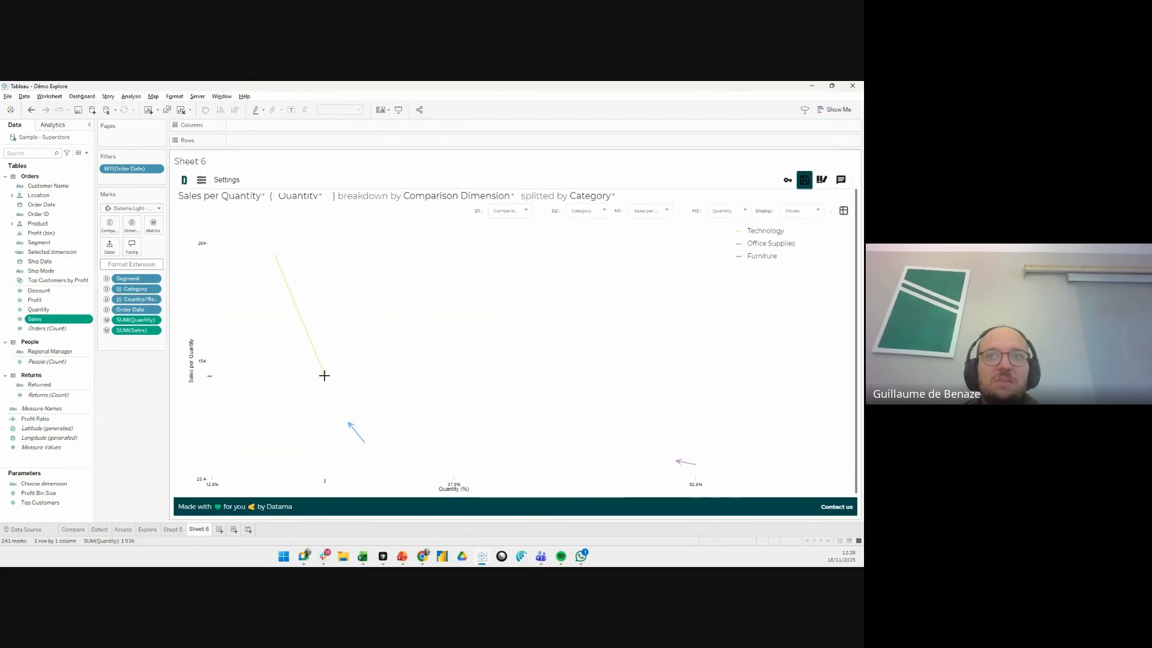
{"action": "mouse_move", "coordinate": [324, 377]}
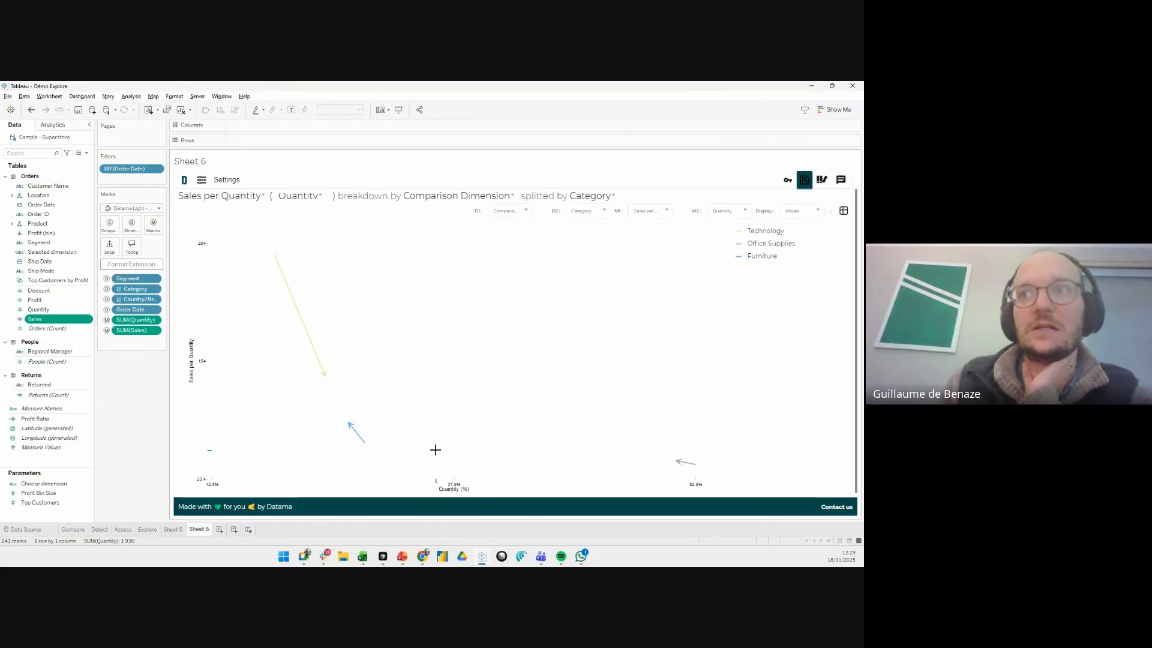
- Save the extension's configuration and turn off Edit mode in the Datama extension settings
{"action": "left_click", "coordinate": [804, 179]}
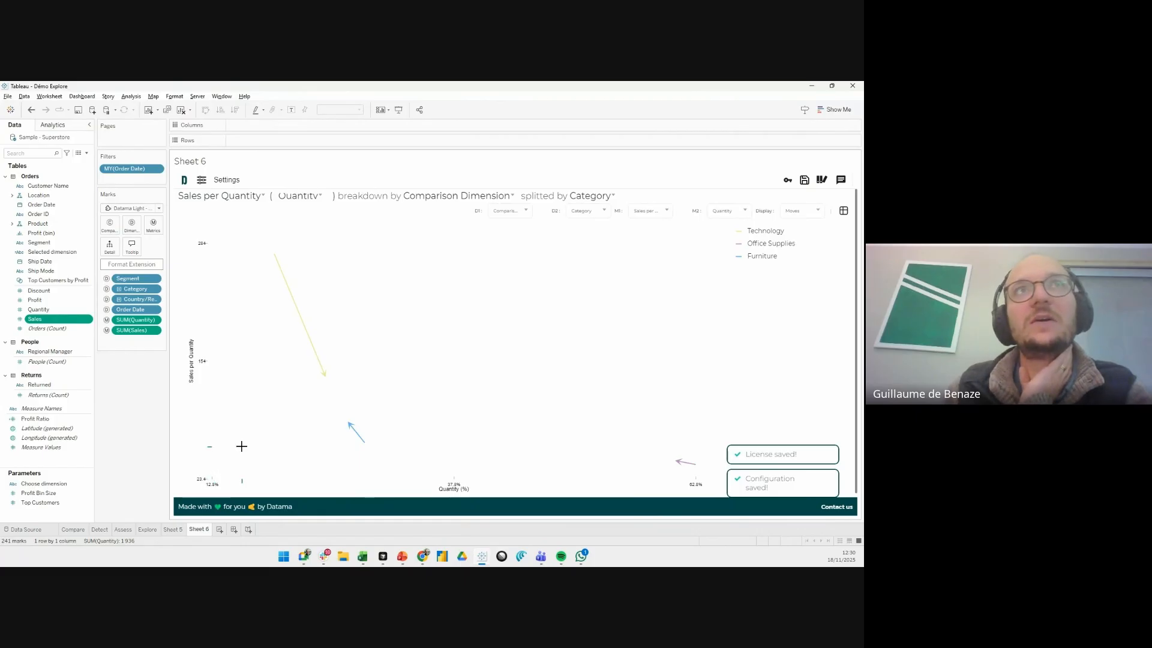
{"action": "left_click", "coordinate": [130, 264]}
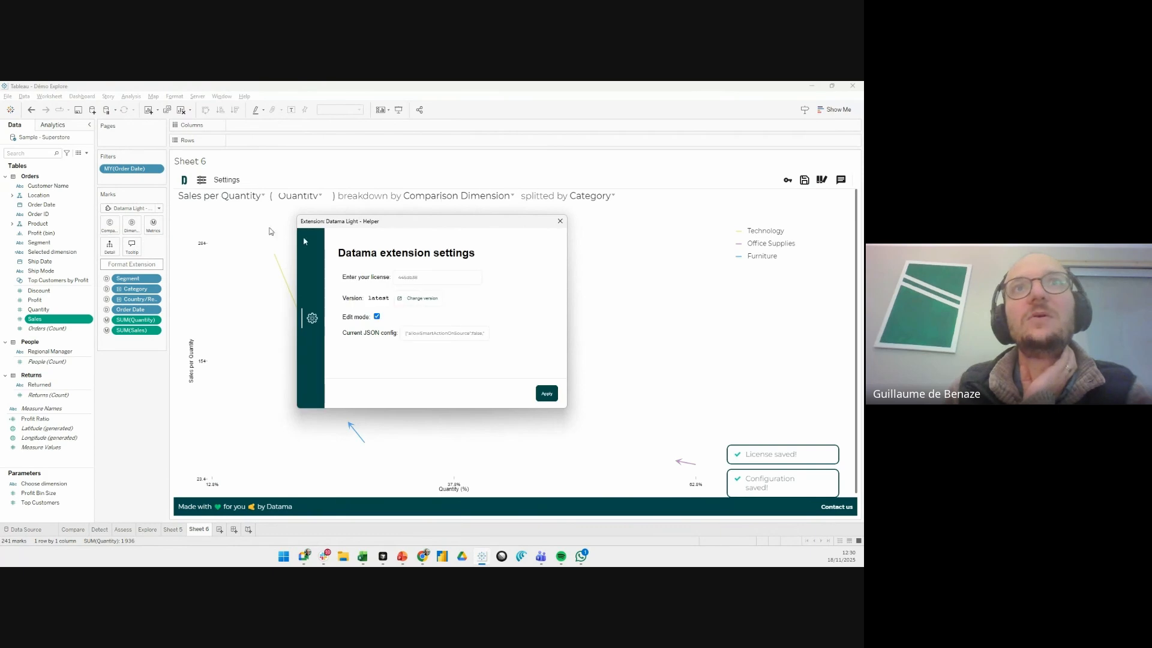
{"action": "left_click", "coordinate": [378, 316]}
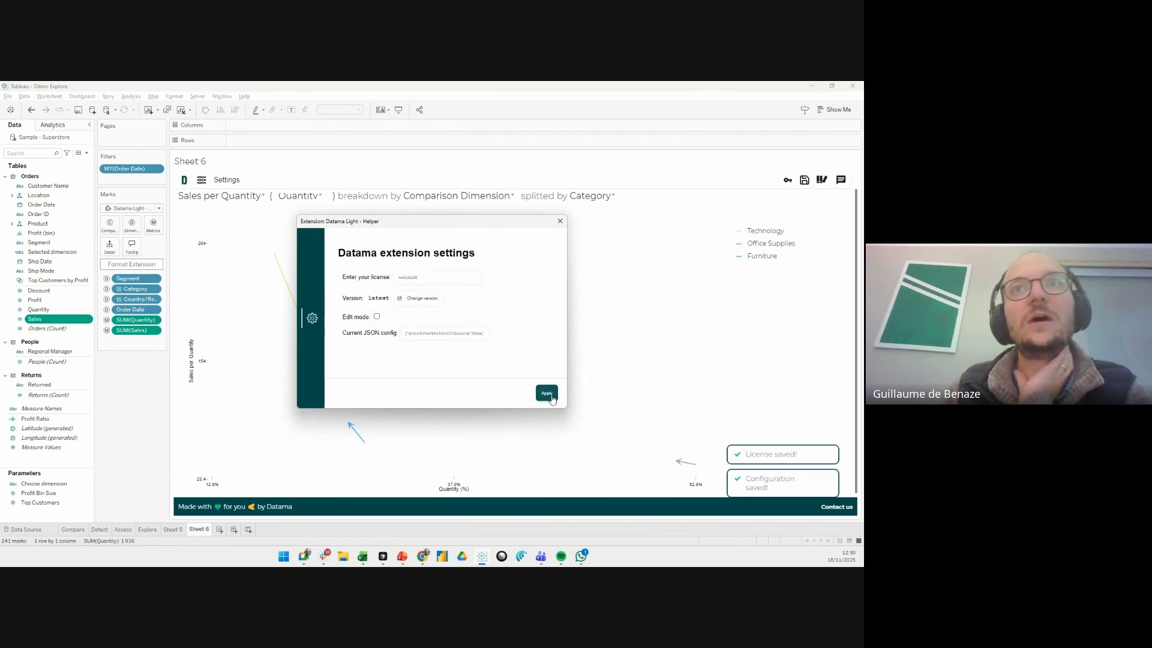
{"action": "left_click", "coordinate": [546, 393]}
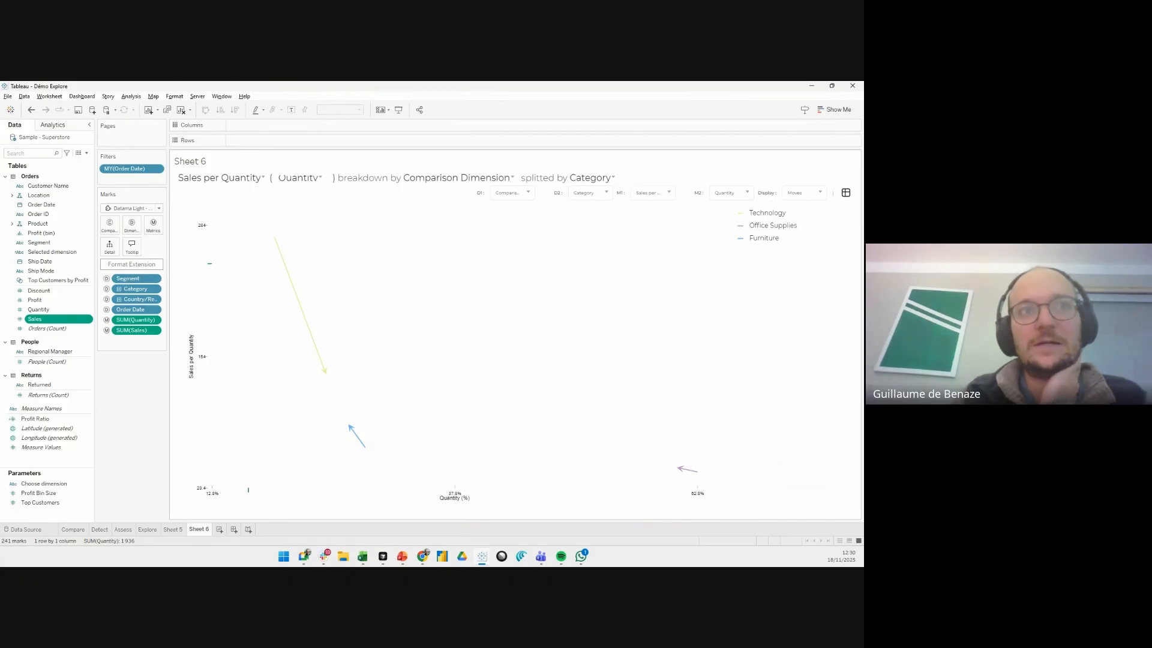
- Switch to Chrome and open the Helper page of the Light Feature Review report in Looker Studio
{"action": "left_click", "coordinate": [424, 558]}
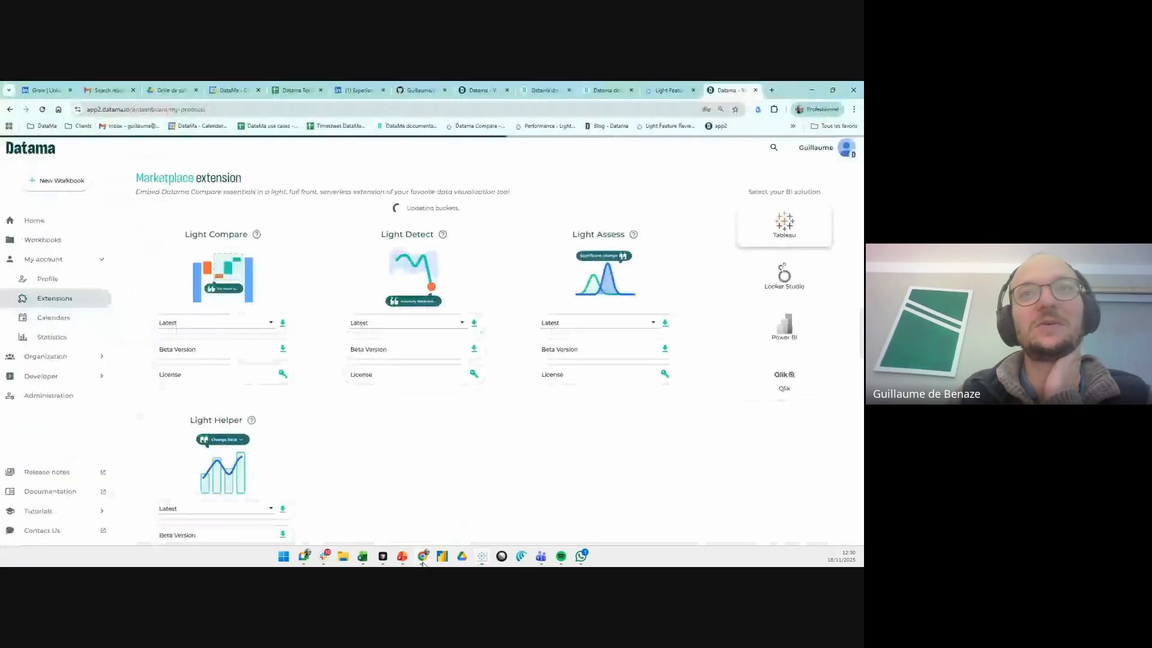
{"action": "left_click", "coordinate": [678, 93]}
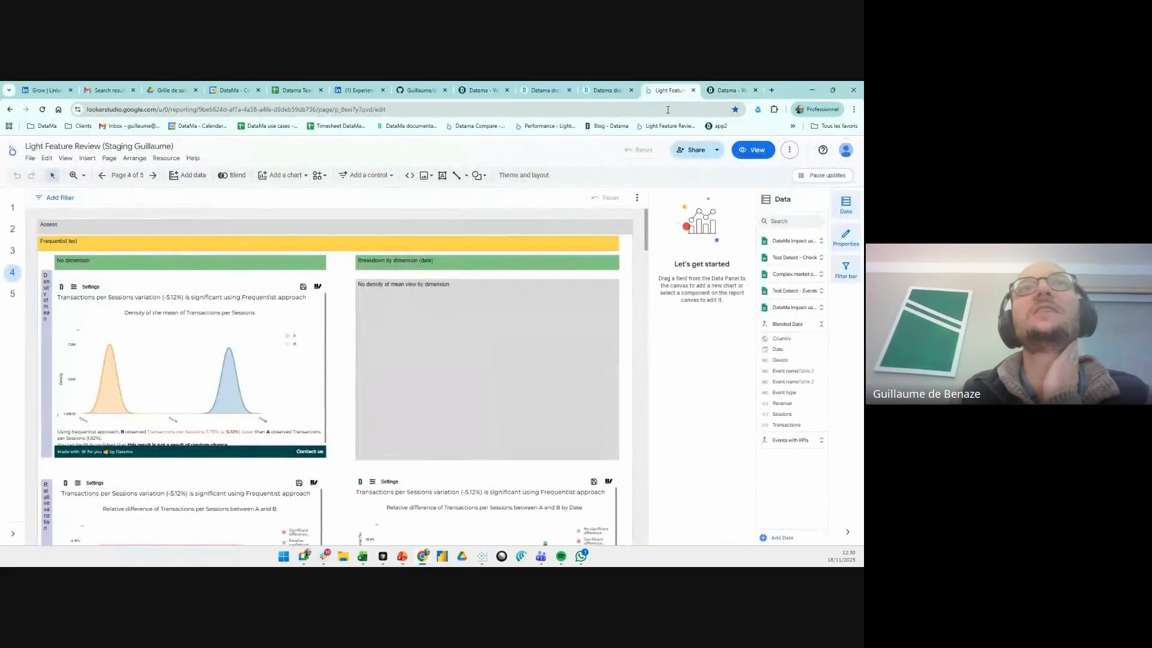
{"action": "left_click", "coordinate": [128, 178]}
{"action": "left_click", "coordinate": [682, 325]}
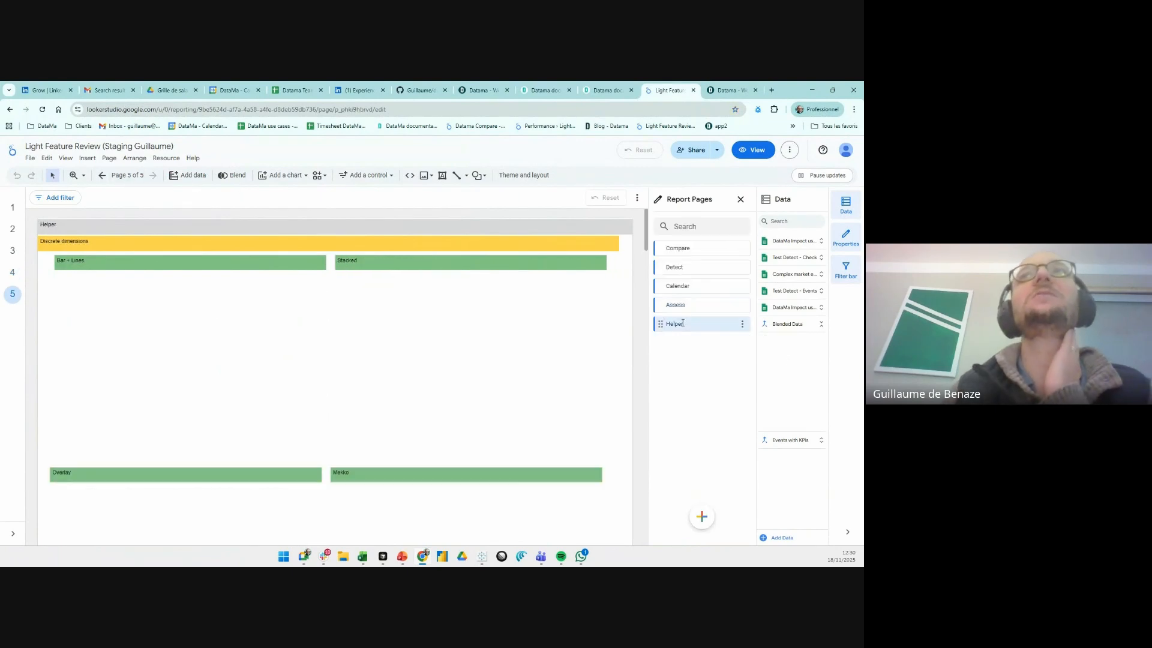
- Examine the Helper page's example charts, from the discrete dimension displays to the date comparison, delta and Moves charts
{"action": "scroll", "coordinate": [586, 315], "scroll_direction": "down", "scroll_amount": 6}
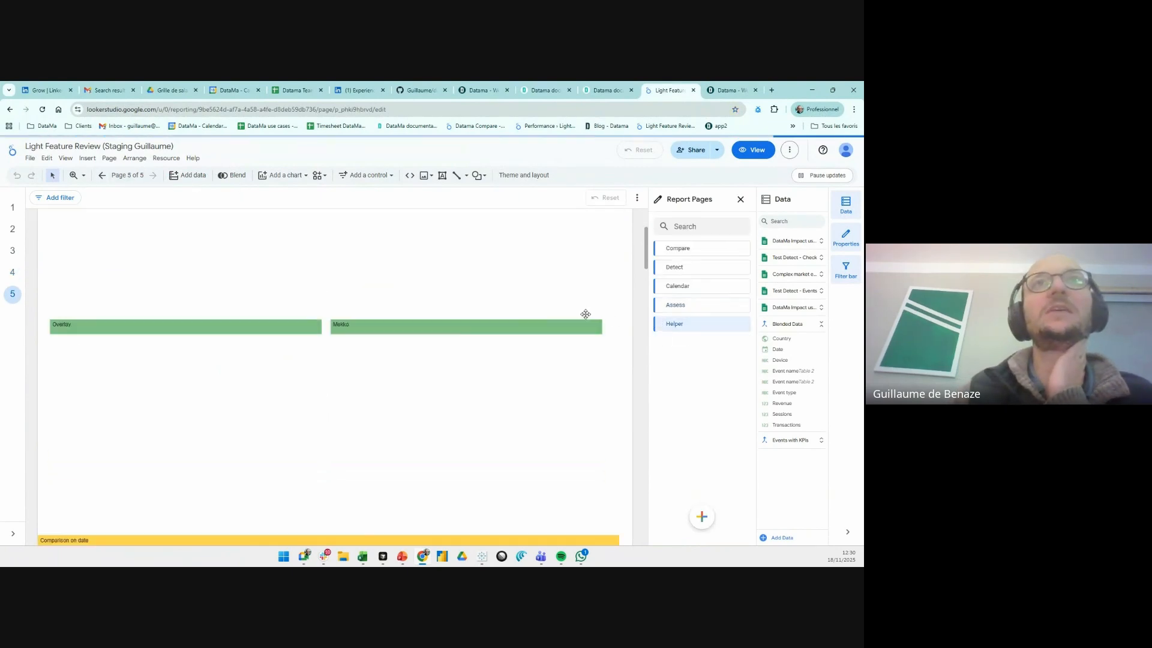
{"action": "scroll", "coordinate": [585, 314], "scroll_direction": "down", "scroll_amount": 4}
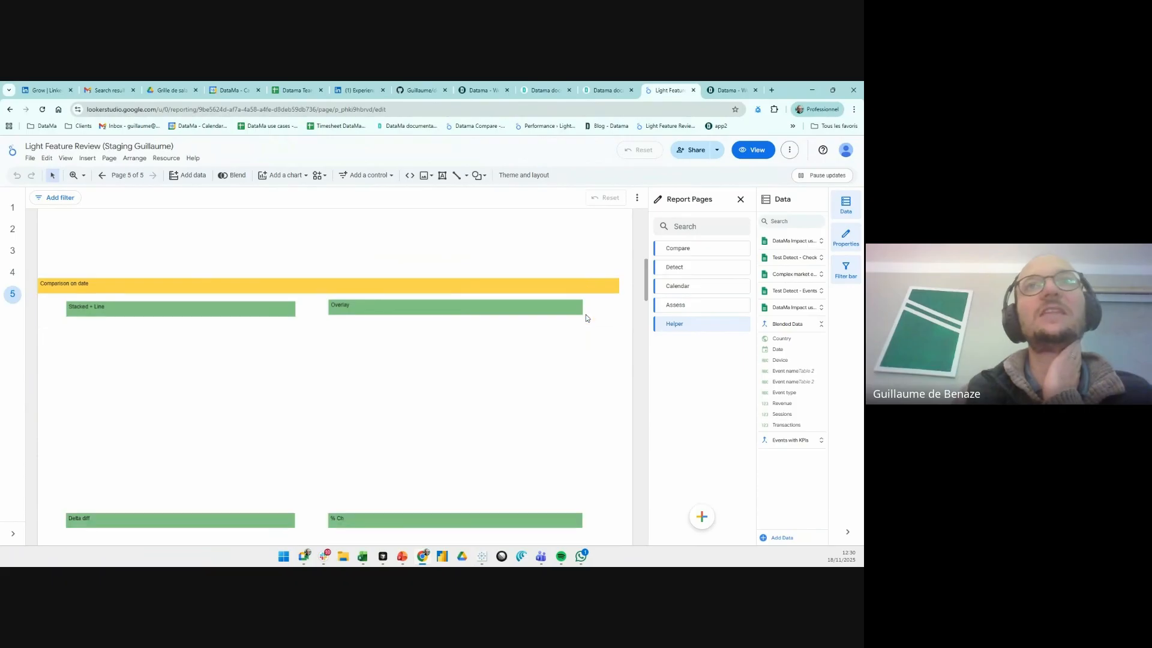
{"action": "scroll", "coordinate": [585, 315], "scroll_direction": "up", "scroll_amount": 5}
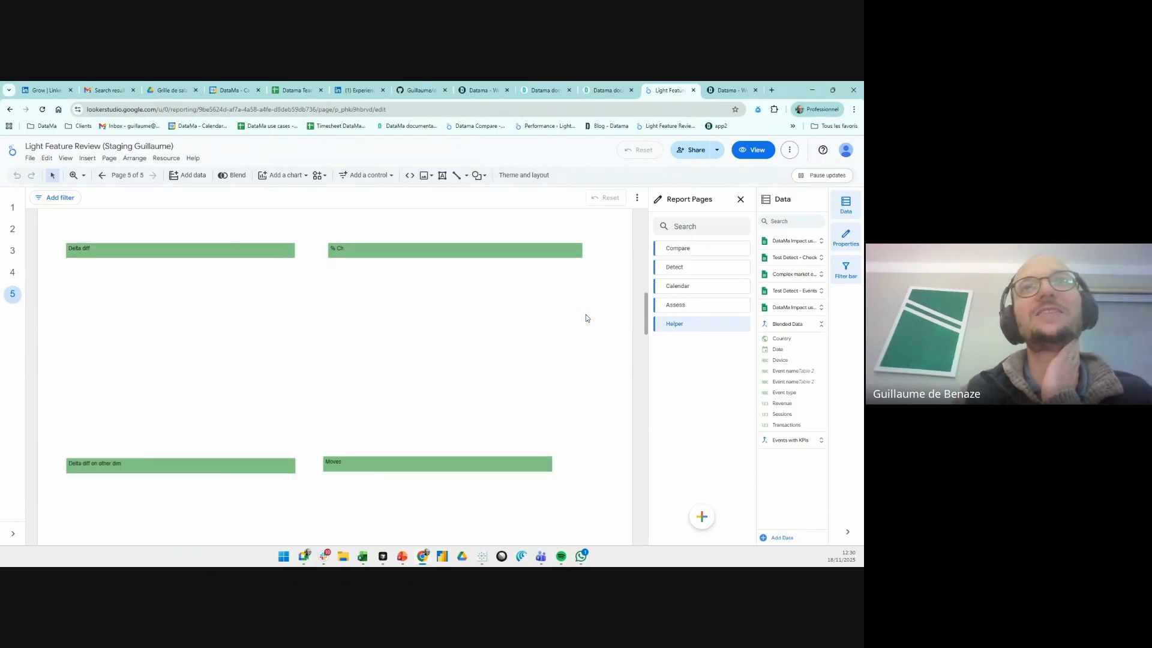
{"action": "scroll", "coordinate": [585, 315], "scroll_direction": "up", "scroll_amount": 1}
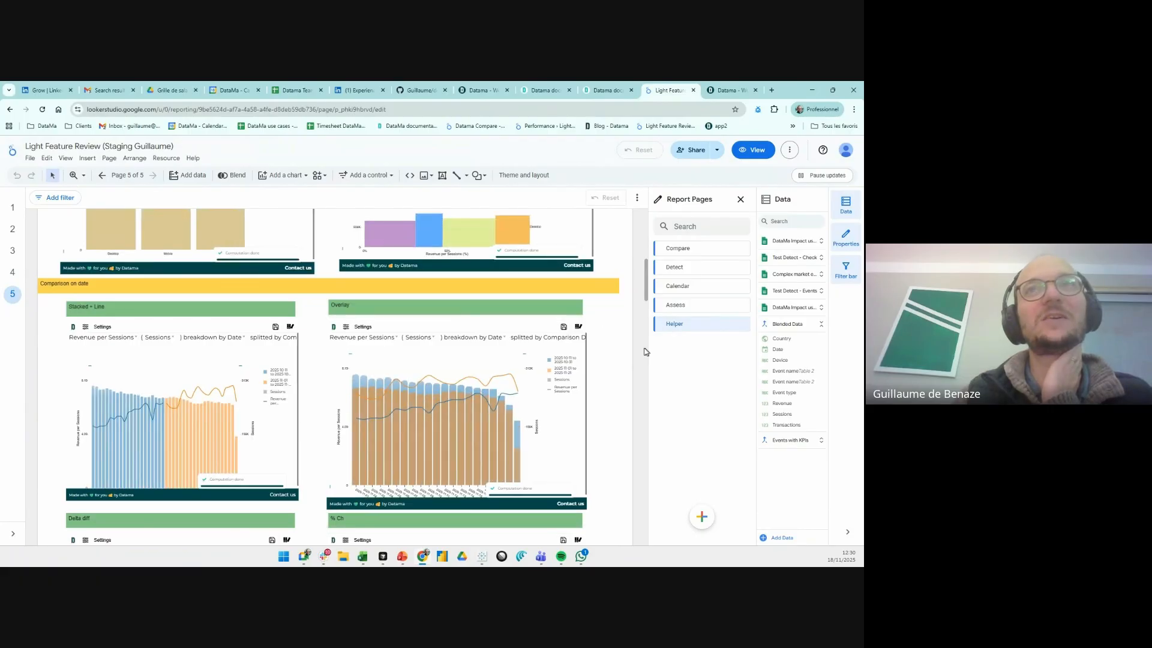
{"action": "scroll", "coordinate": [636, 353], "scroll_direction": "down", "scroll_amount": 5}
{"action": "scroll", "coordinate": [636, 352], "scroll_direction": "down", "scroll_amount": 4}
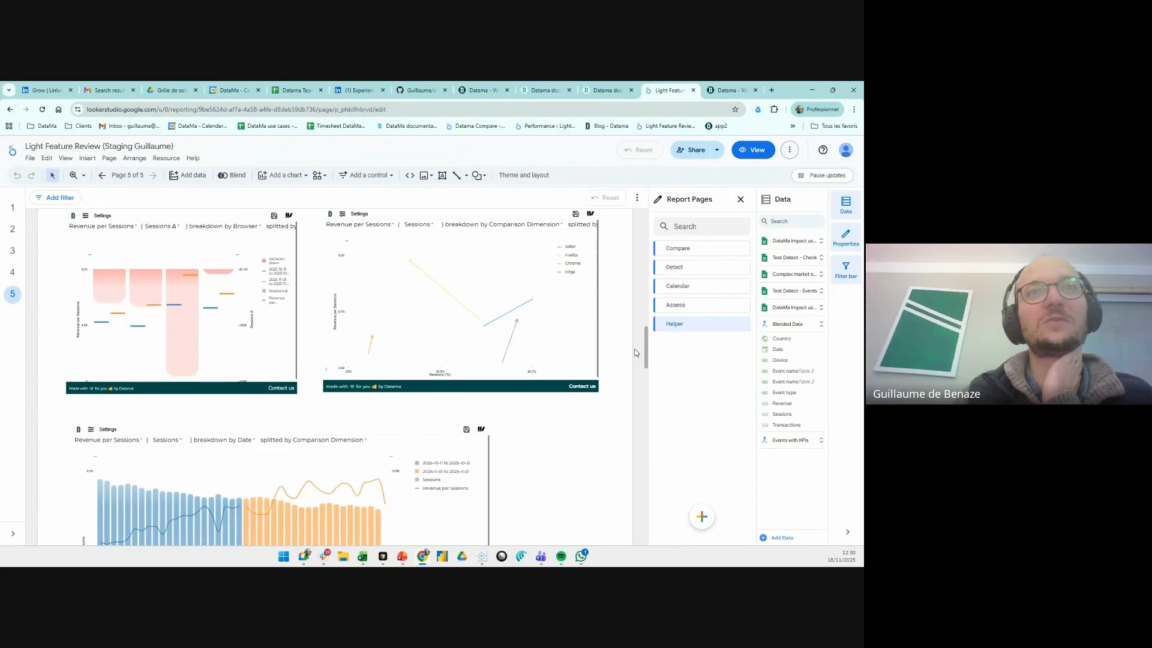
{"action": "scroll", "coordinate": [636, 353], "scroll_direction": "down", "scroll_amount": 2}
{"action": "scroll", "coordinate": [636, 353], "scroll_direction": "up", "scroll_amount": 4}
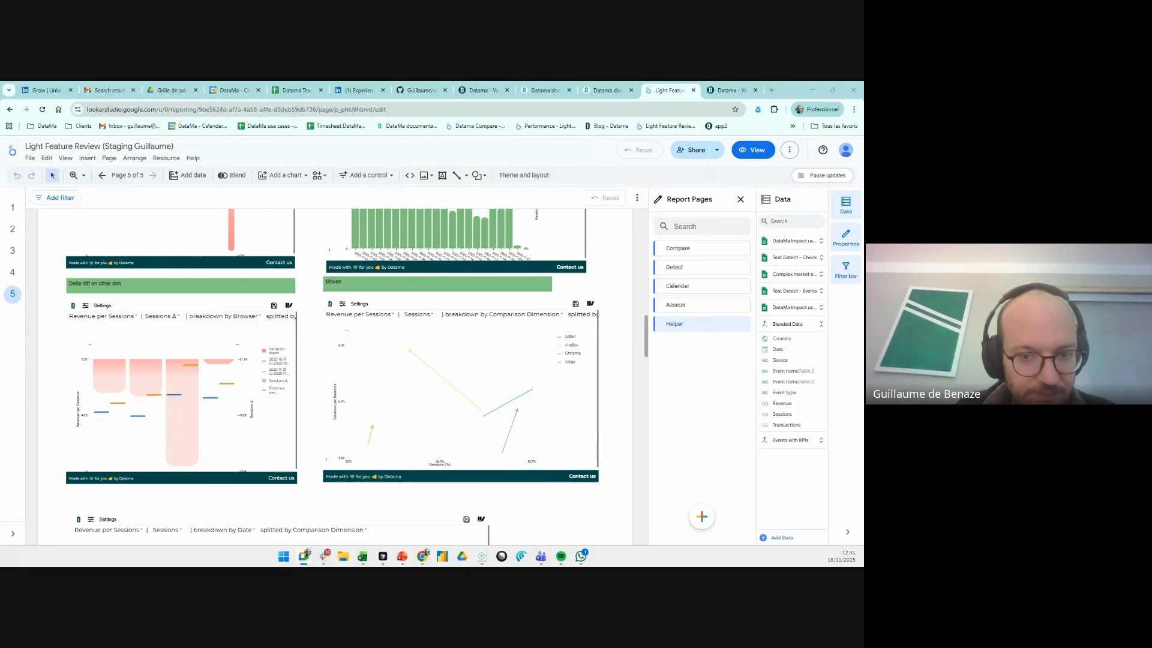
- Switch to the Datama presentation in PowerPoint
{"action": "key", "text": "alt+Tab"}
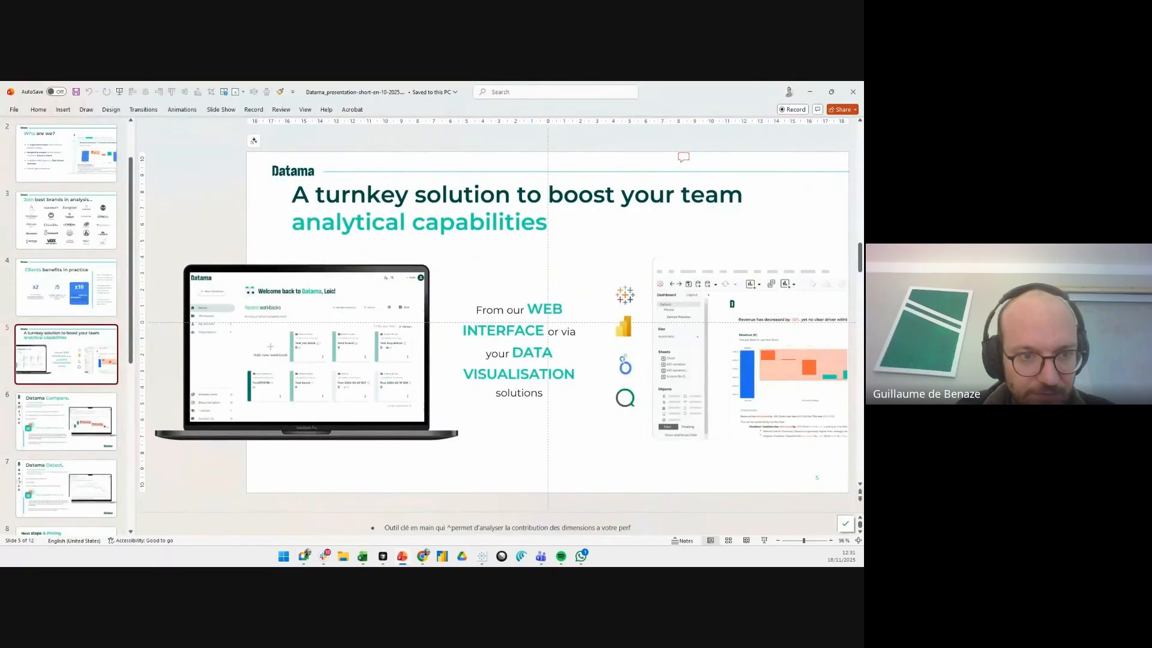